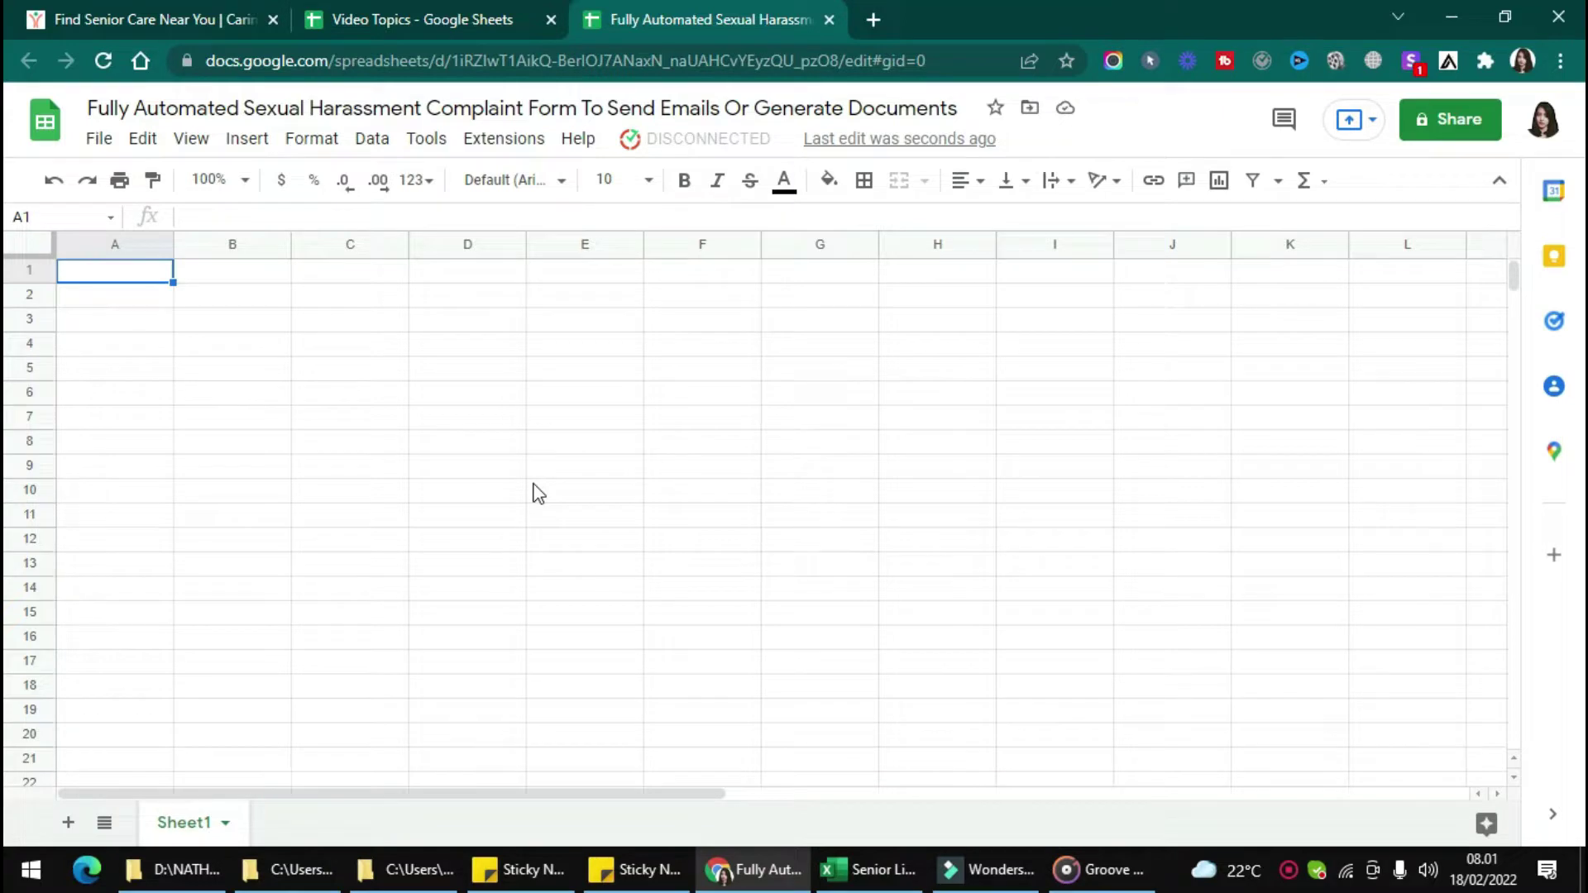
Step: Search Kulfi Forms templates for 'sexual ha' and load the Sexual Harassment Complaint Form template
click(501, 139)
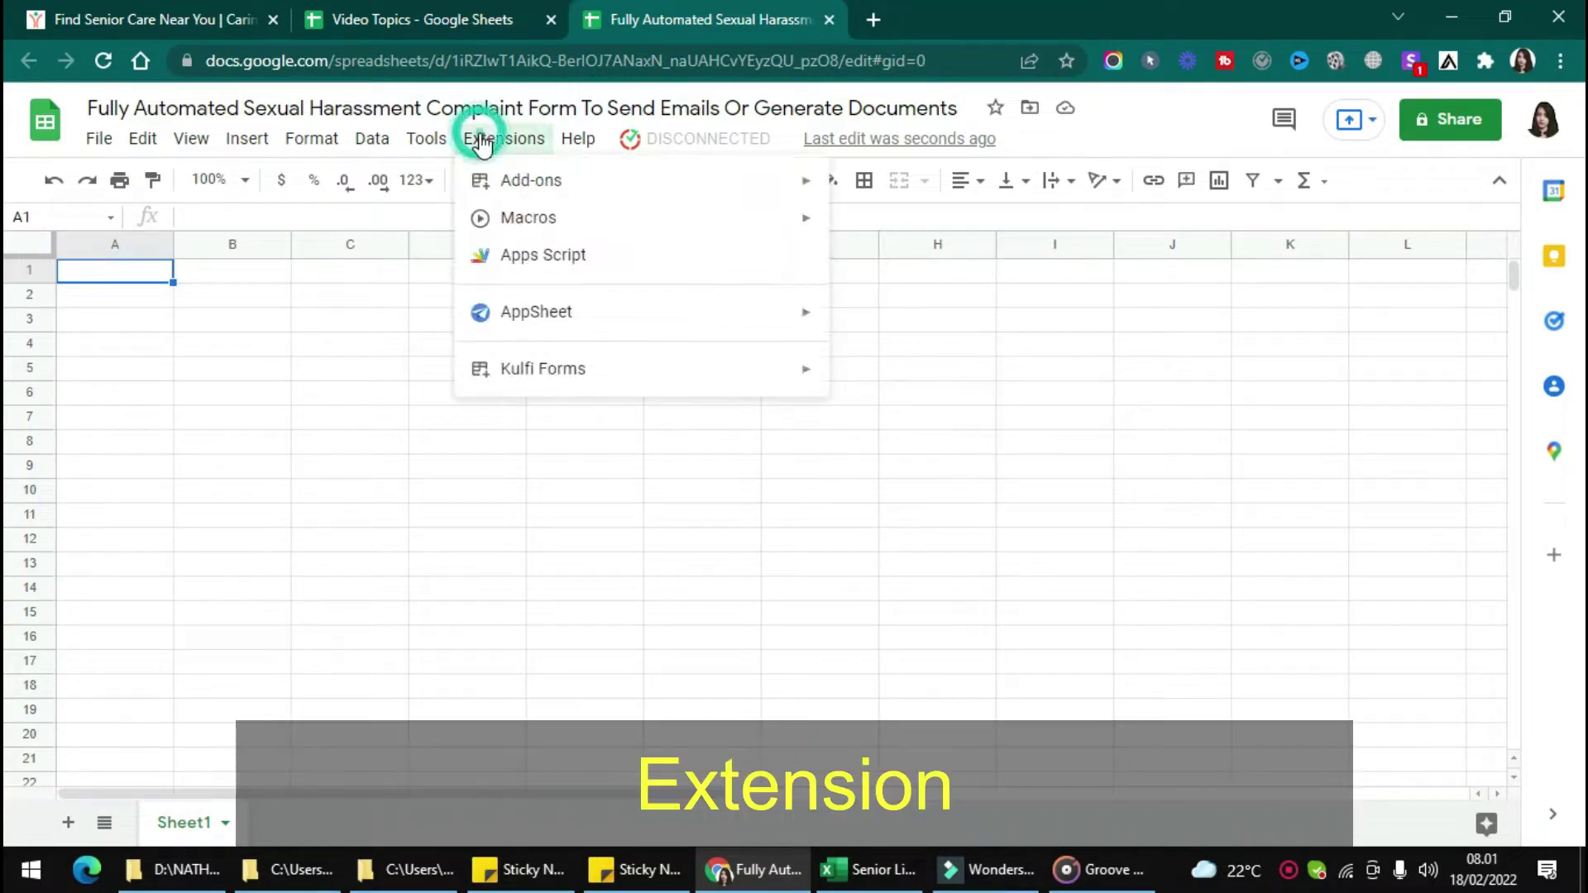
mouse_move(673, 369)
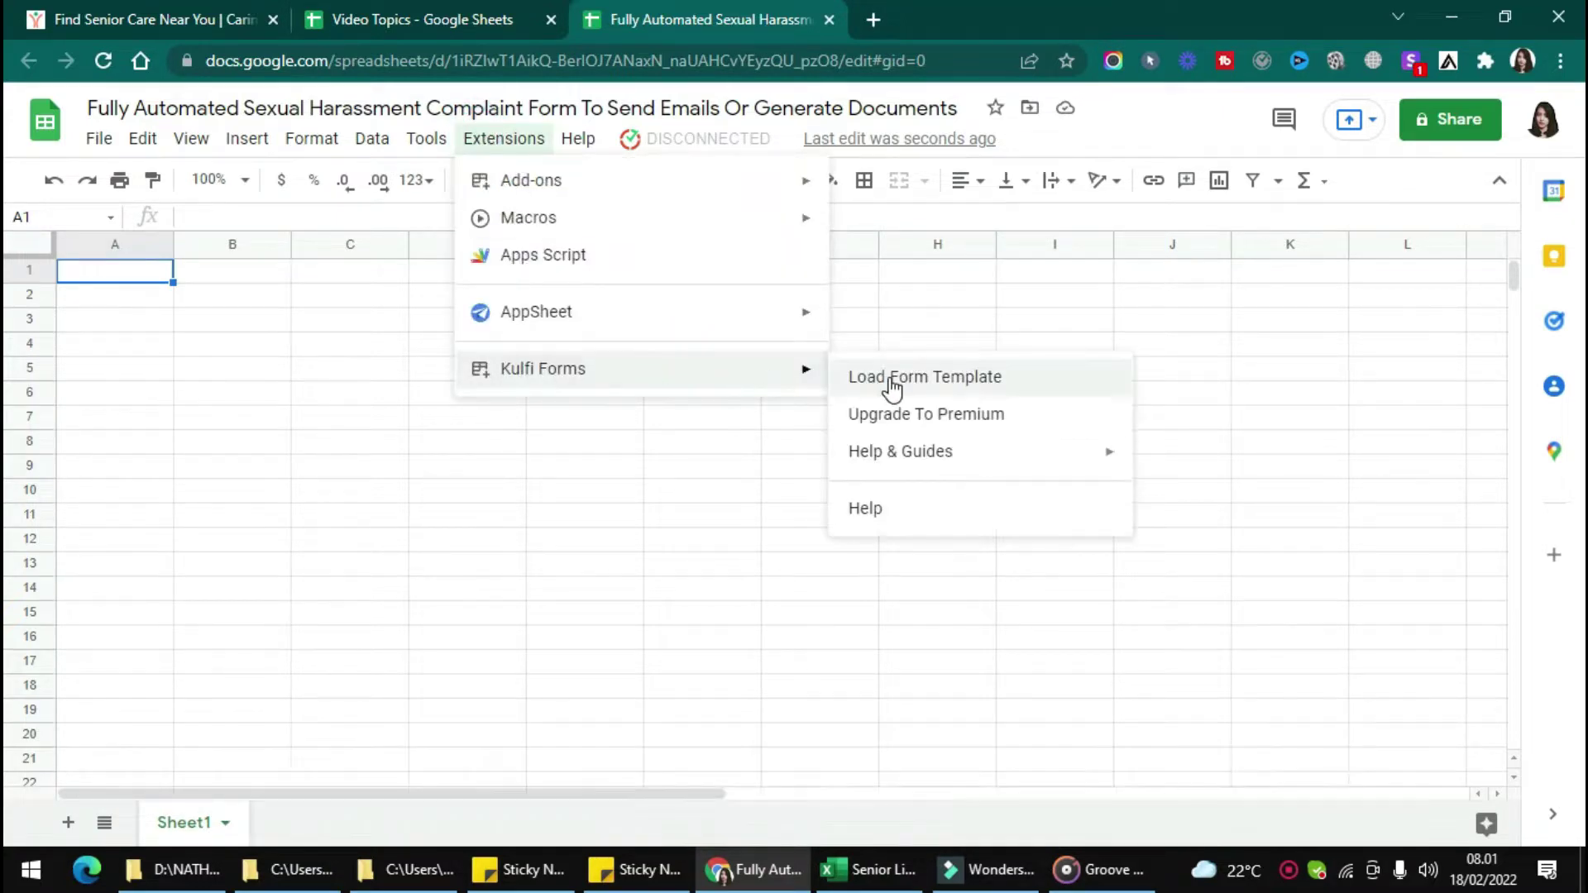
click(891, 387)
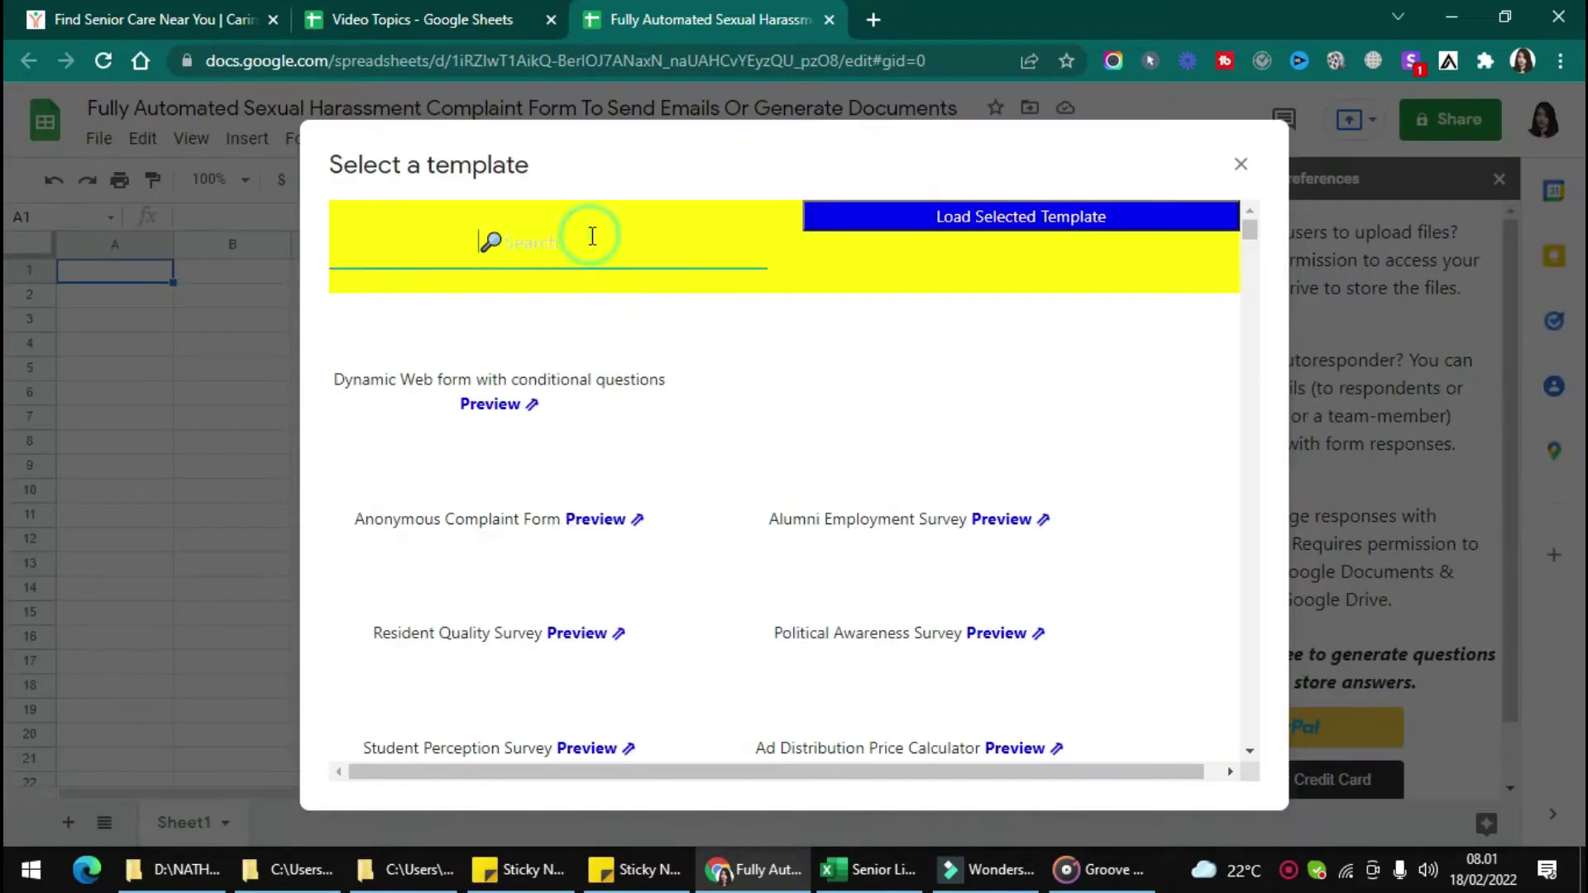
click(593, 237)
text(sexual )
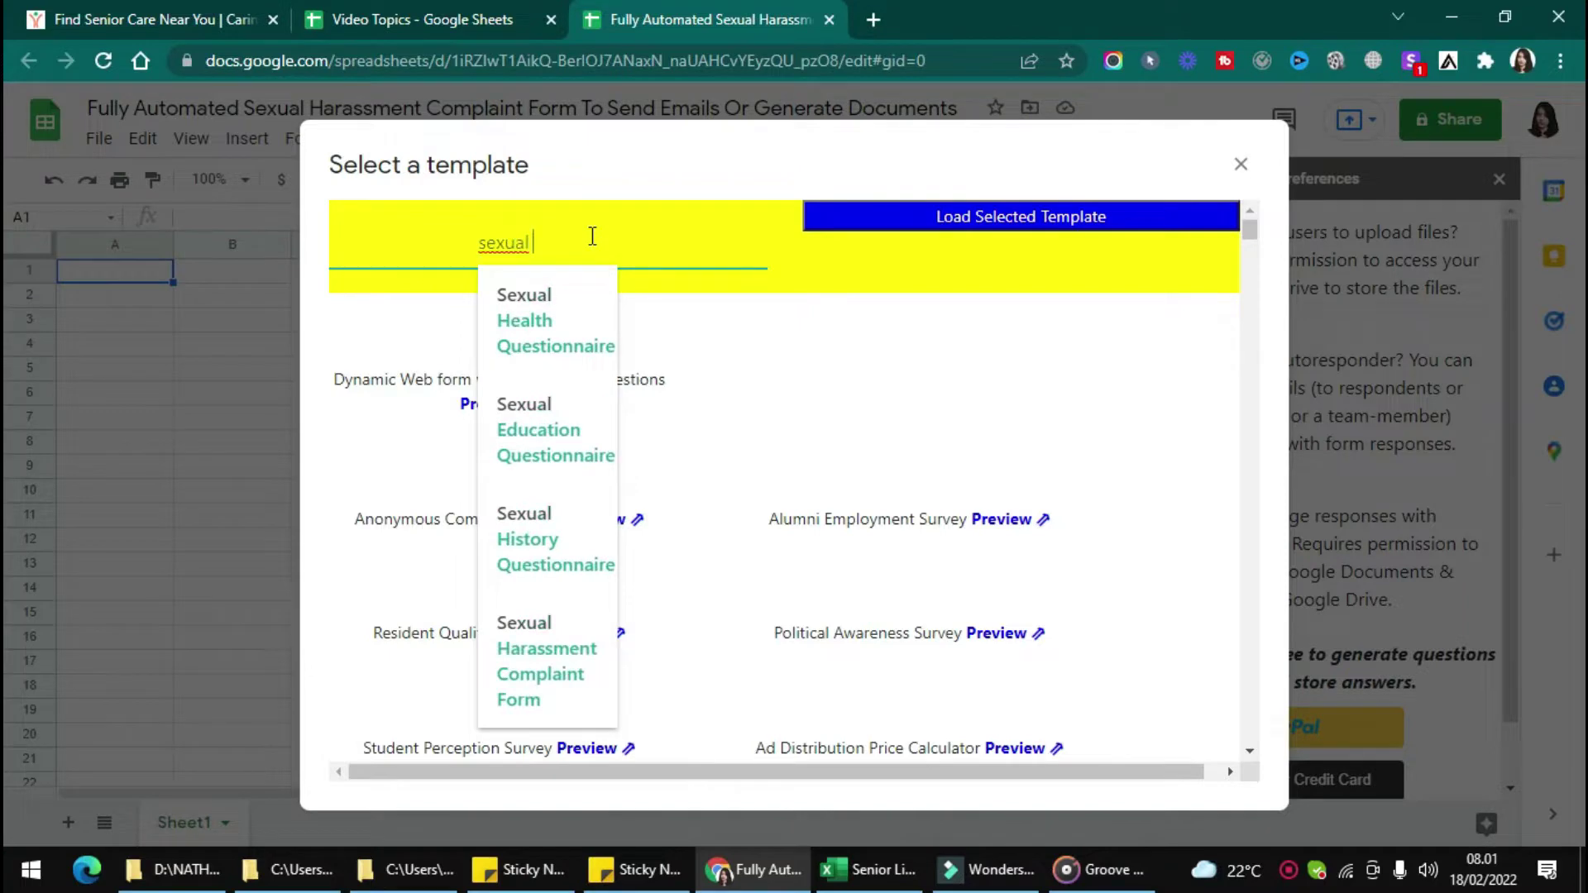
text(ha)
click(571, 323)
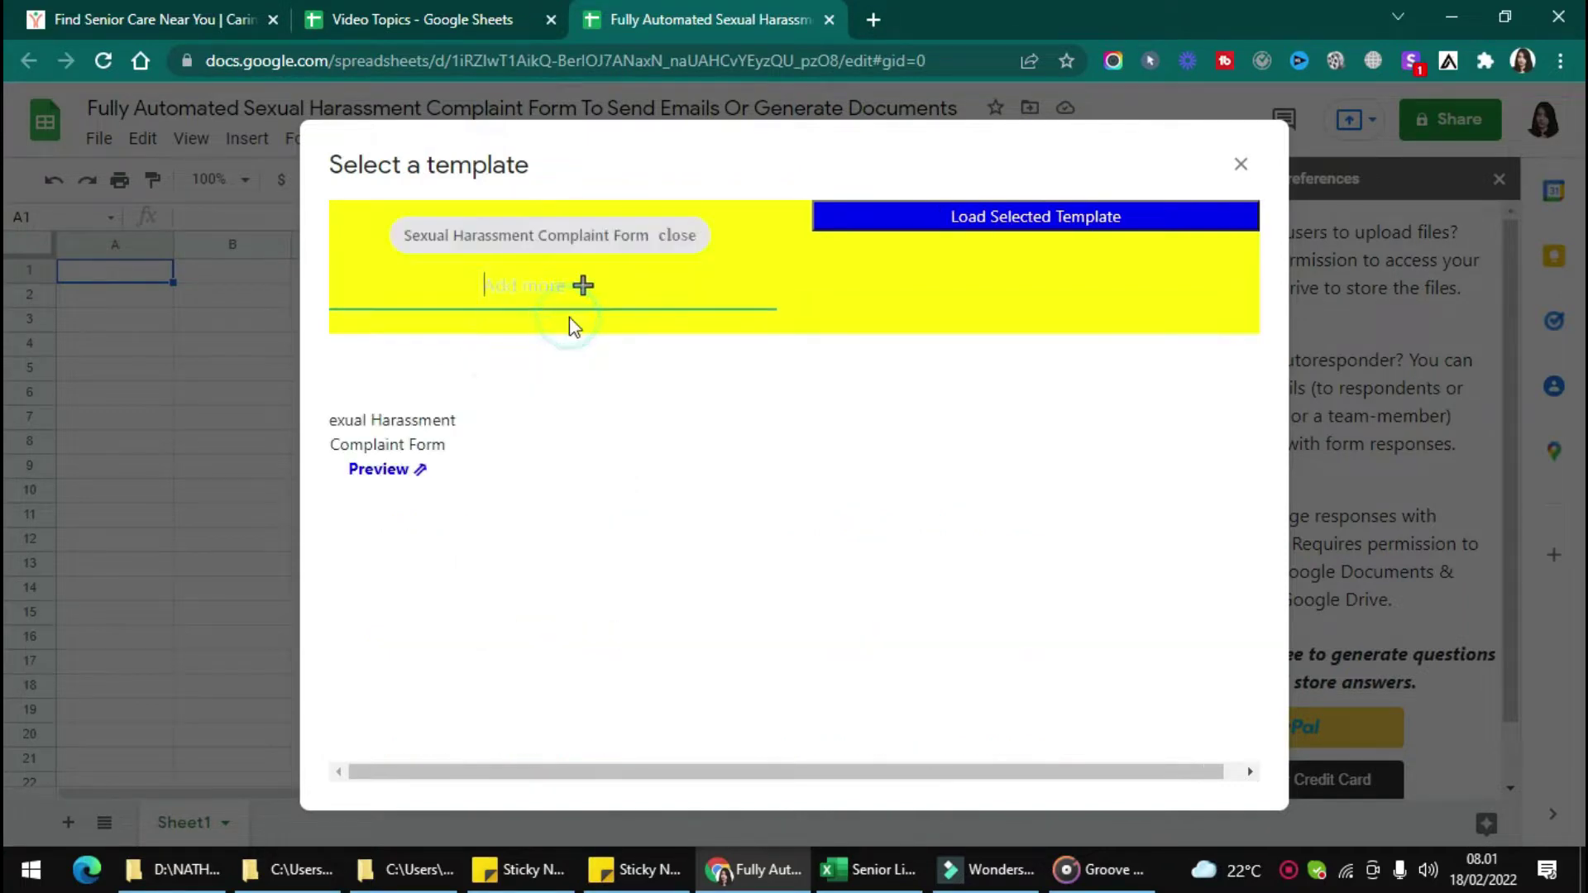
click(970, 226)
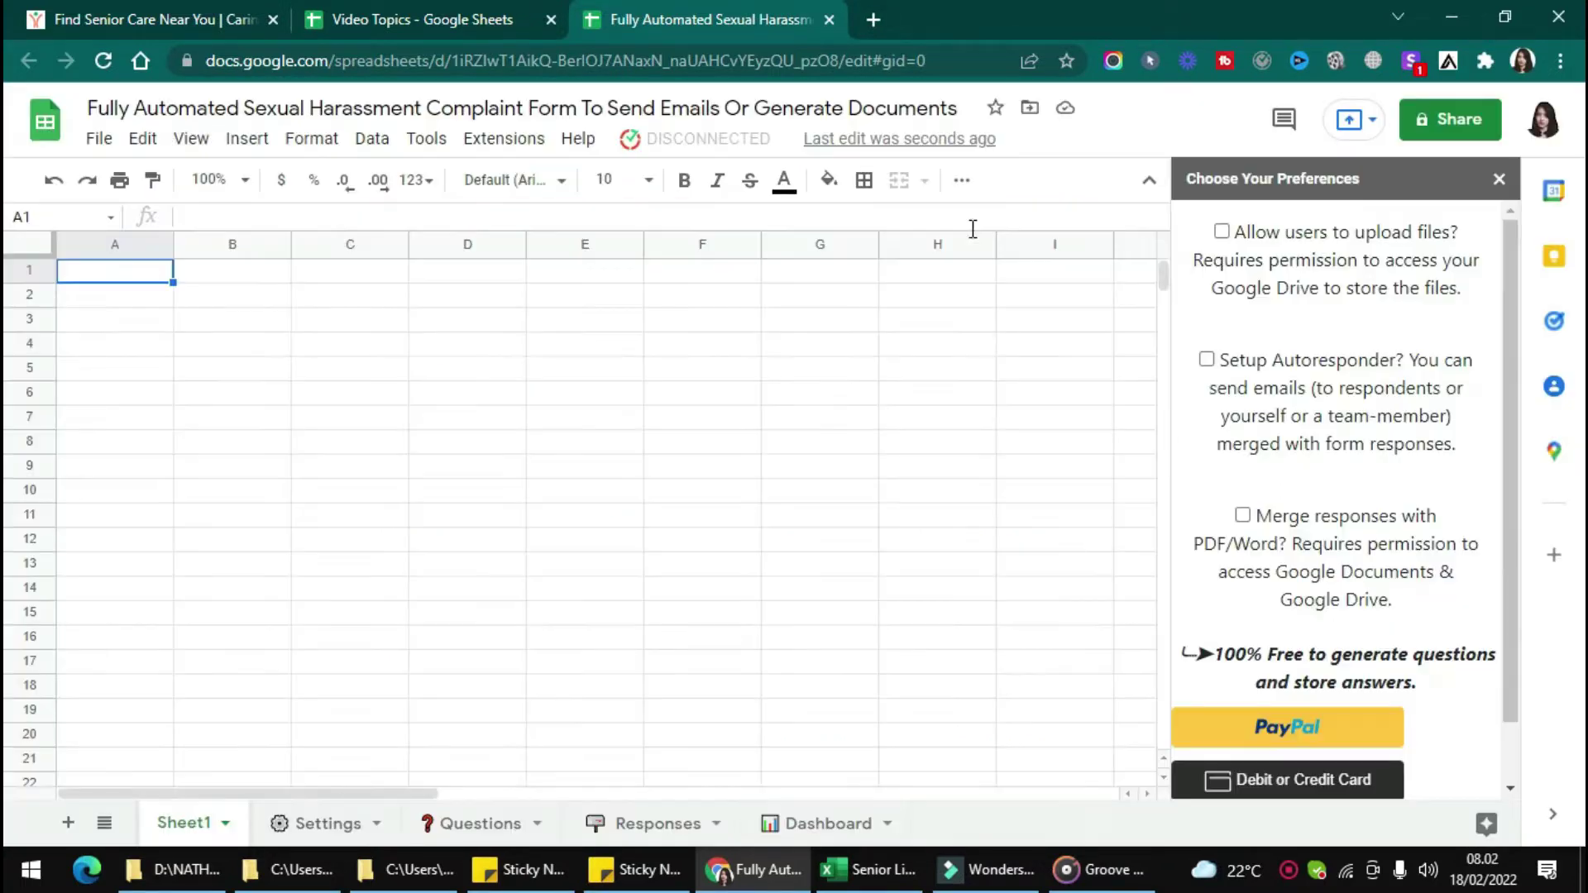
Step: Look over the Dashboard, Responses, Questions and Settings sheets, then reload the spreadsheet
click(815, 828)
click(653, 826)
click(463, 825)
click(326, 824)
key(F5)
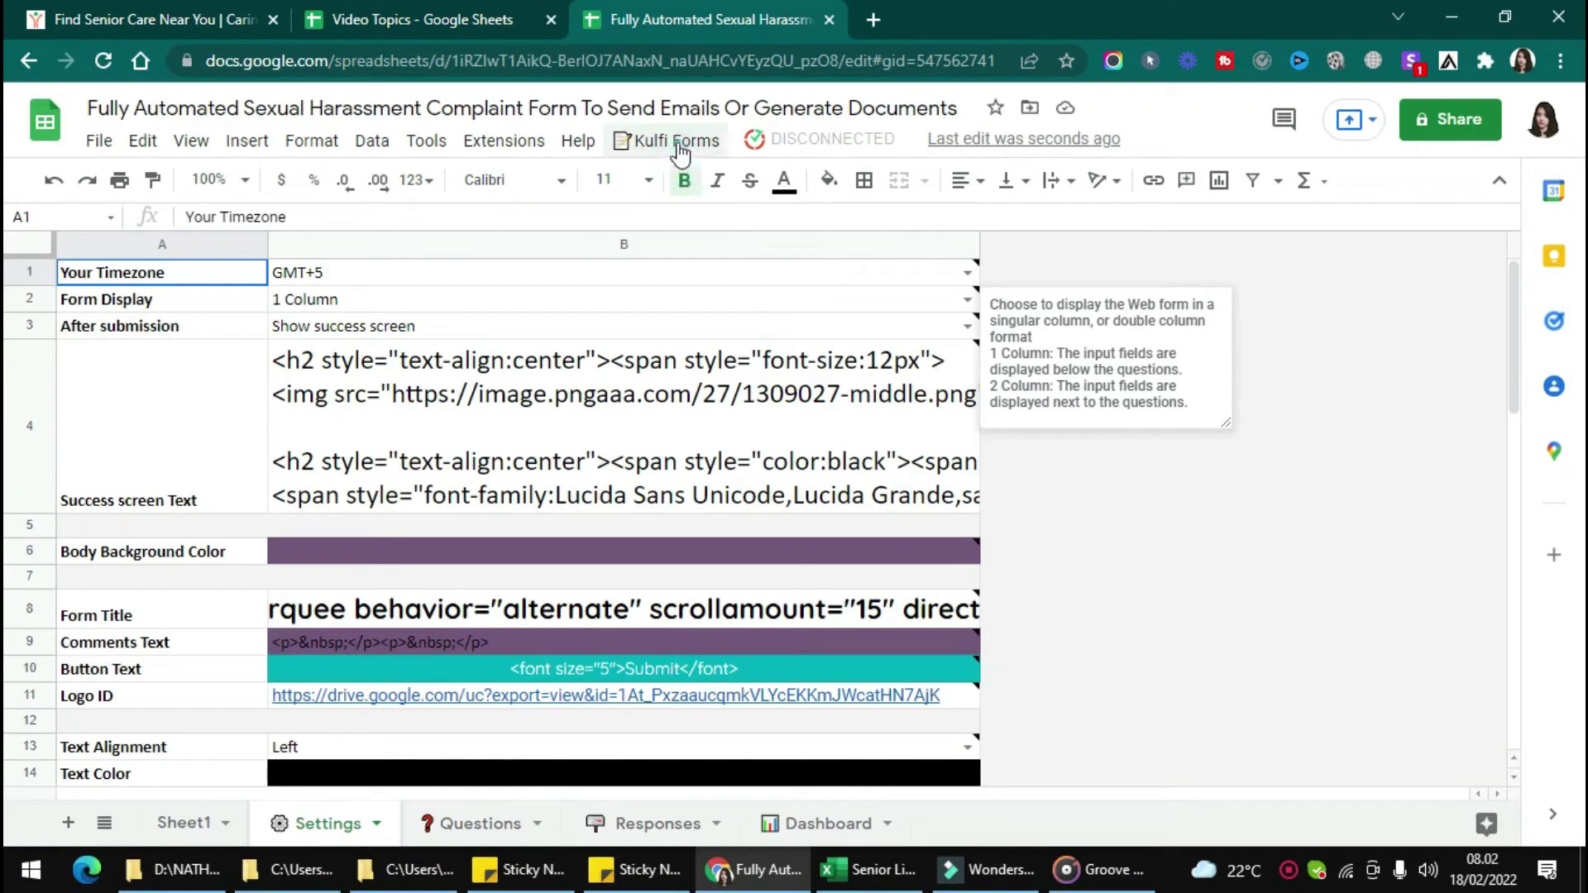
Step: Request the Kulfi Forms link and authorize the unverified Kulfi_Forms_ClientScript
click(668, 140)
click(693, 197)
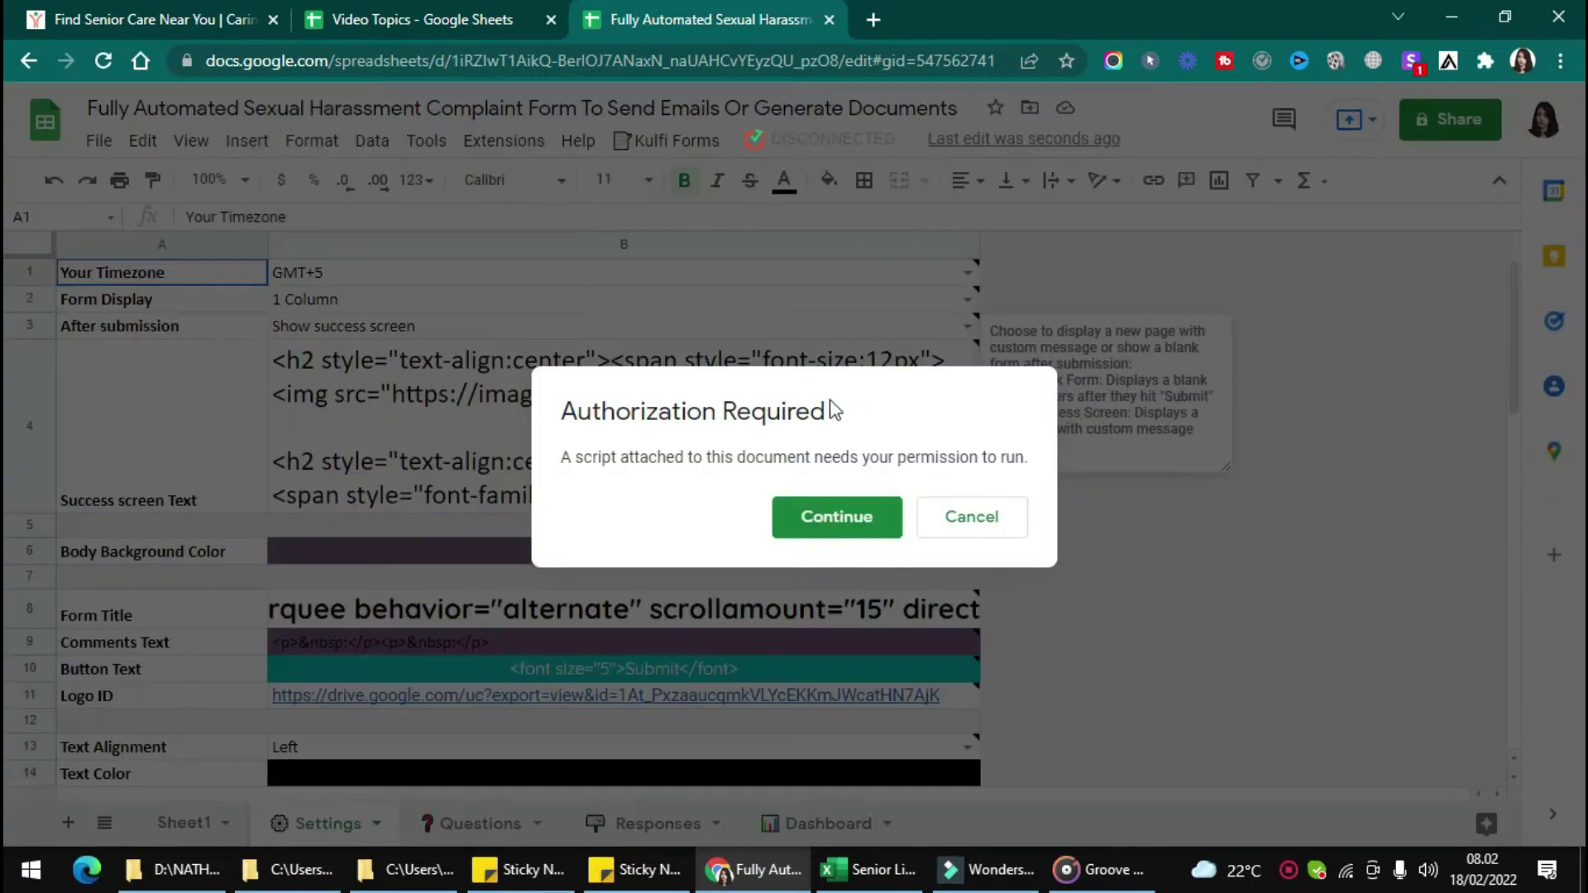
click(850, 513)
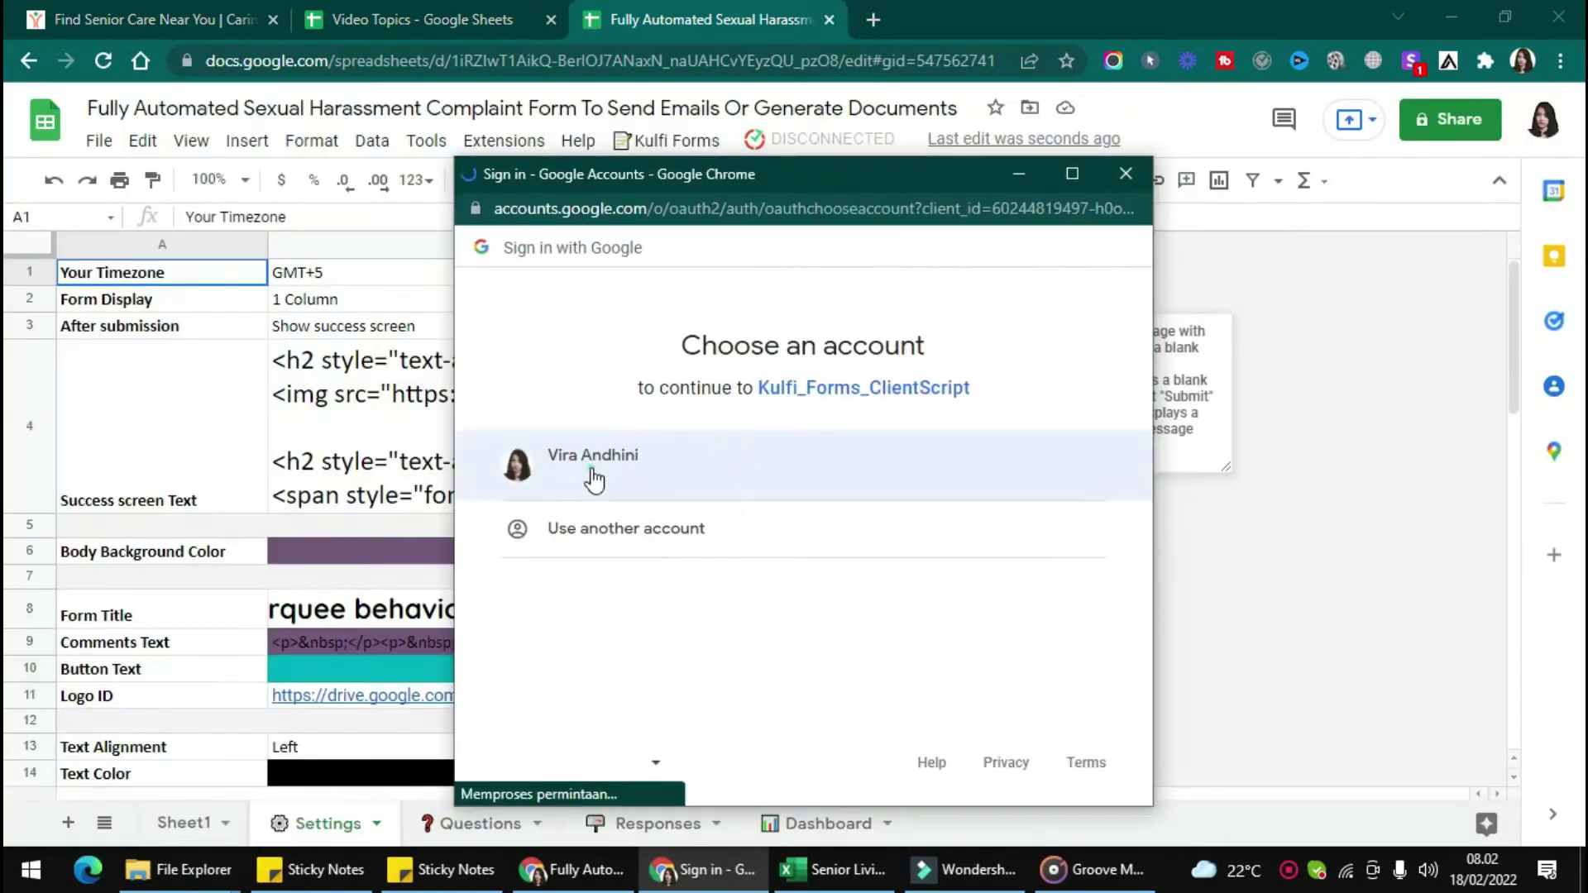
click(515, 626)
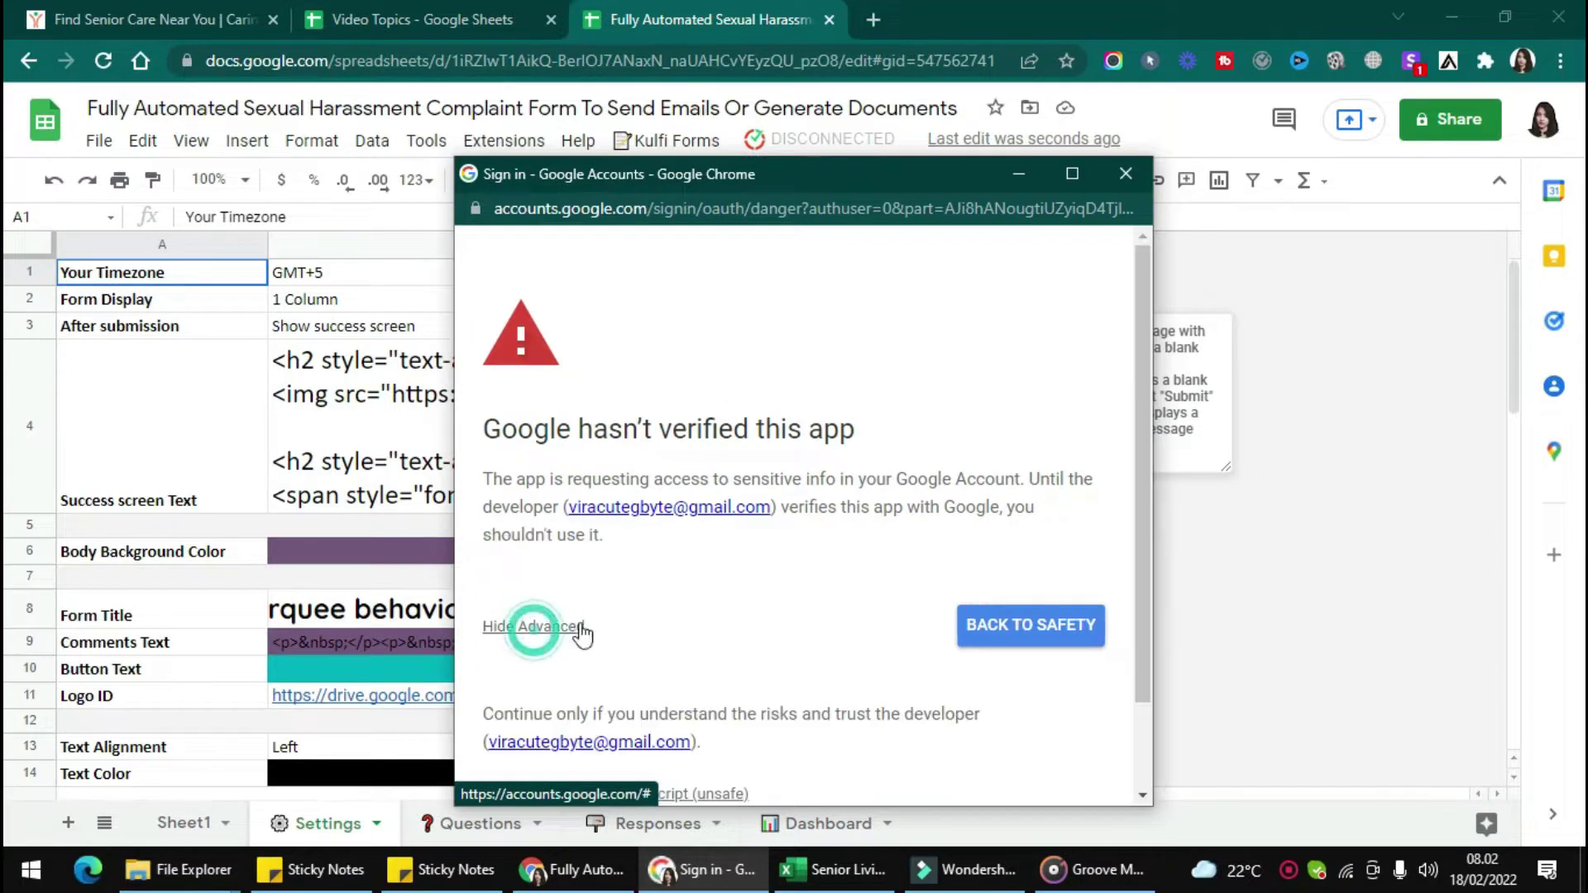
scroll(578, 666, down, 1)
click(585, 687)
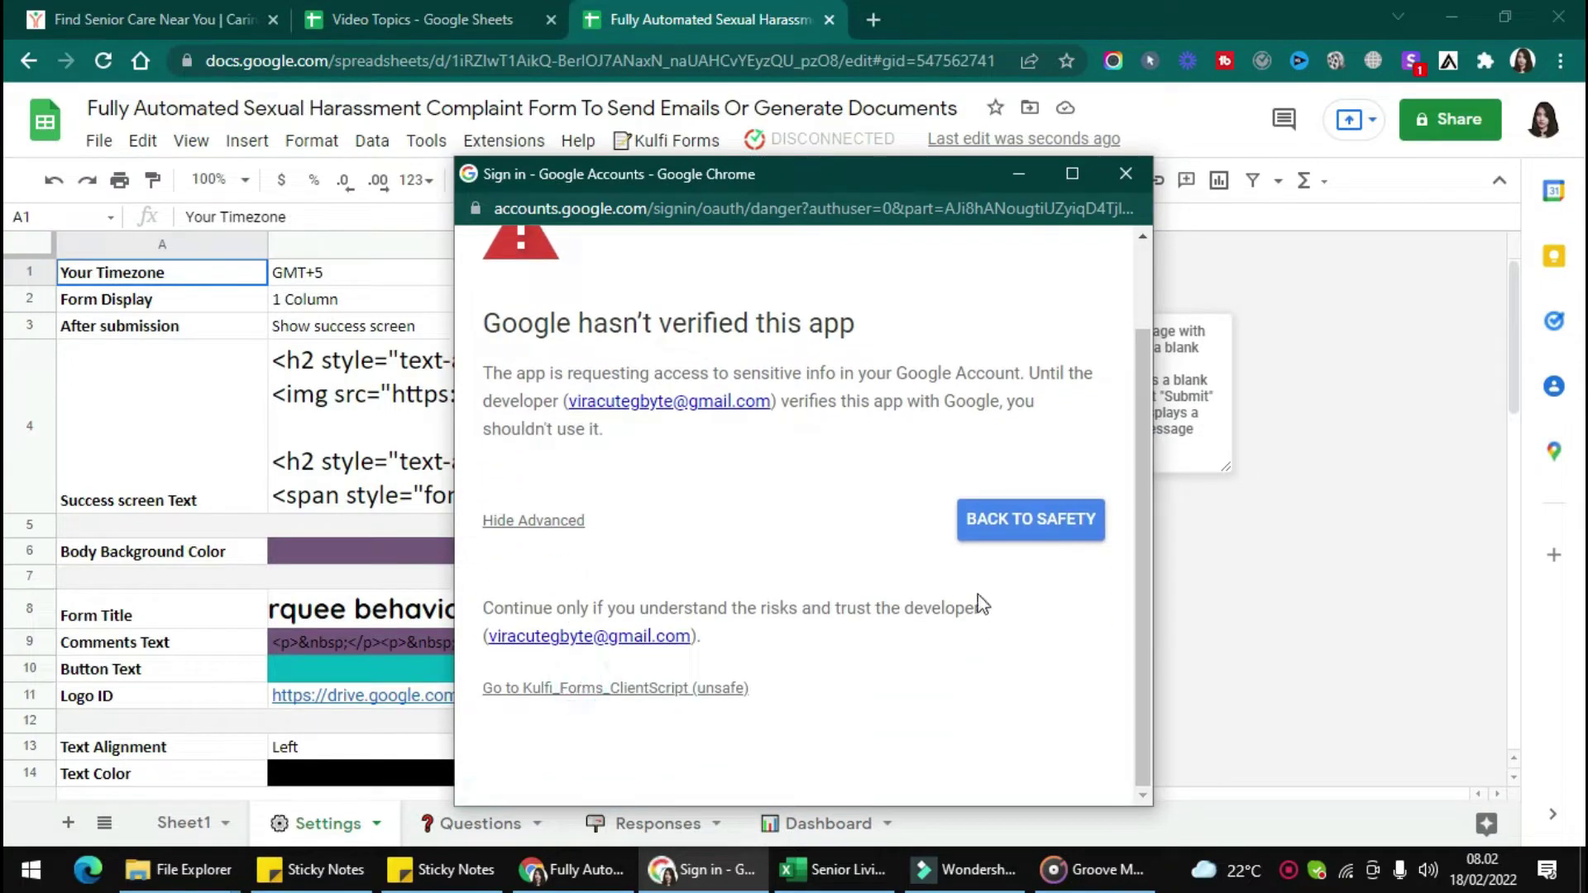
scroll(975, 603, down, 3)
click(975, 666)
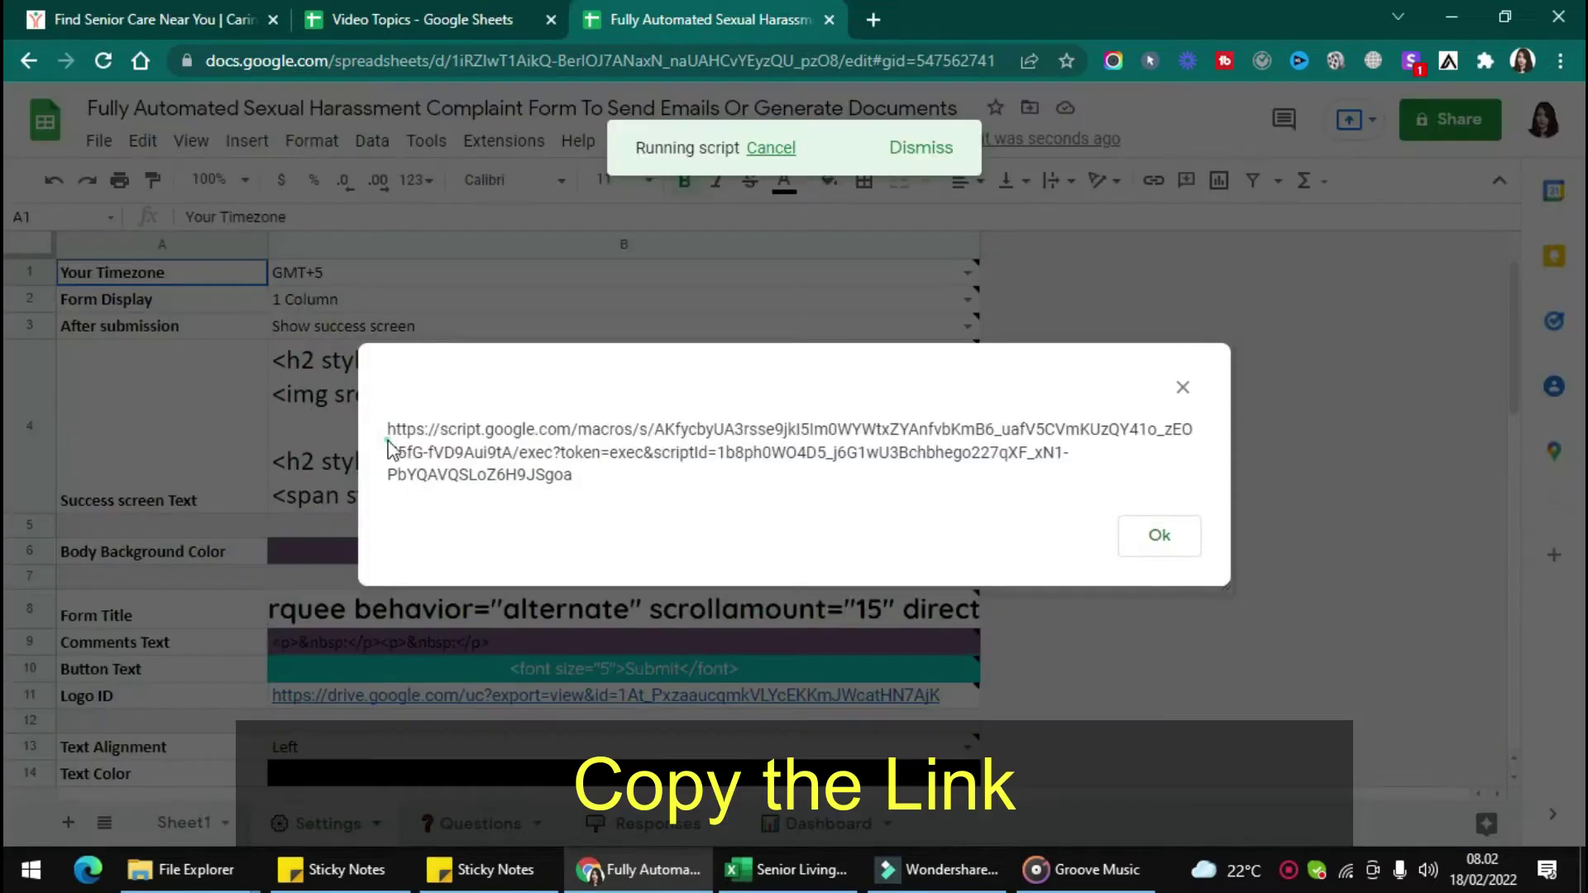
Step: Copy the web form link and paste it into a new browser tab
drag(389, 447, 679, 498)
key(ctrl+c)
key(ctrl+t)
key(ctrl+v)
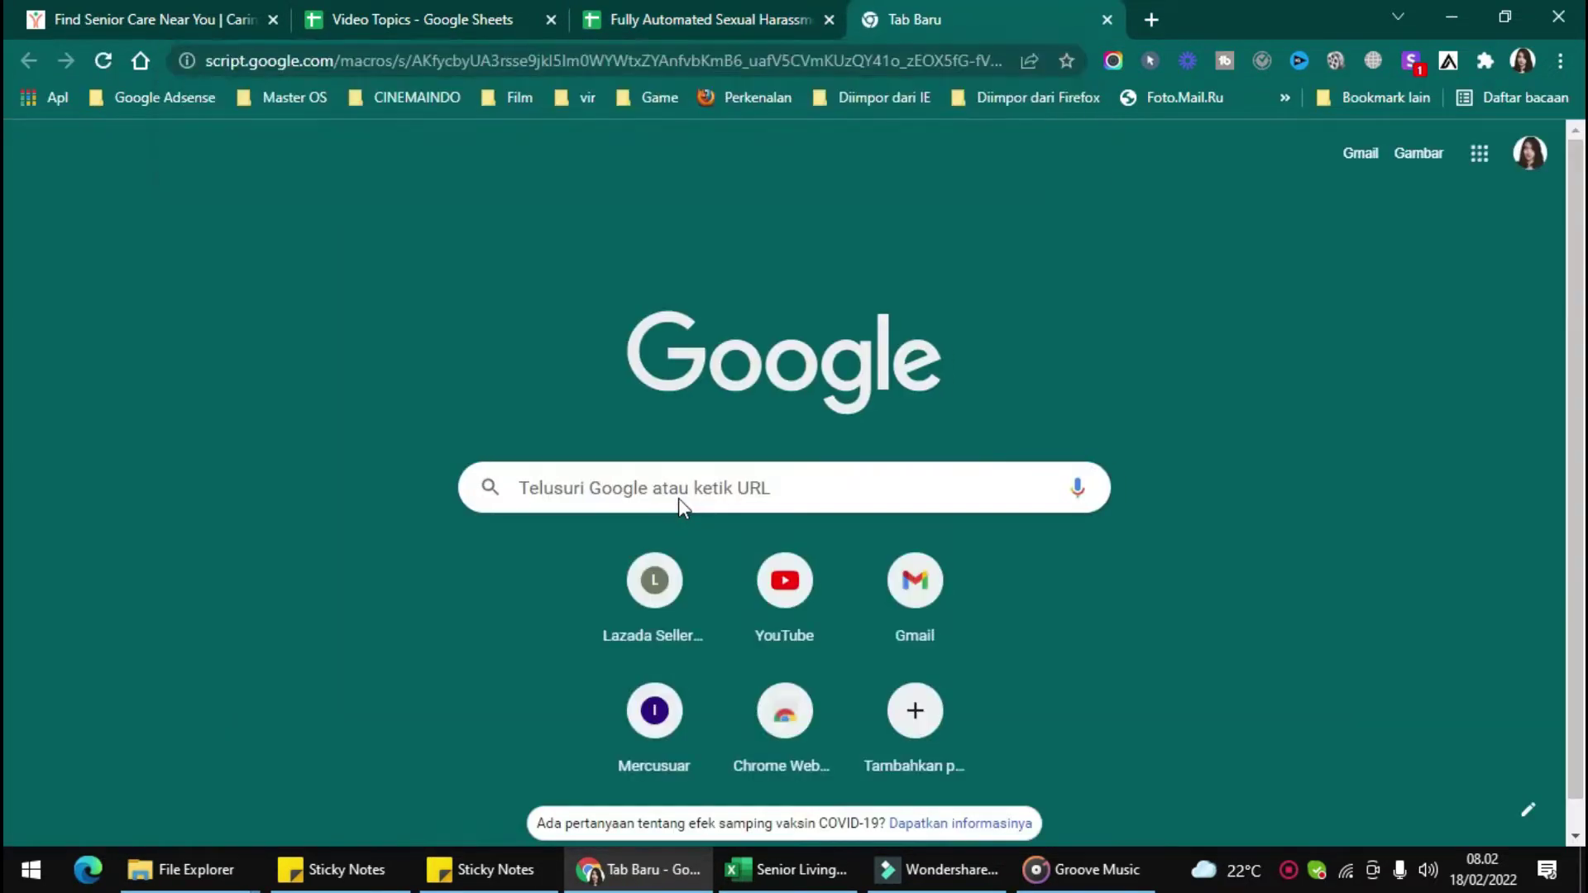
Step: Load the web form, then insert an empty row above Department on the Questions sheet
key(Return)
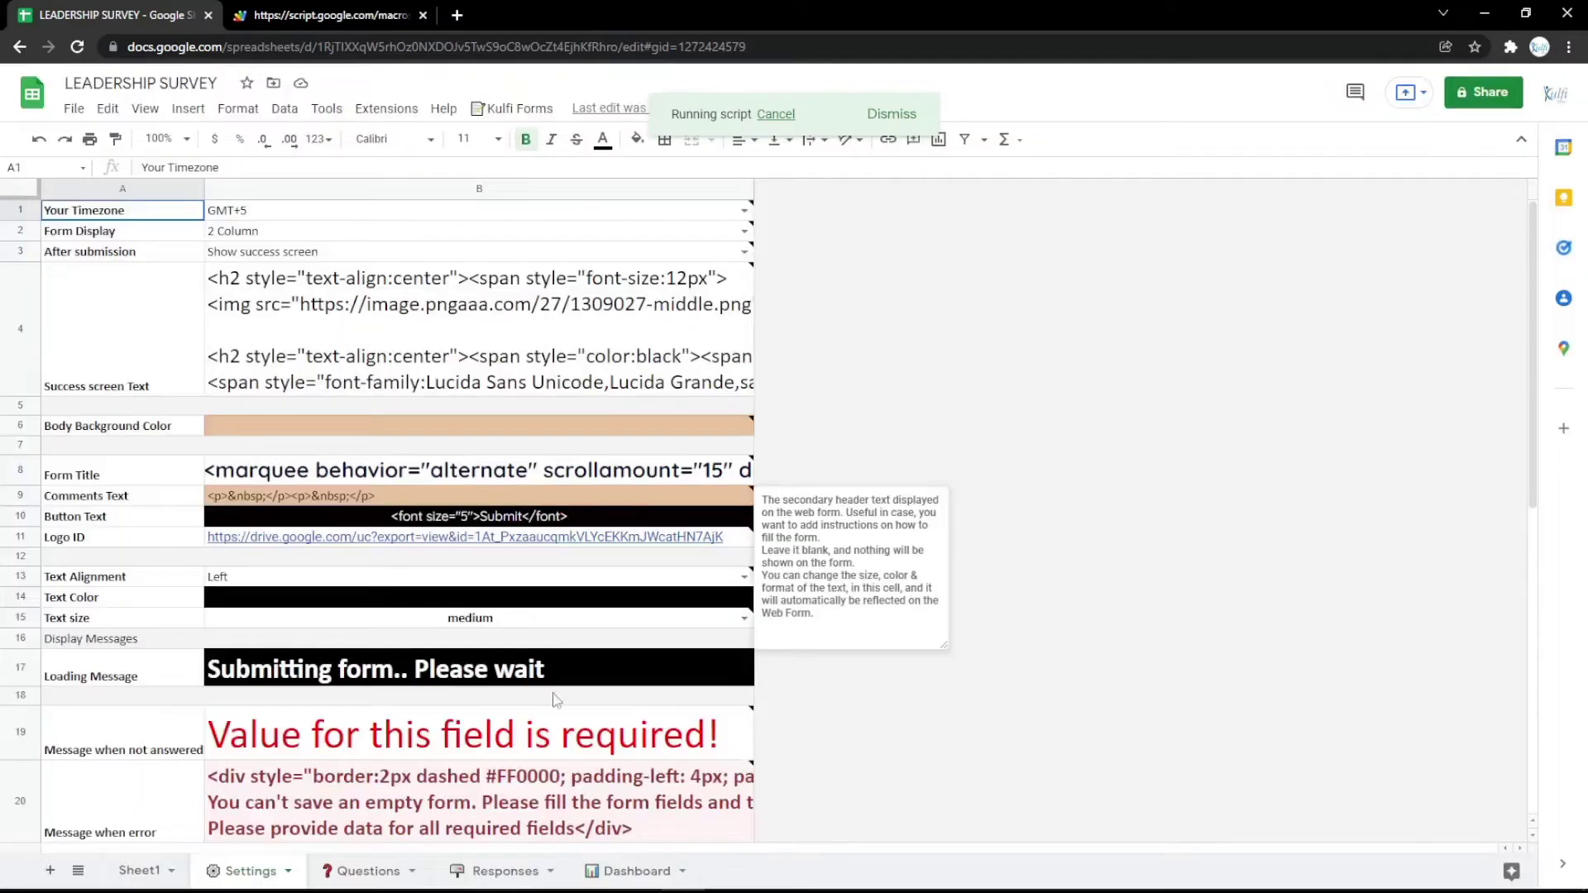
click(369, 871)
click(20, 289)
right_click(20, 290)
click(86, 440)
Step: Make row 3 a Text question named 'Name' and preview it on the form
click(149, 289)
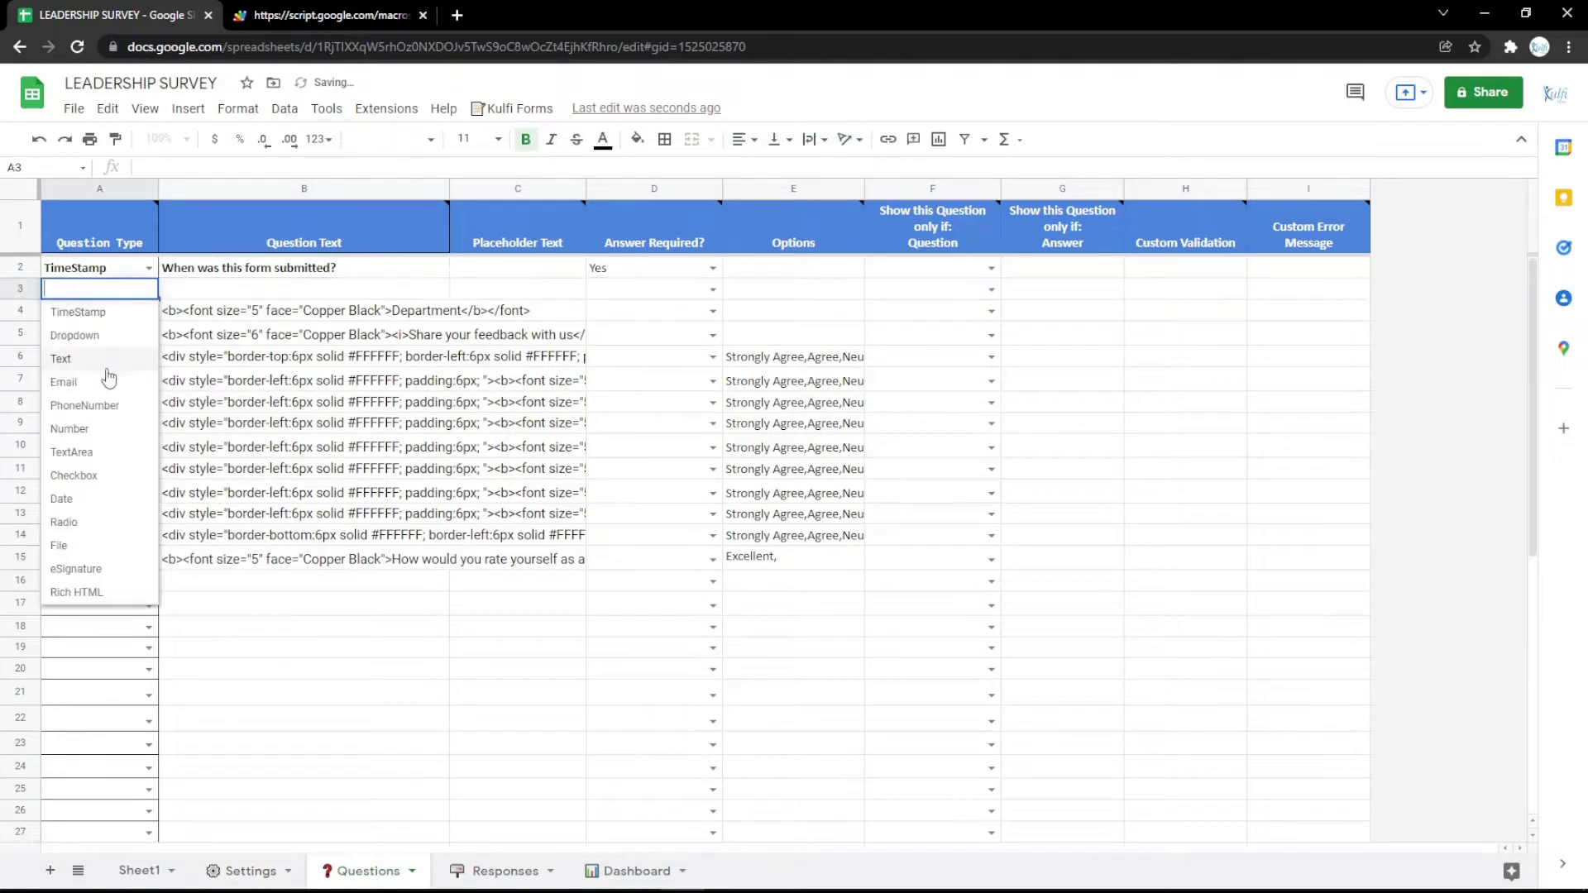
click(109, 361)
click(269, 311)
key(ctrl+c)
click(287, 293)
key(ctrl+v)
double_click(287, 293)
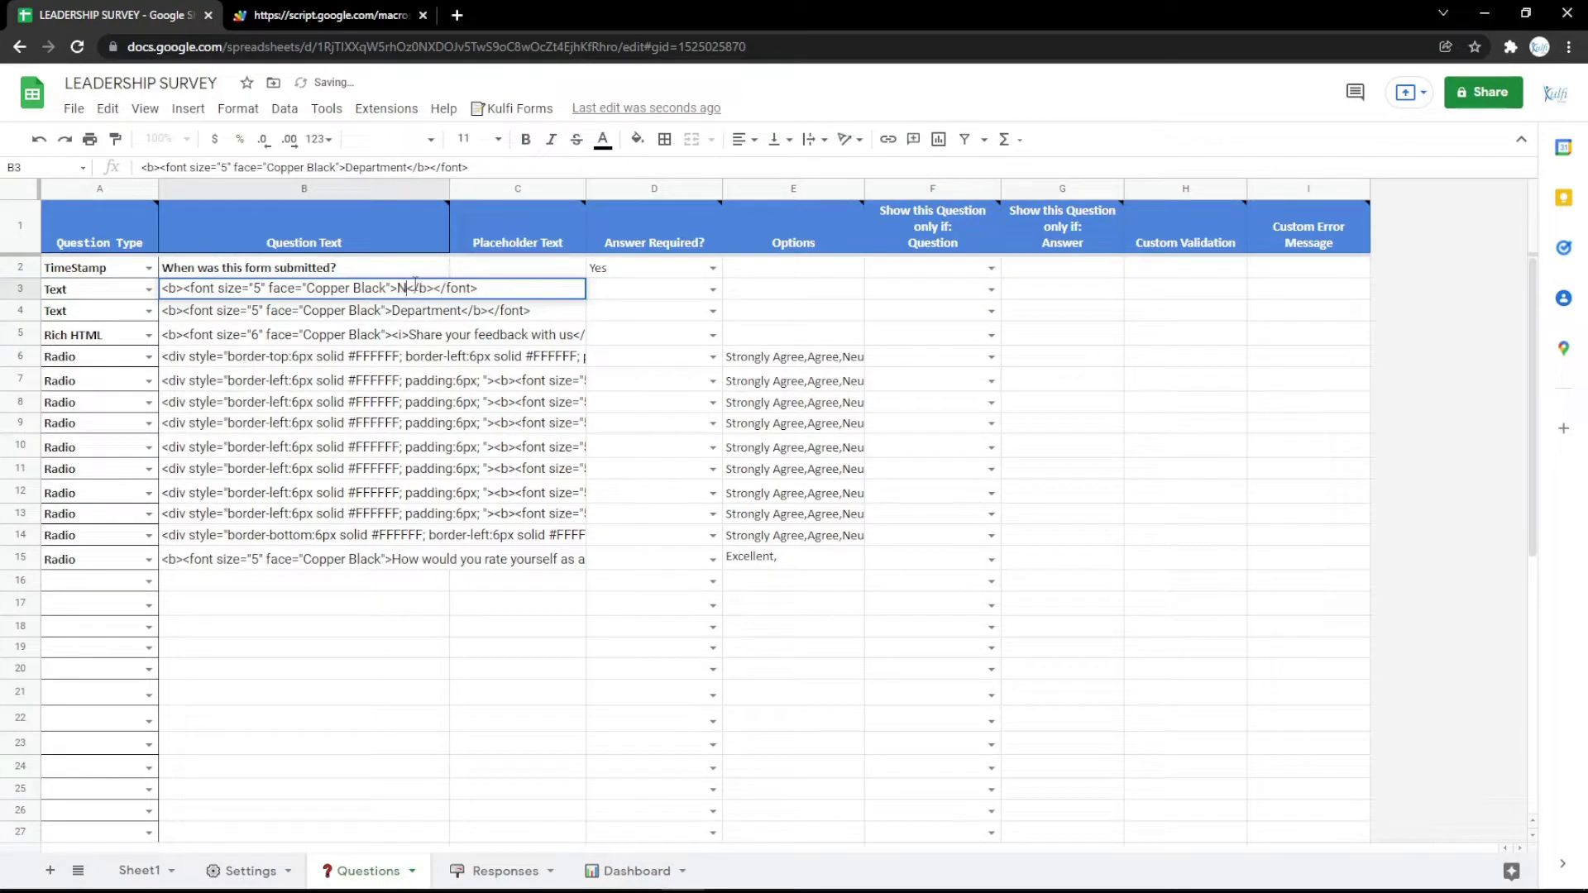
key(Return)
key(ctrl+Tab)
key(F5)
key(ctrl+shift+Tab)
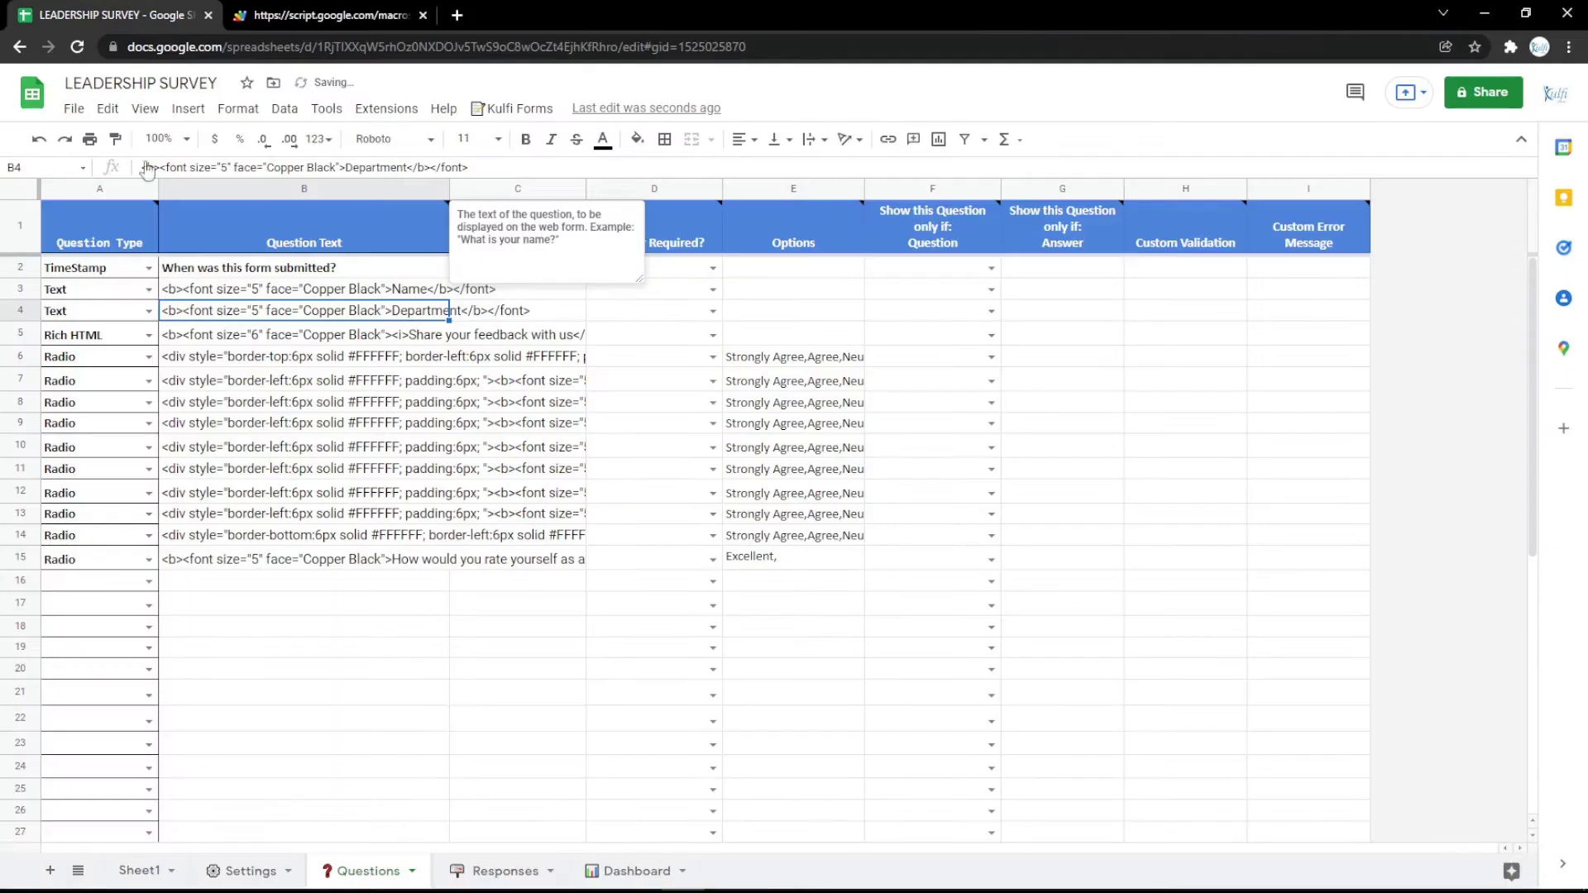
Step: Change question 3 to an Email question labelled 'Email' and preview the form
click(149, 289)
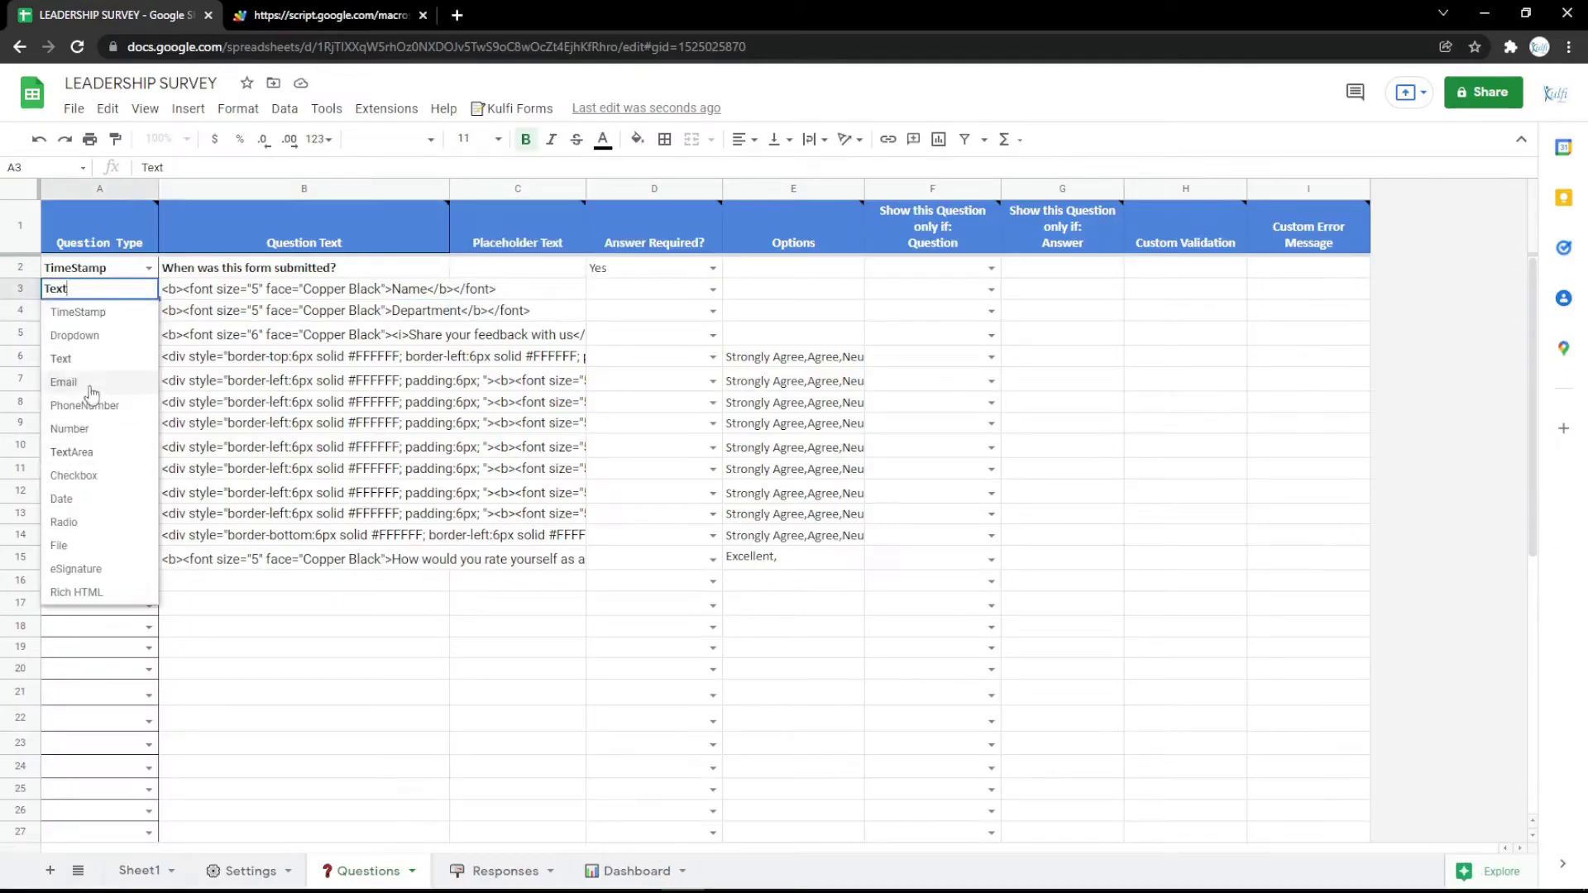
click(68, 383)
double_click(428, 287)
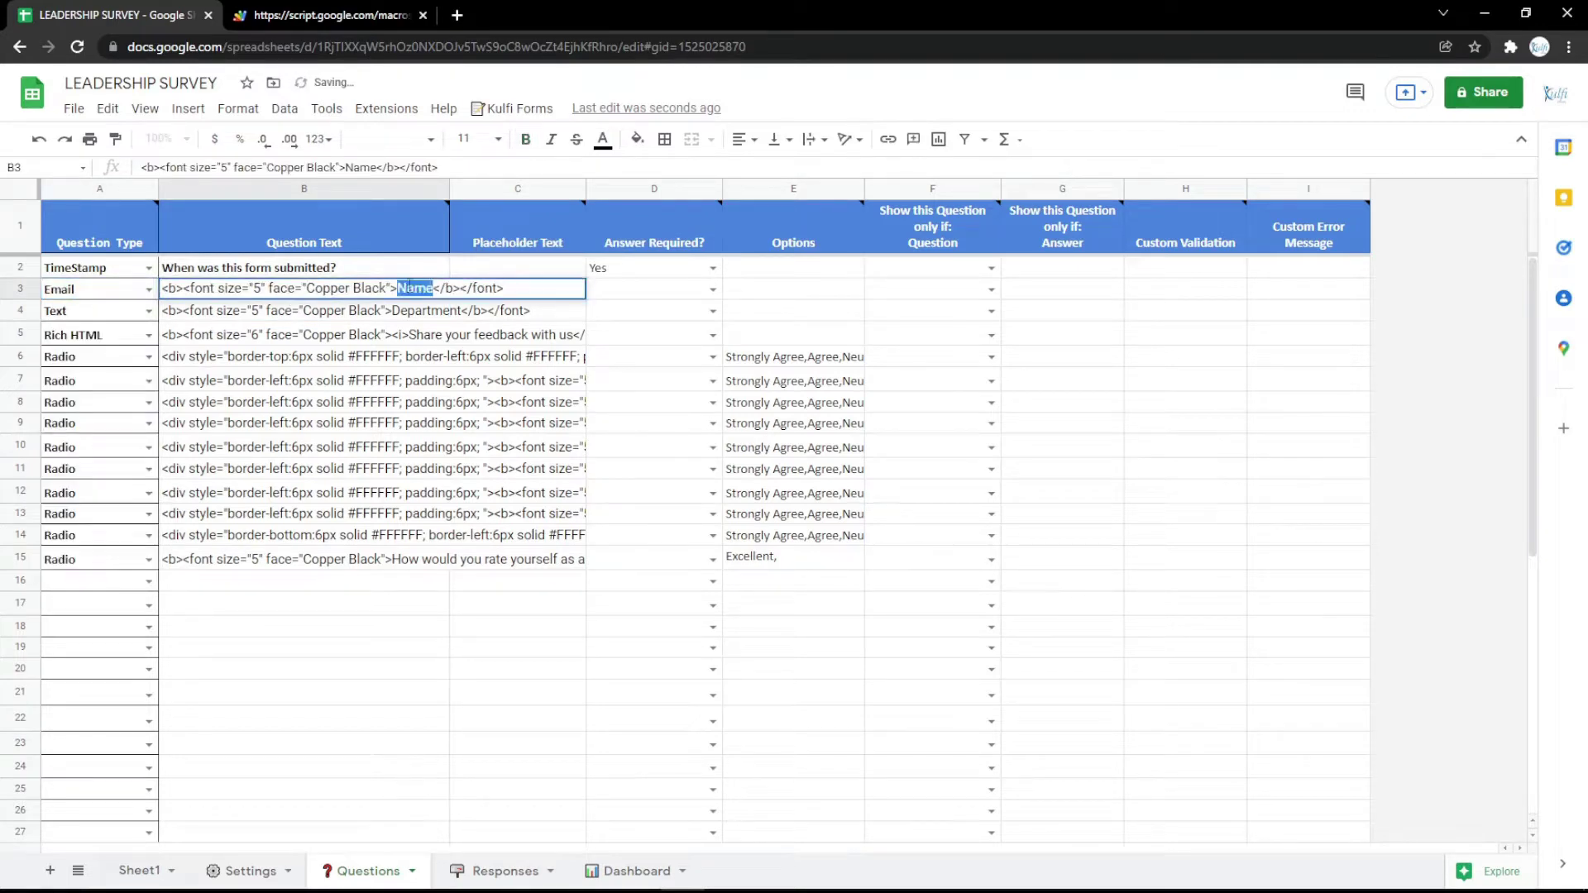
key(Return)
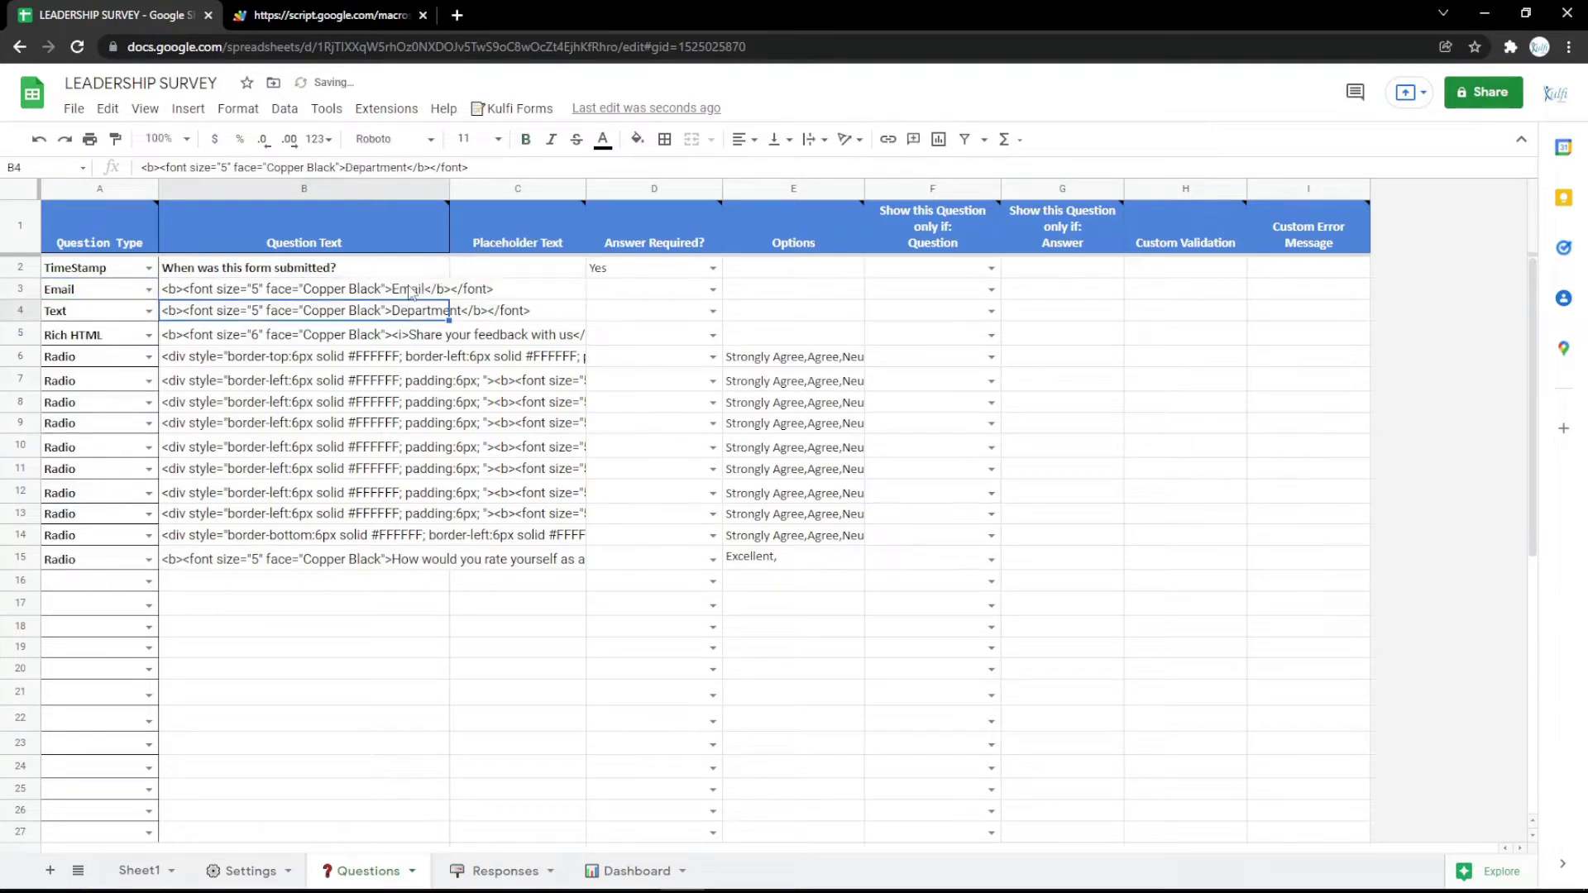
click(377, 8)
key(F5)
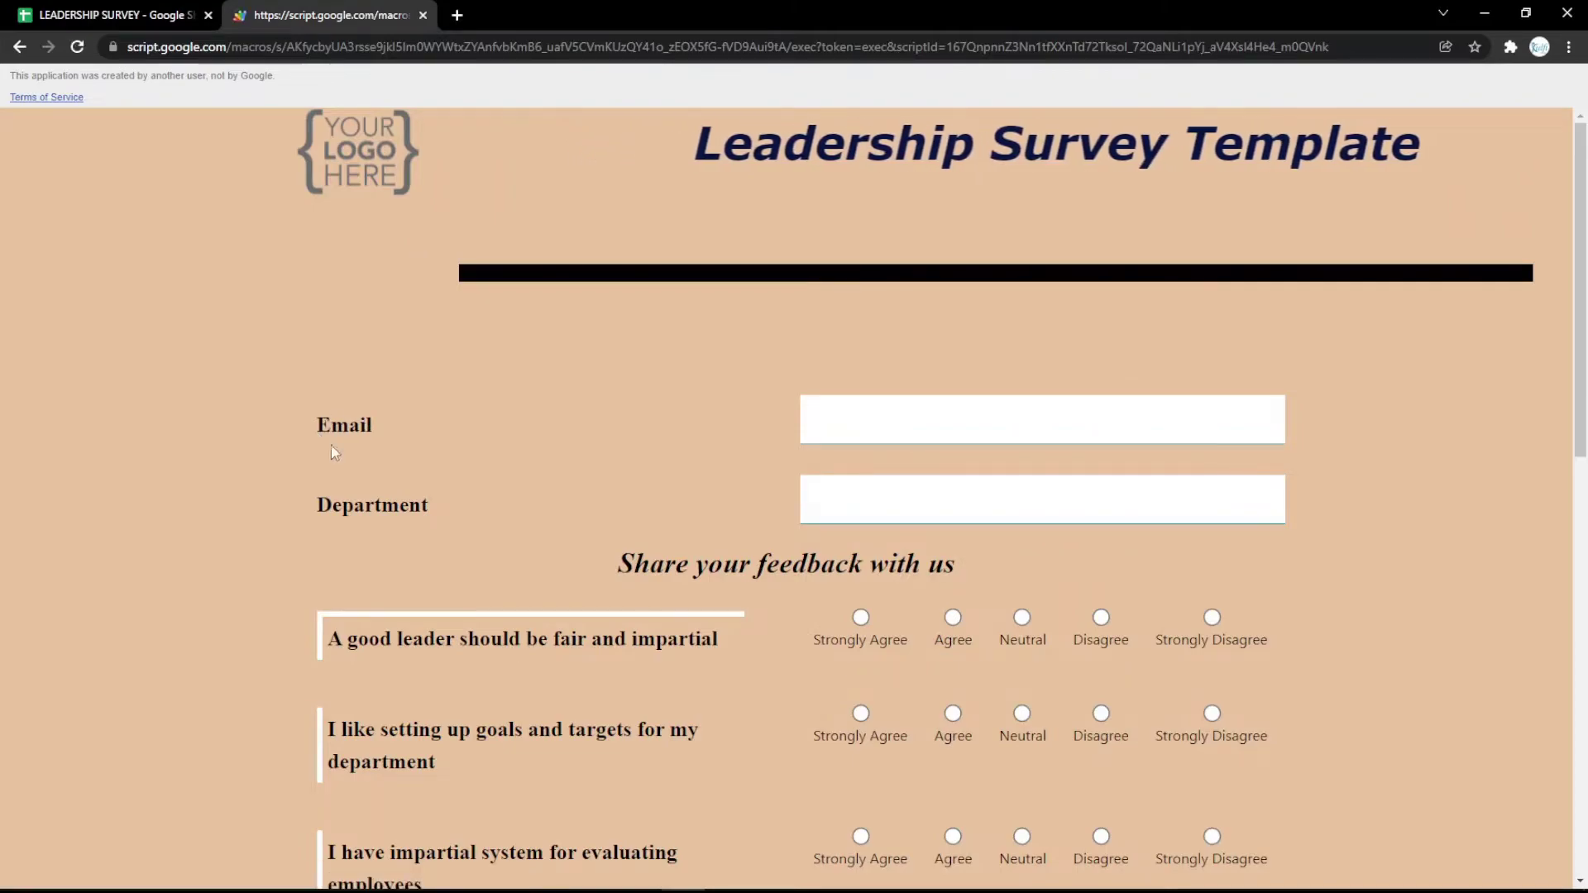
click(173, 11)
click(149, 289)
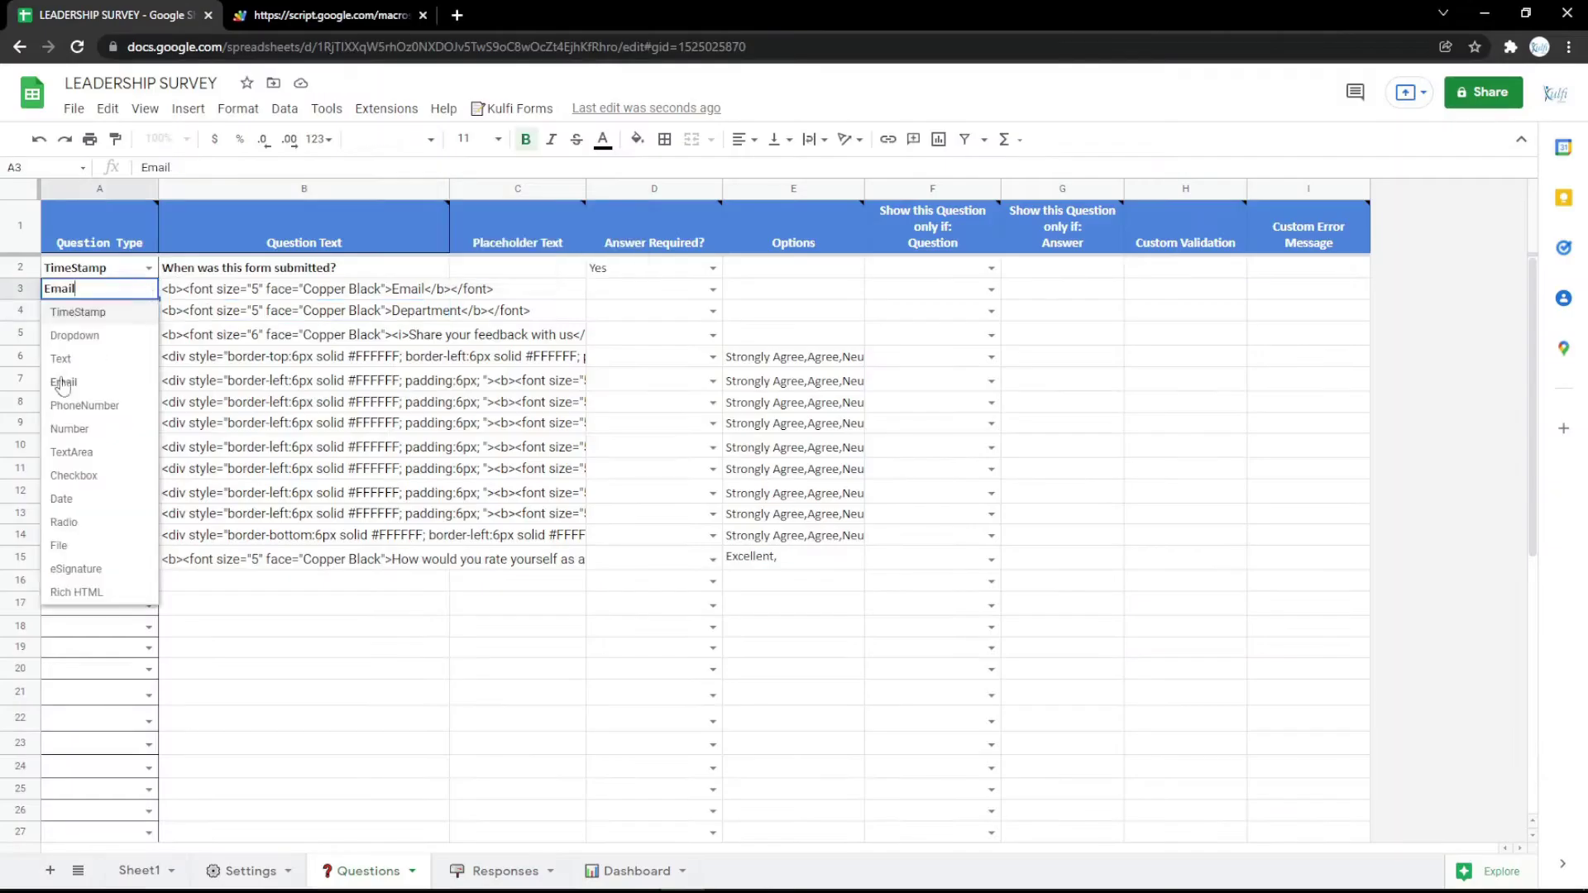
Step: Make question 3 a PhoneNumber question labelled 'Phone Number' and preview the form
click(75, 413)
click(382, 289)
double_click(423, 289)
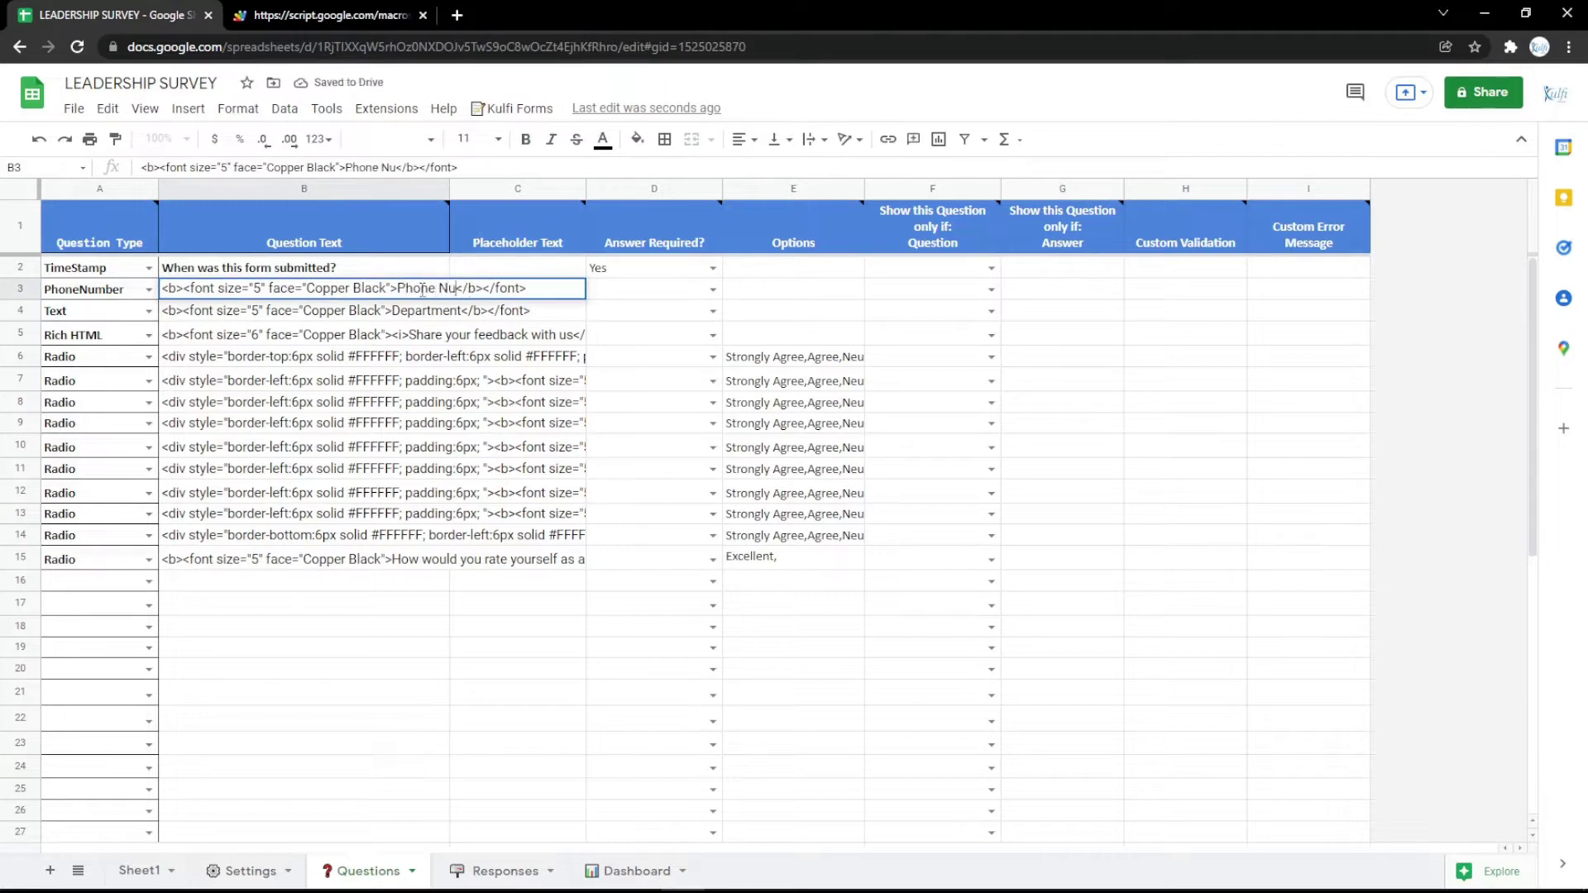
key(Return)
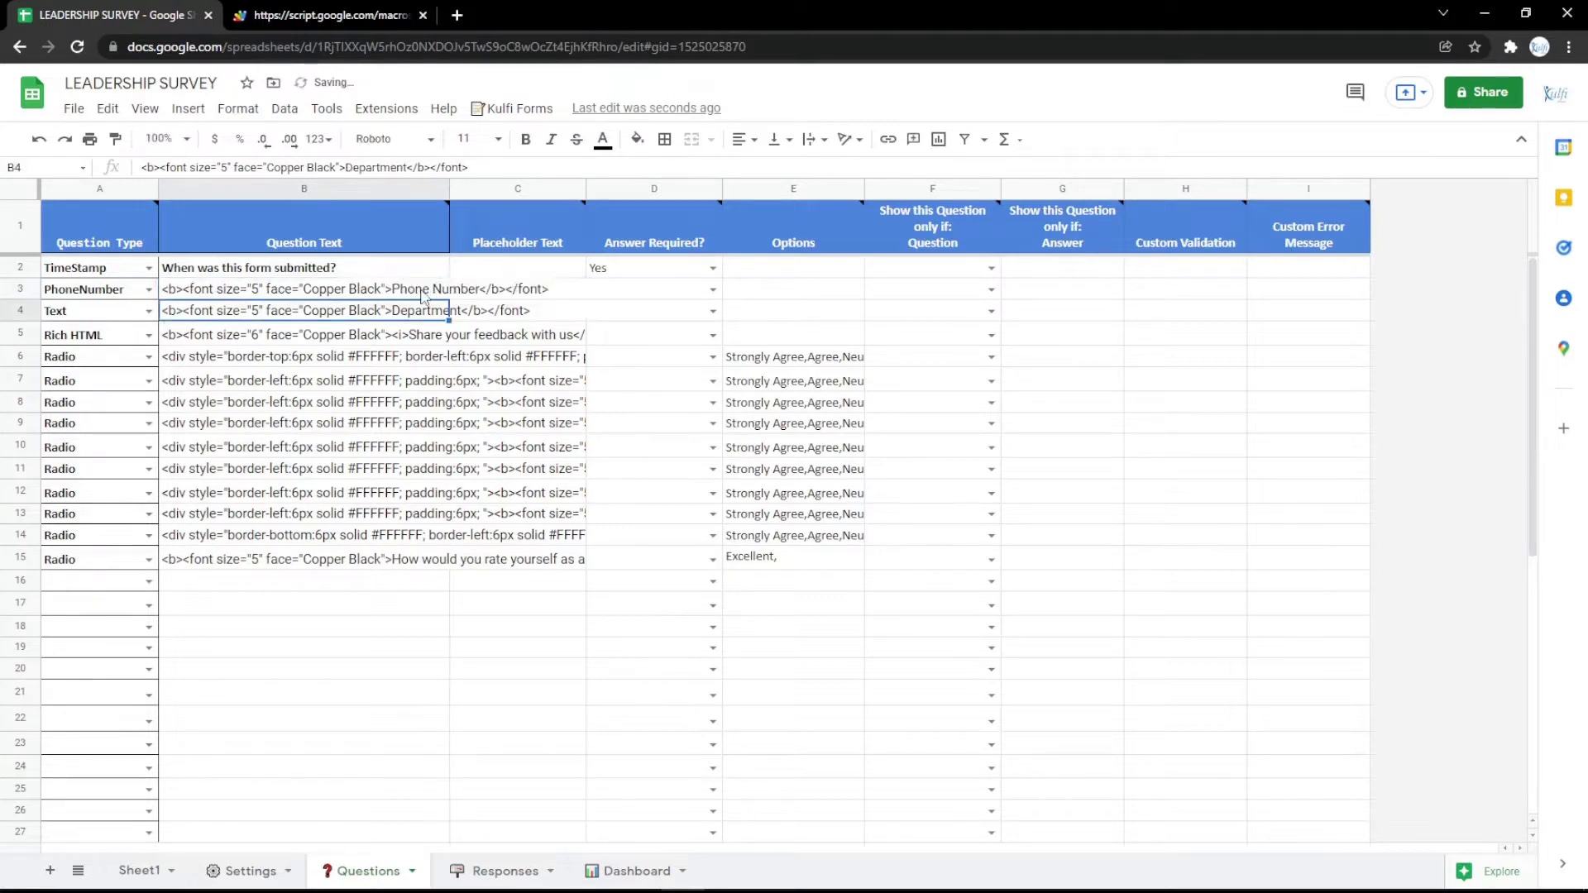
click(331, 15)
key(F5)
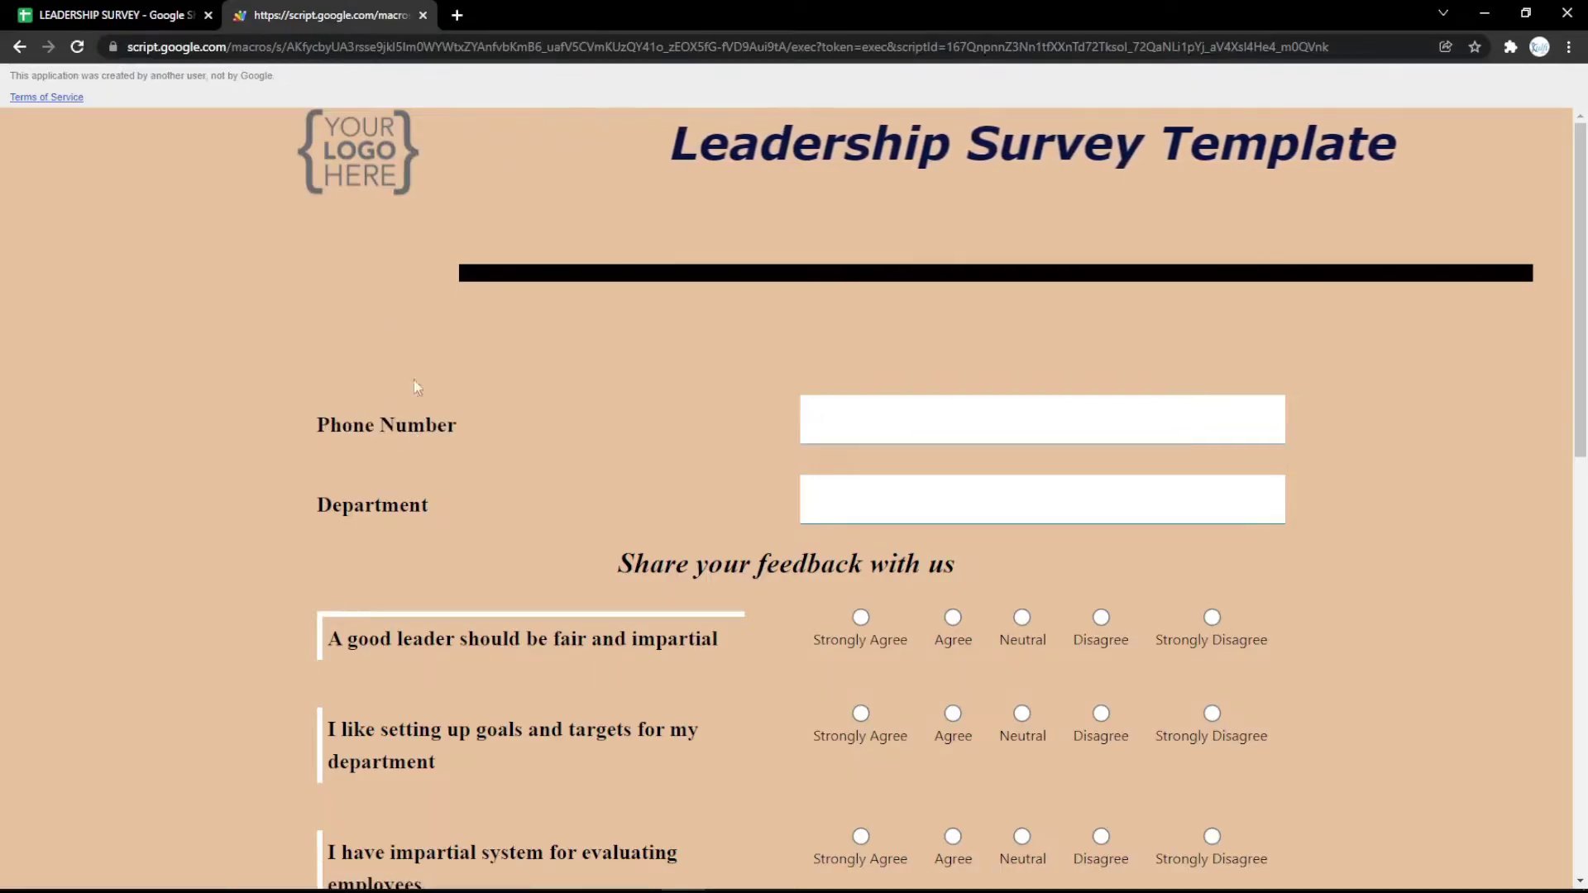
click(115, 15)
Step: Try Number, then set question 3 to TextArea titled 'Address' and preview the form
click(149, 289)
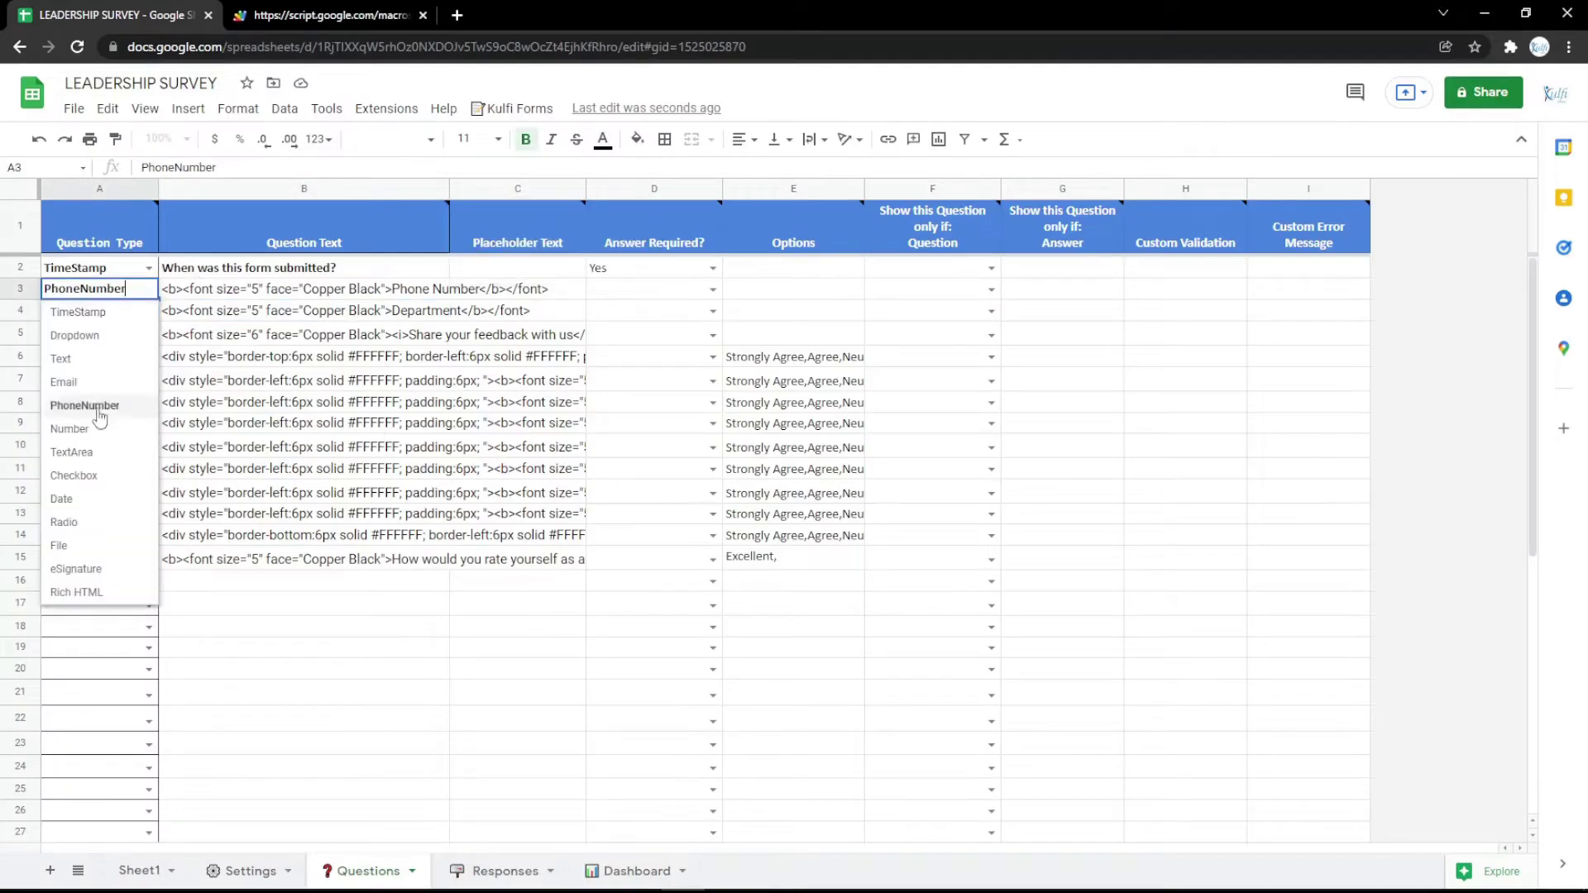
click(69, 429)
click(149, 289)
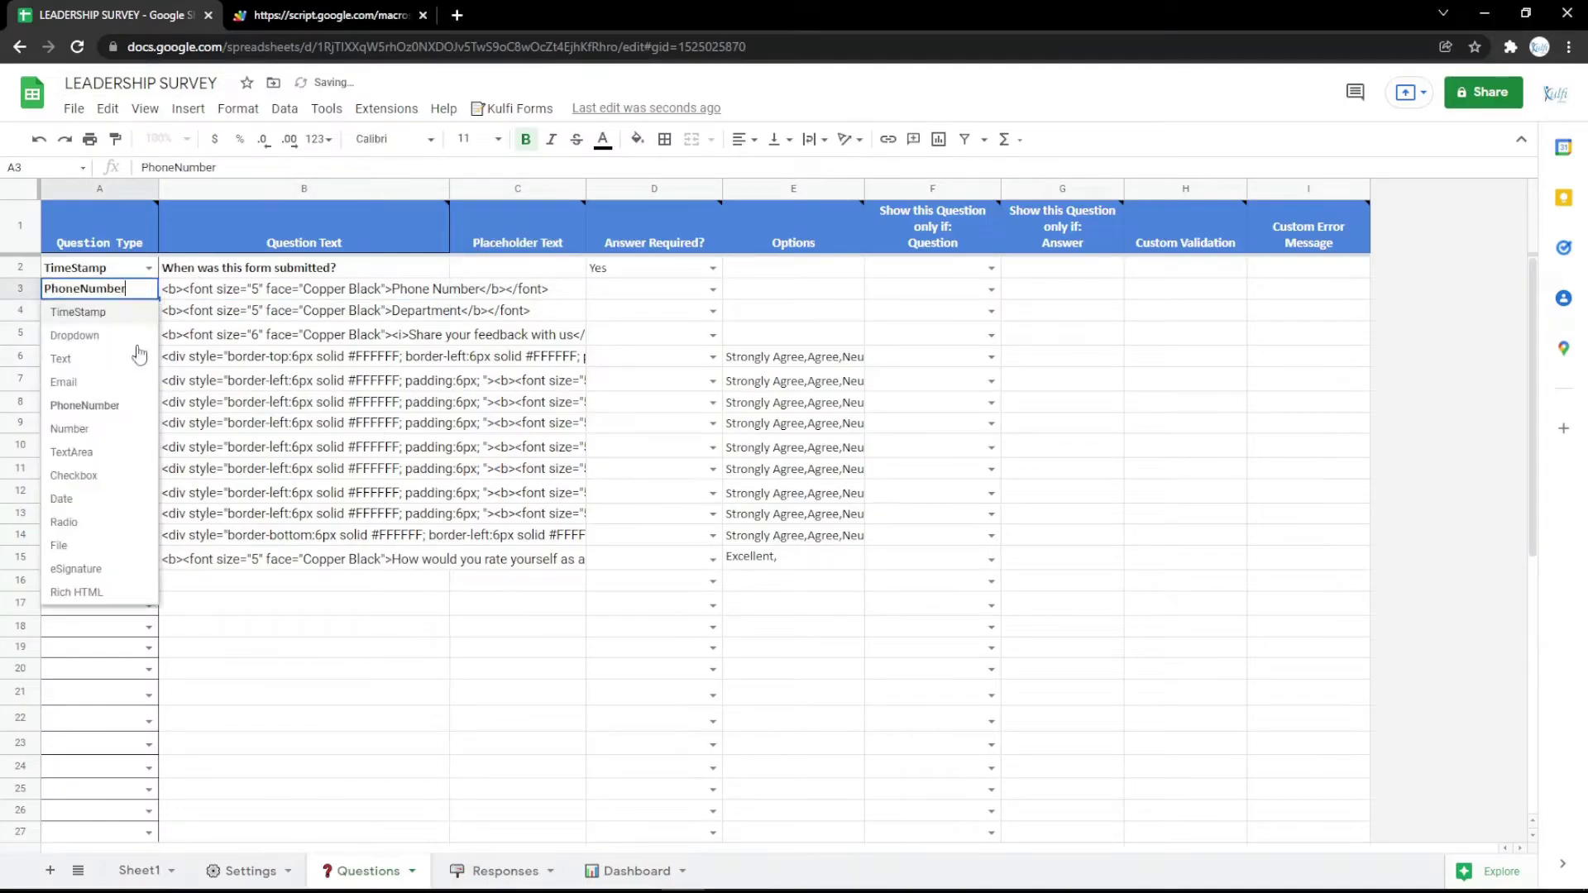
click(124, 451)
click(313, 297)
double_click(412, 282)
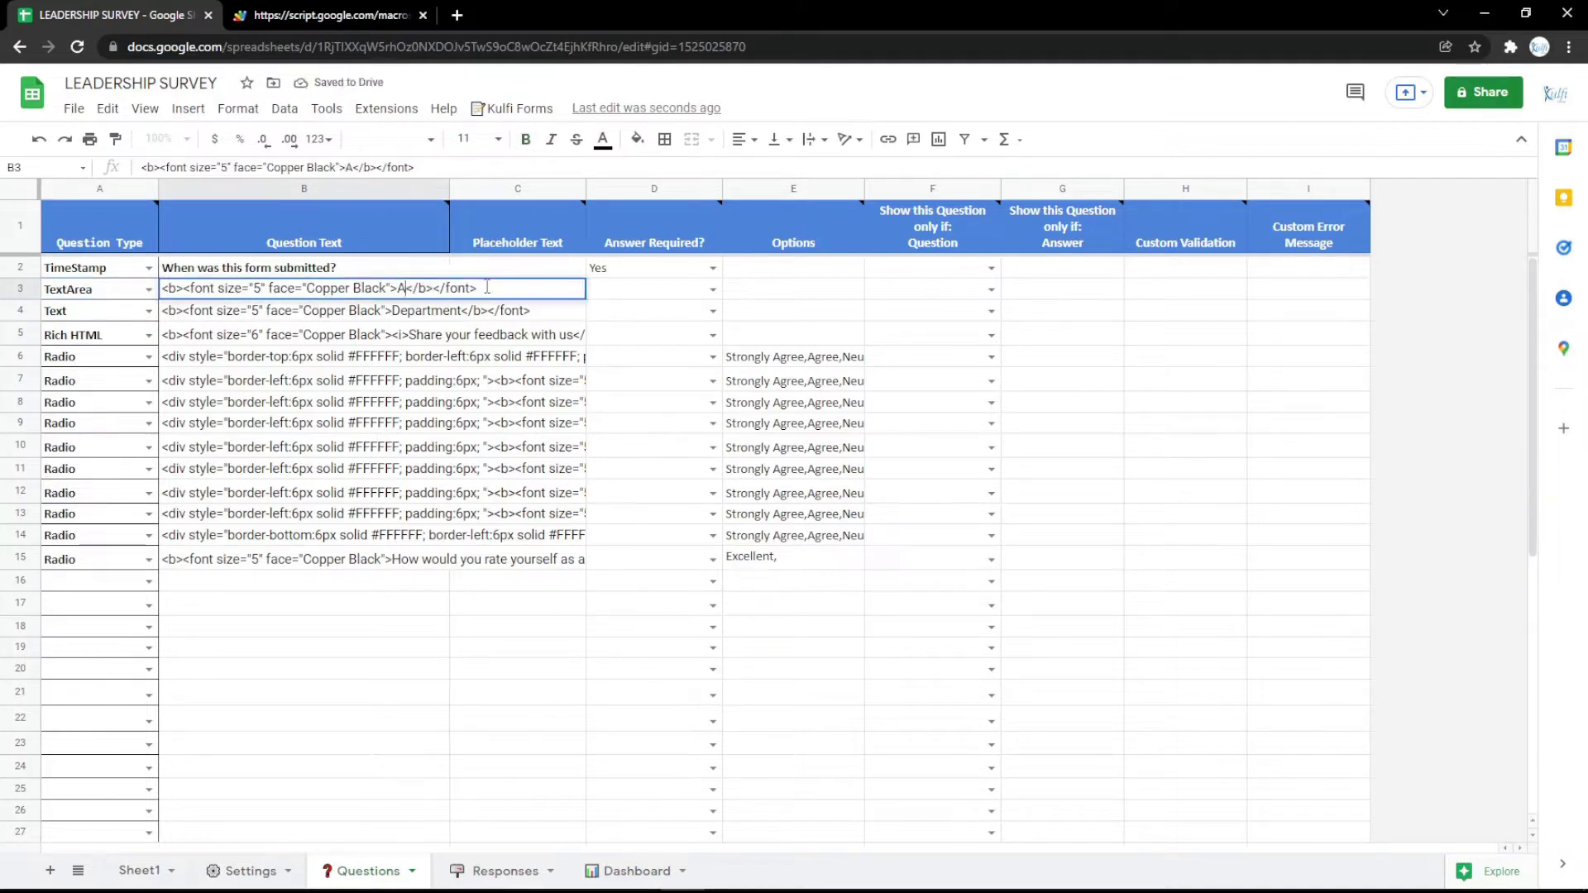
text(s)
key(Return)
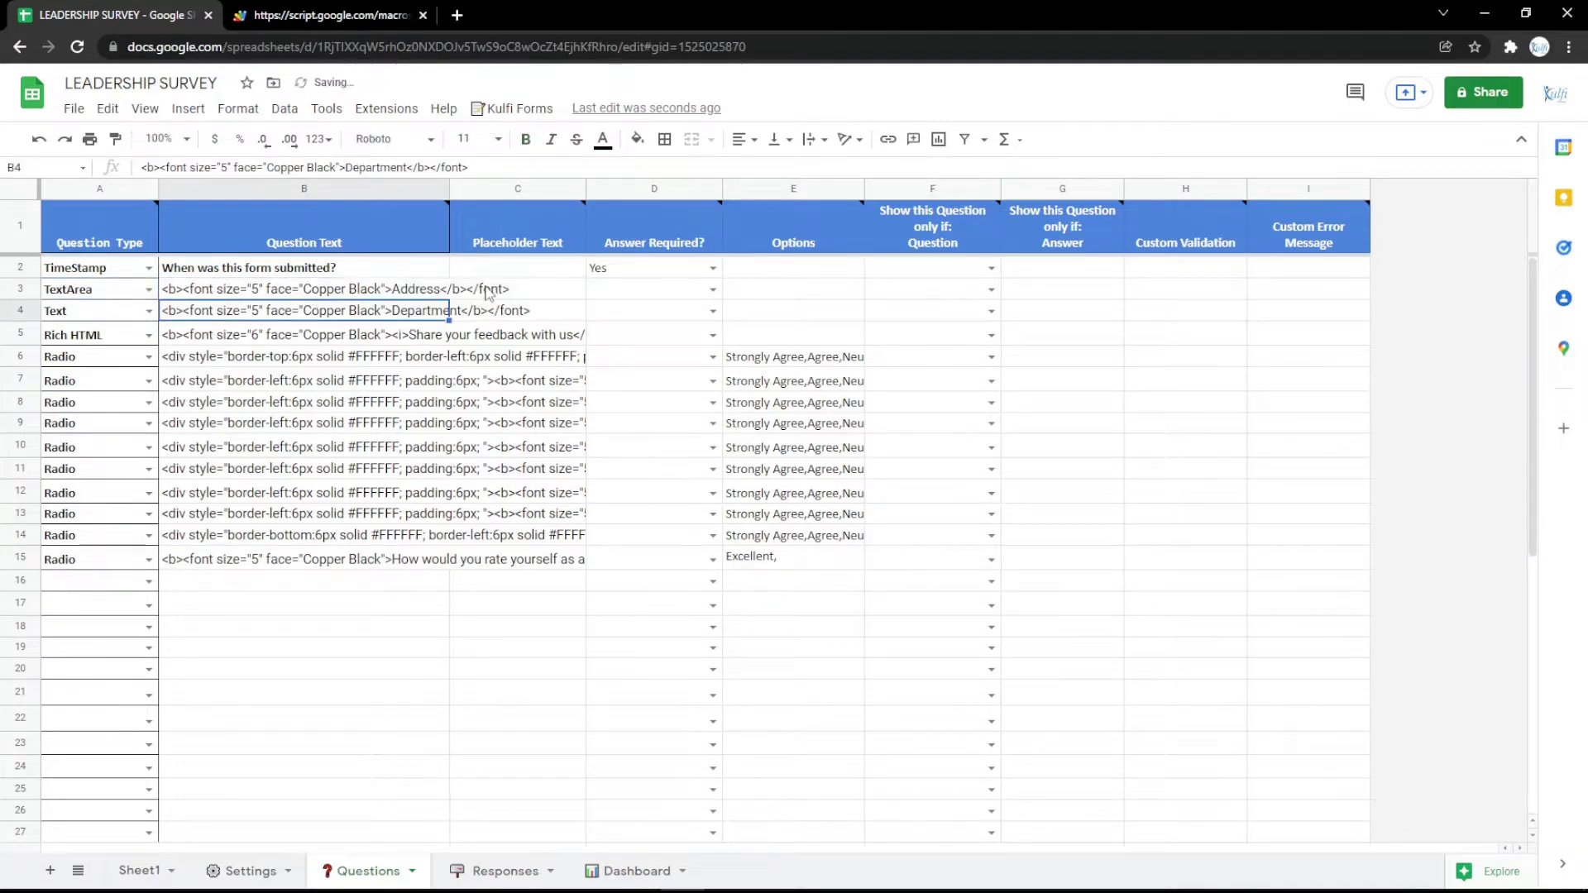
click(342, 16)
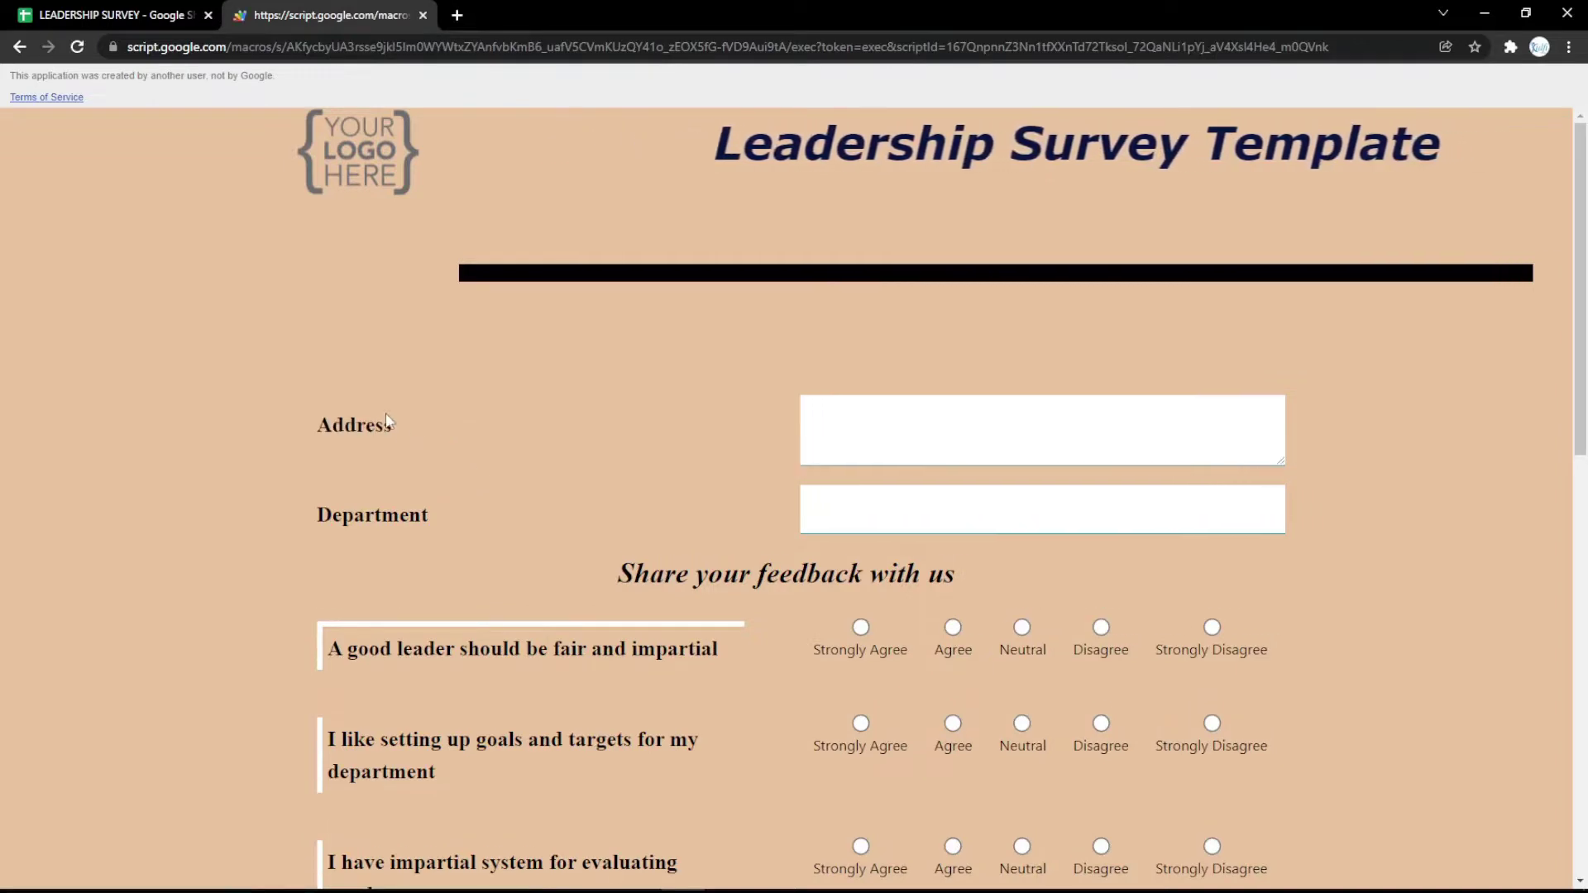
key(ctrl+Tab)
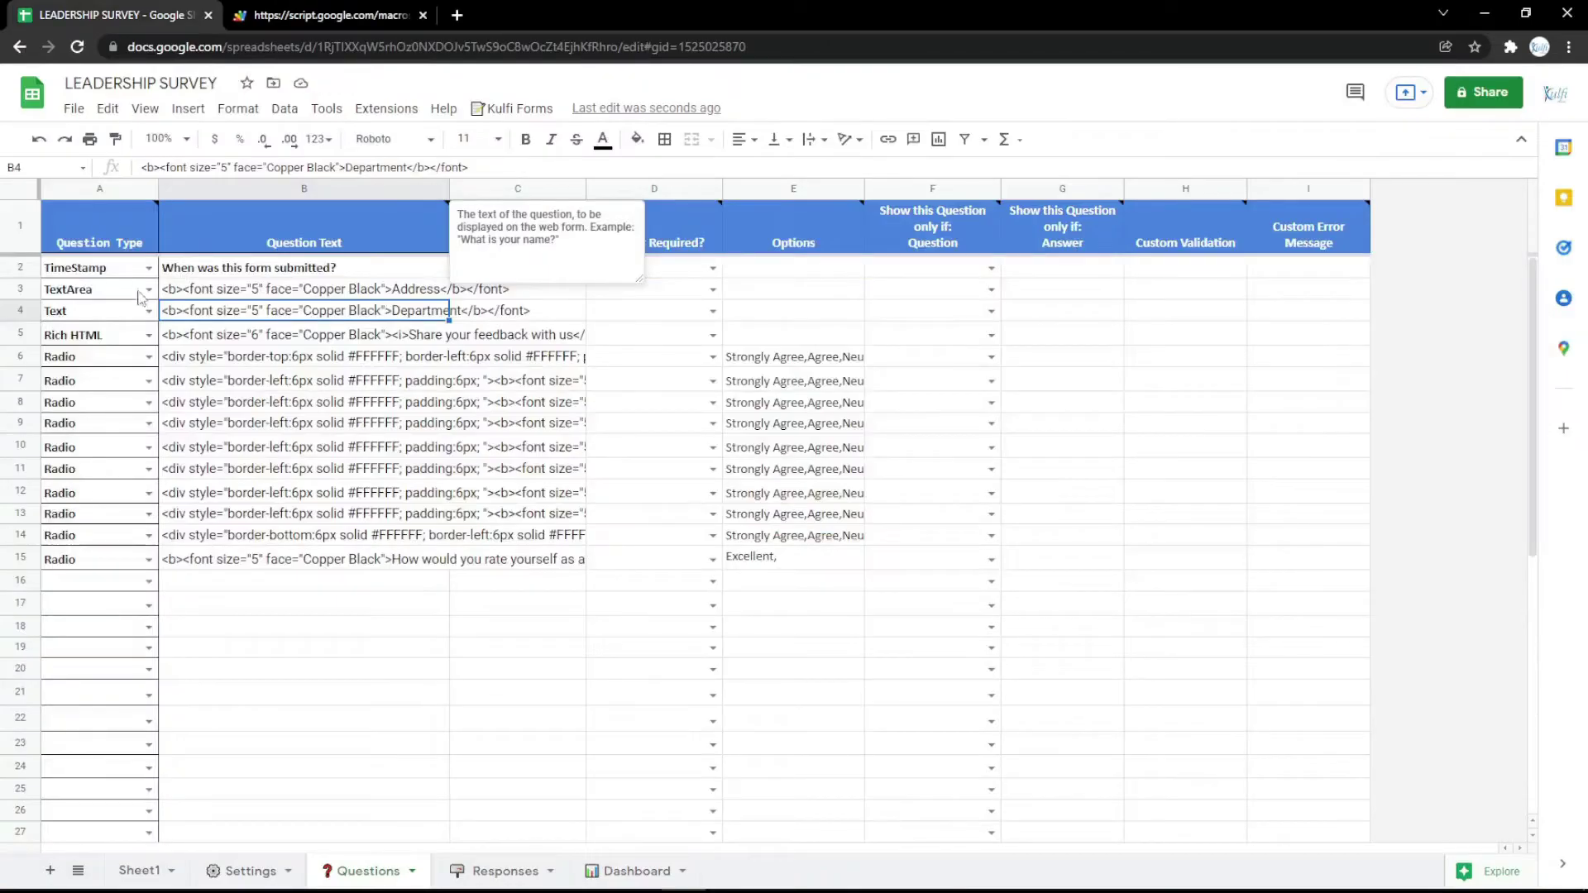
Step: Try Checkbox, then make question 3 a Date field and open its calendar on the form
click(147, 289)
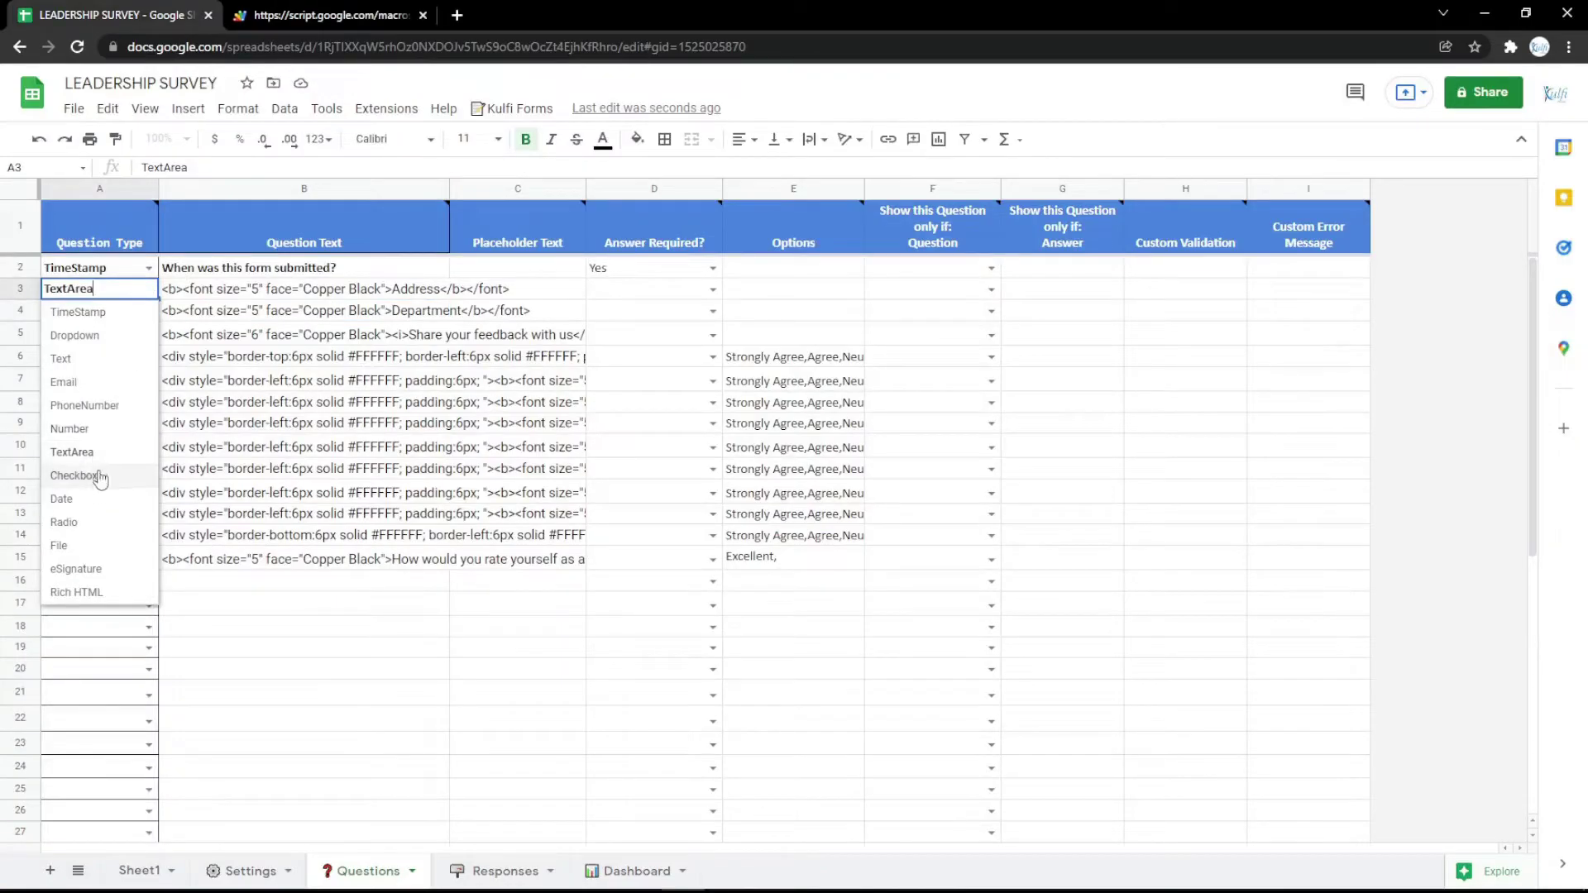
click(100, 479)
click(154, 291)
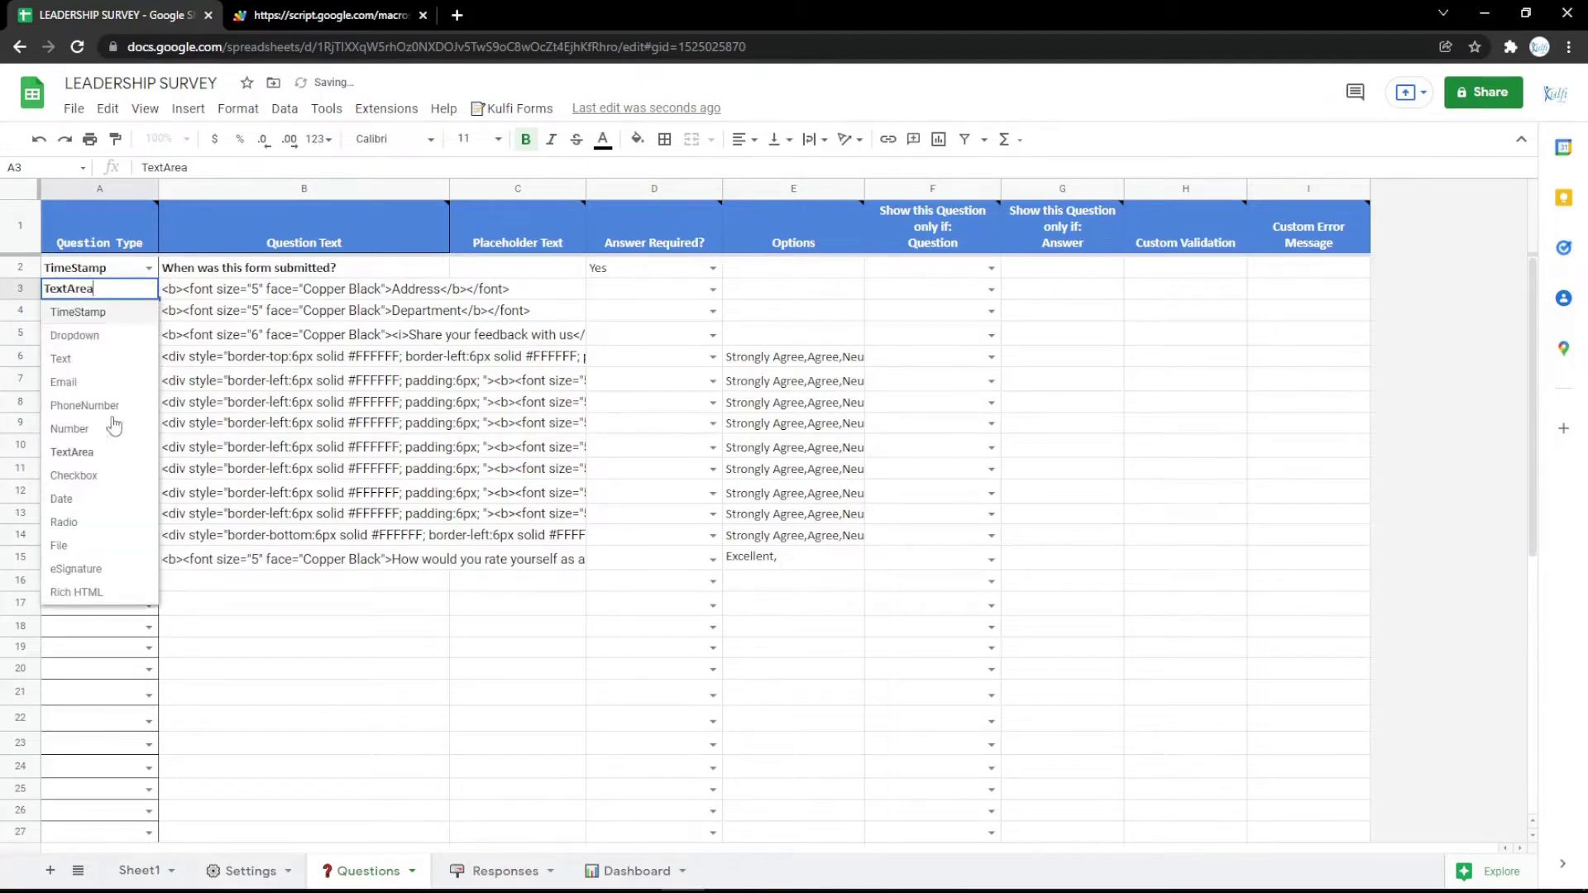
click(78, 499)
click(392, 299)
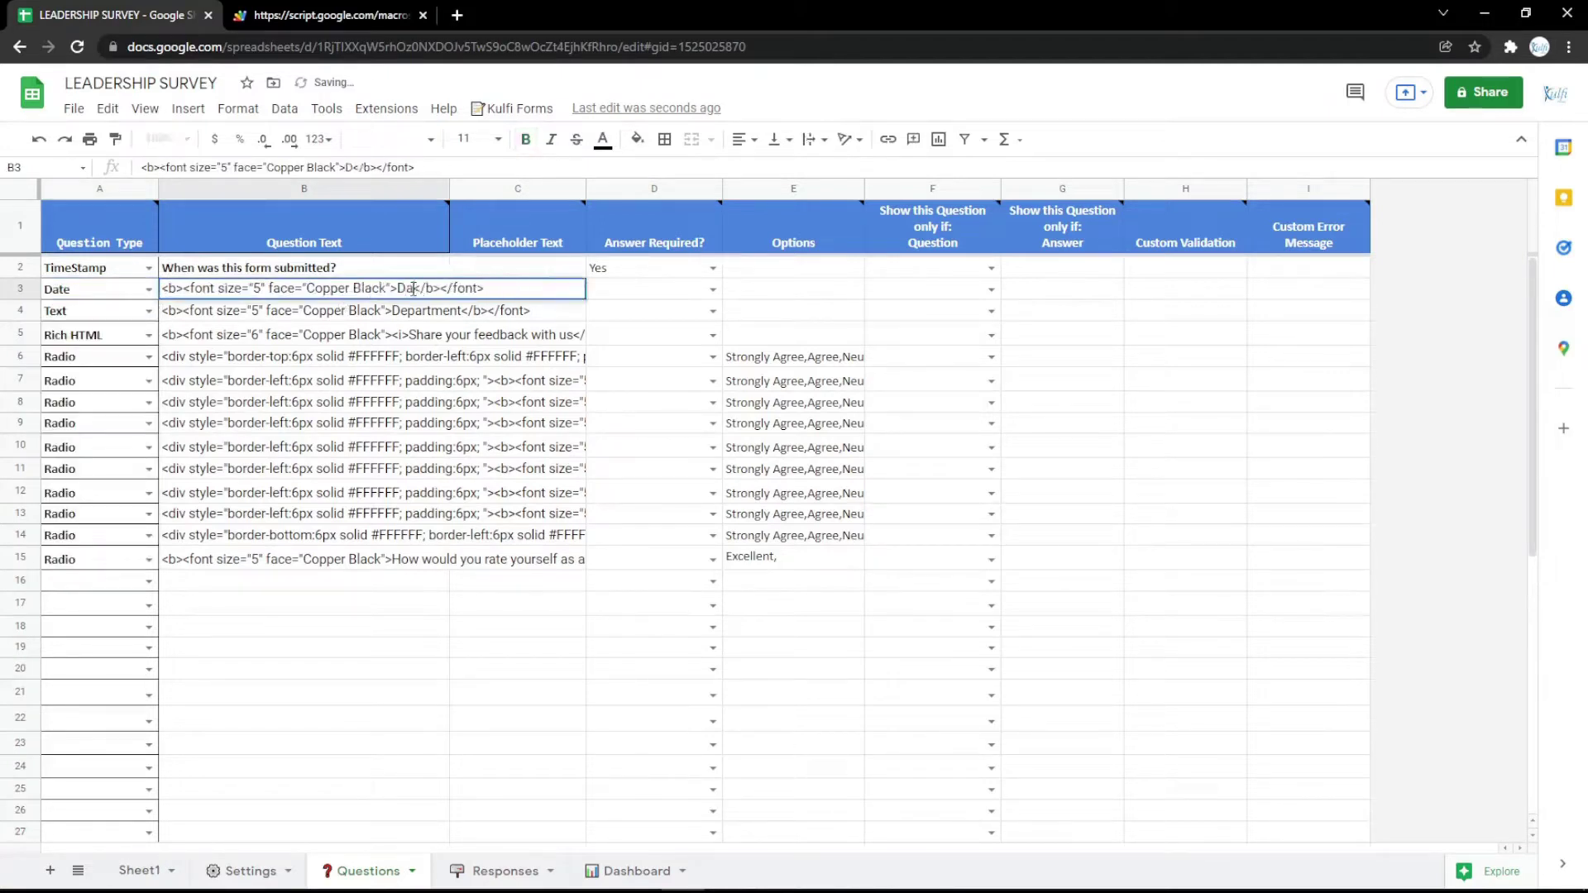
click(412, 374)
key(ctrl+Tab)
key(F5)
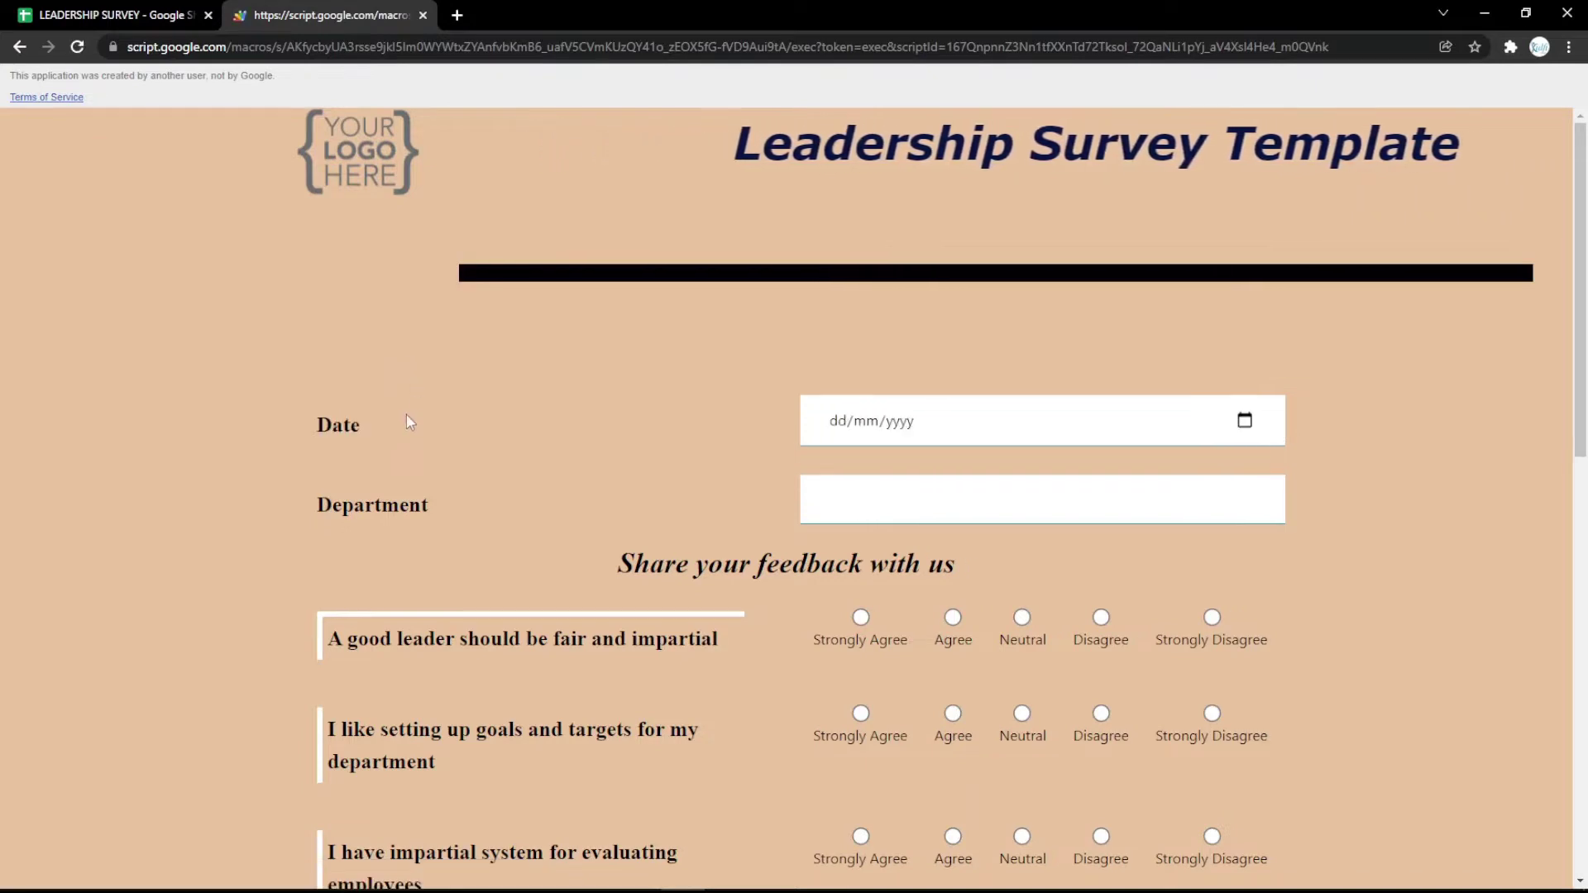
click(1244, 420)
click(53, 6)
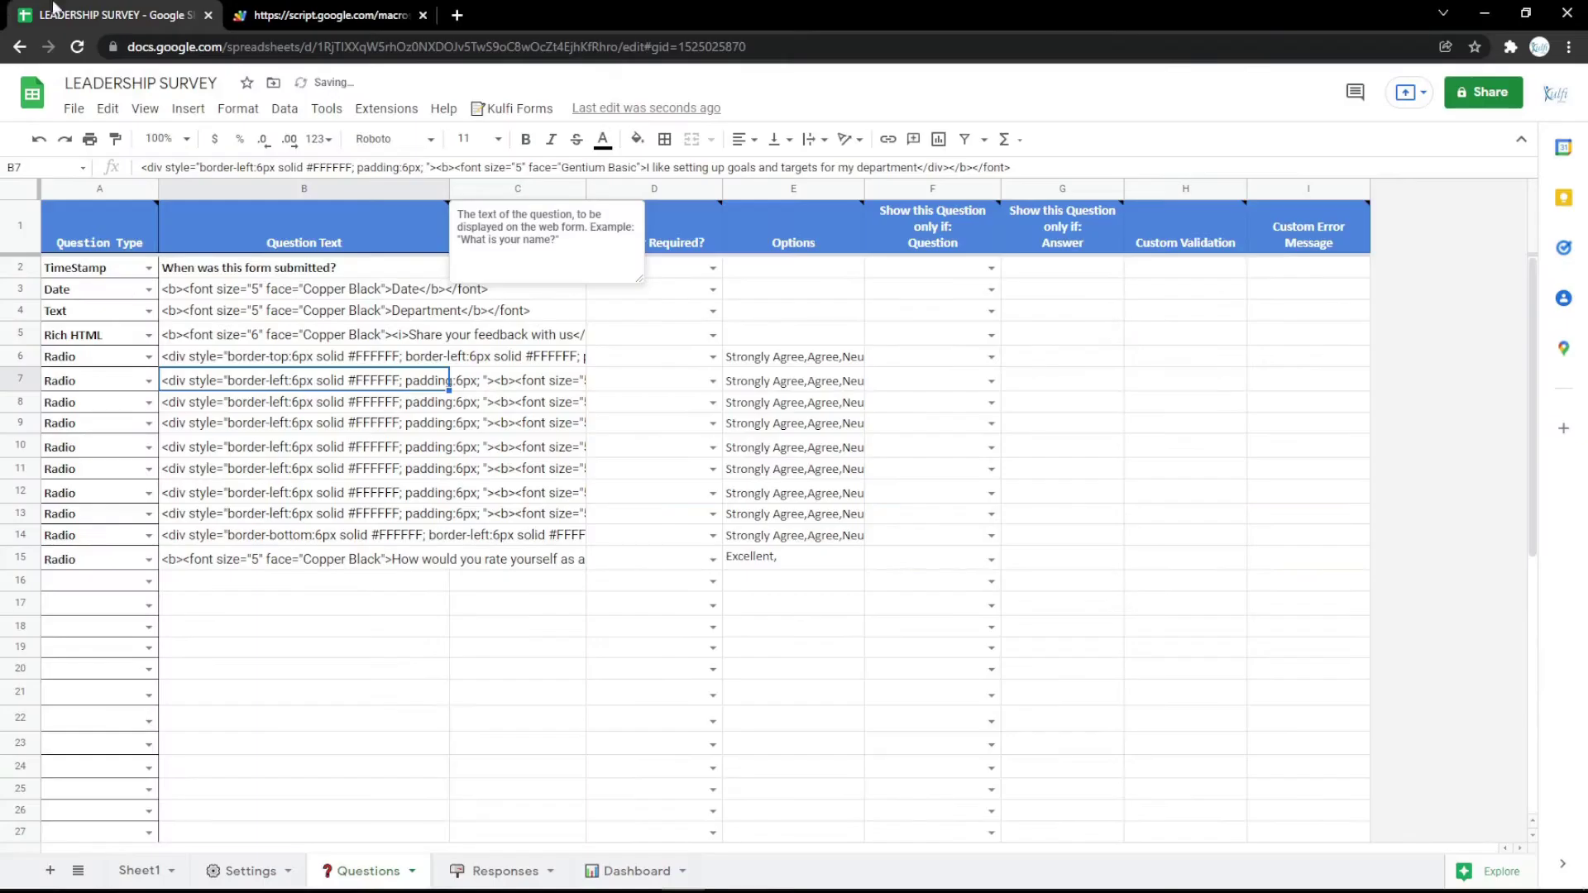
Step: Make question 3 a Radio question titled 'Gender'
click(149, 290)
click(78, 528)
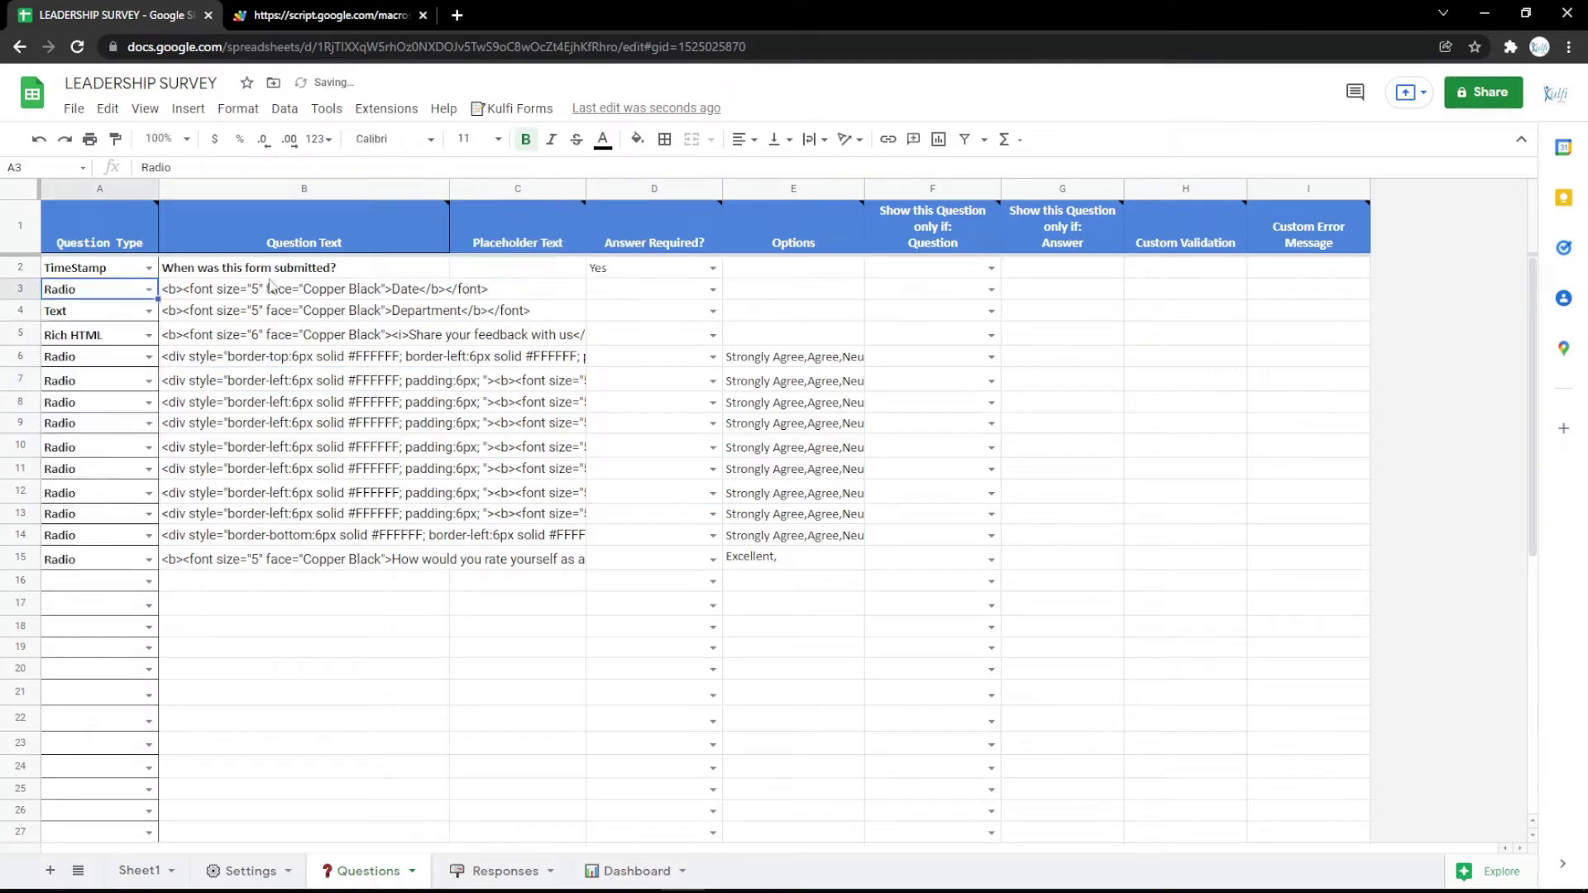
click(317, 296)
double_click(422, 287)
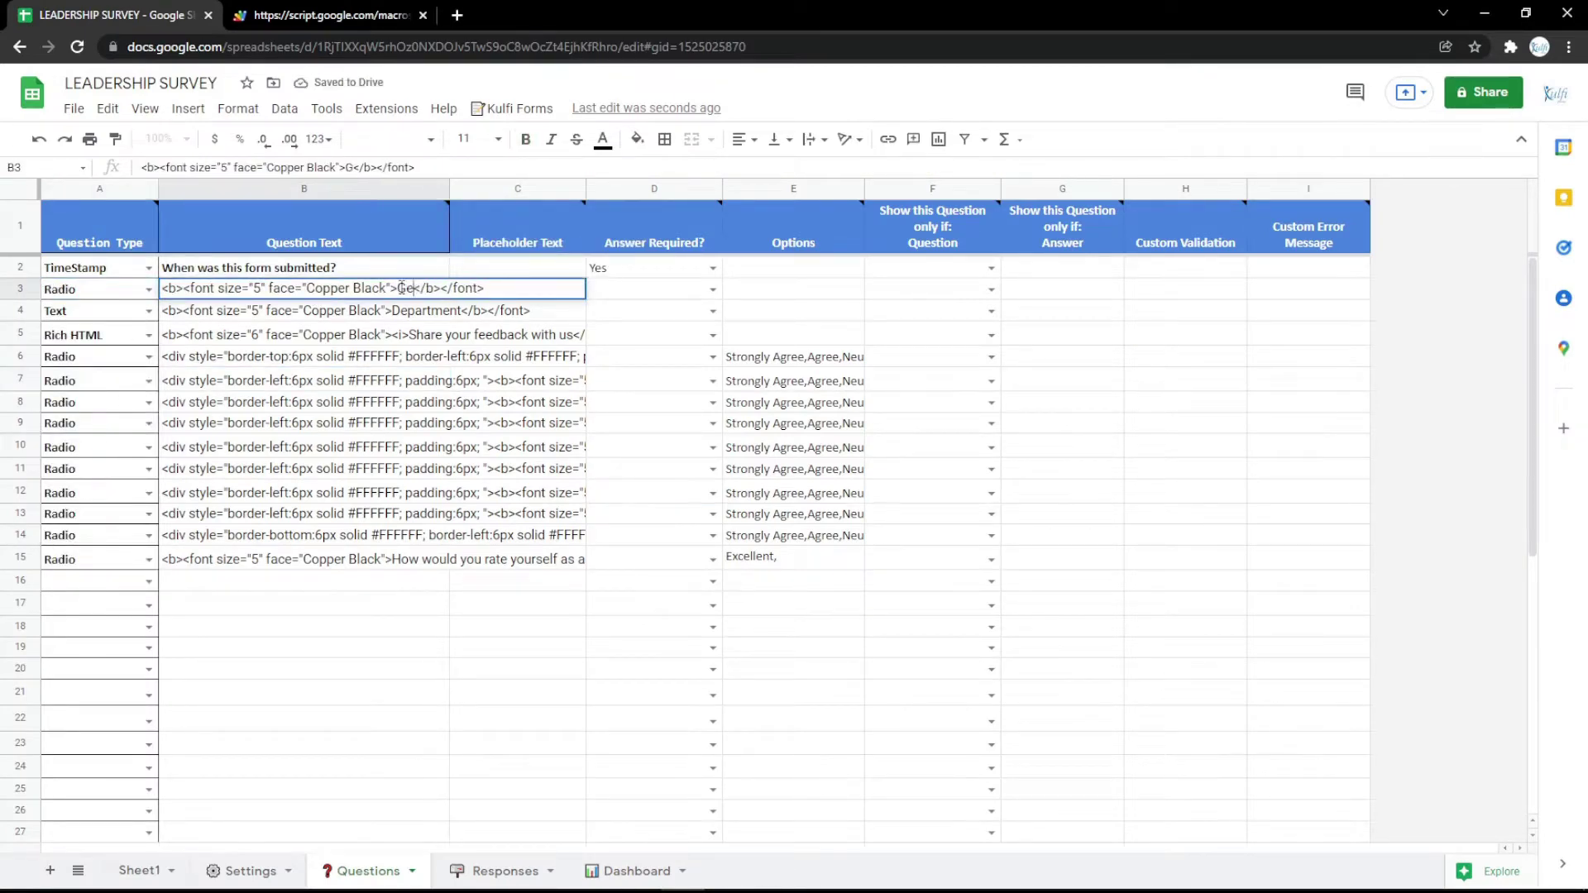
text(r)
key(Return)
Step: Enter 'Male, Female' as the Gender options and reload the form preview
click(739, 292)
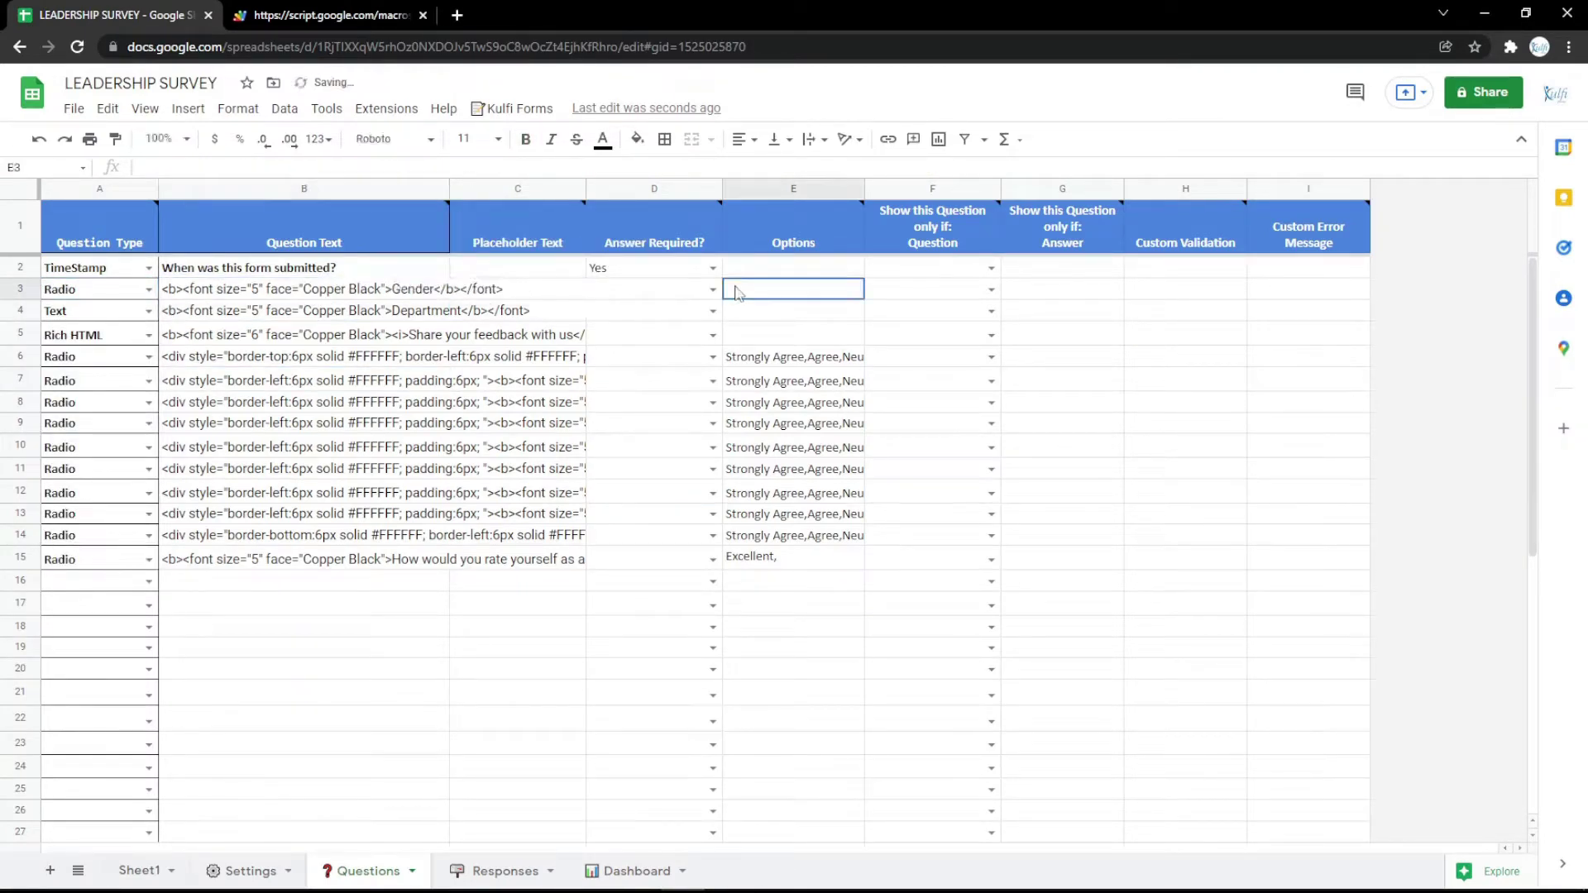
text(Male, Female)
key(Return)
click(326, 15)
key(F5)
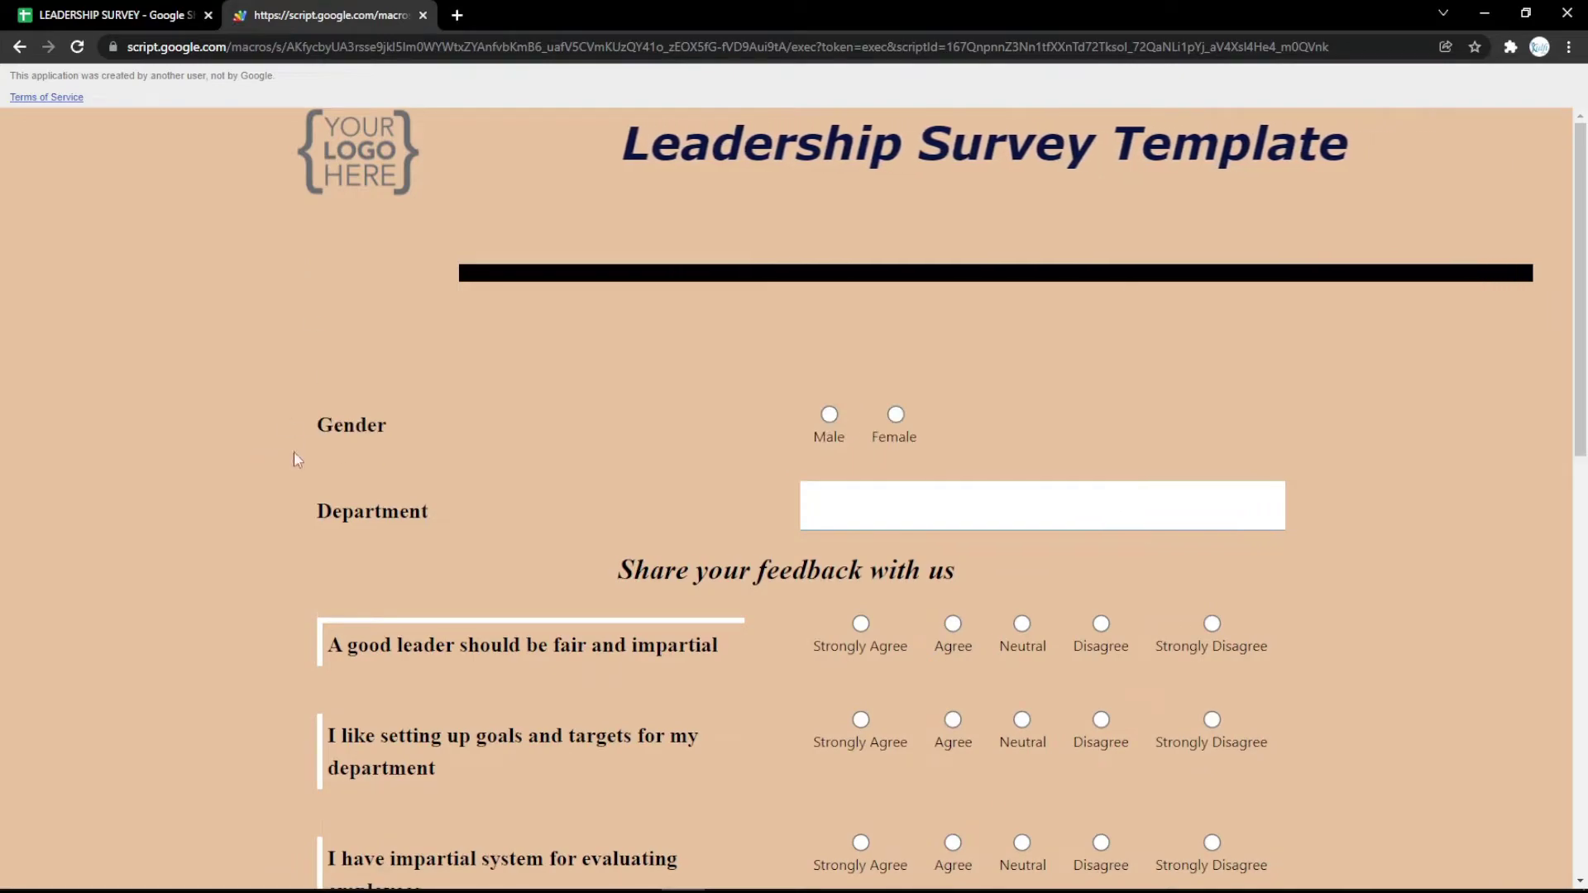
Step: Make question 3 a File question labelled 'File' and clear its options
click(98, 13)
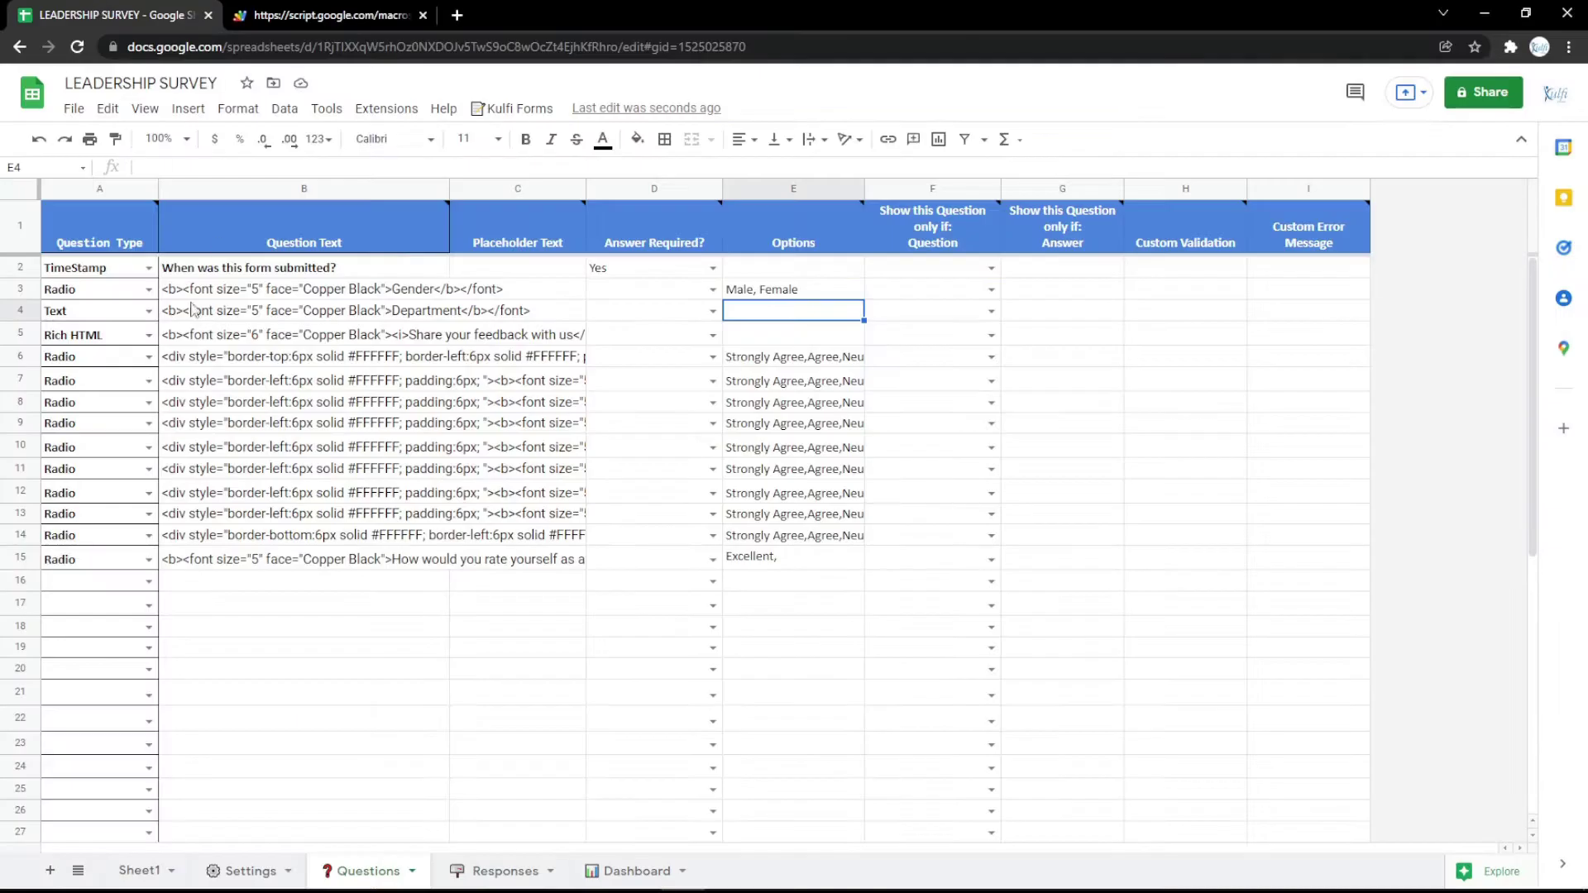
click(150, 289)
click(74, 557)
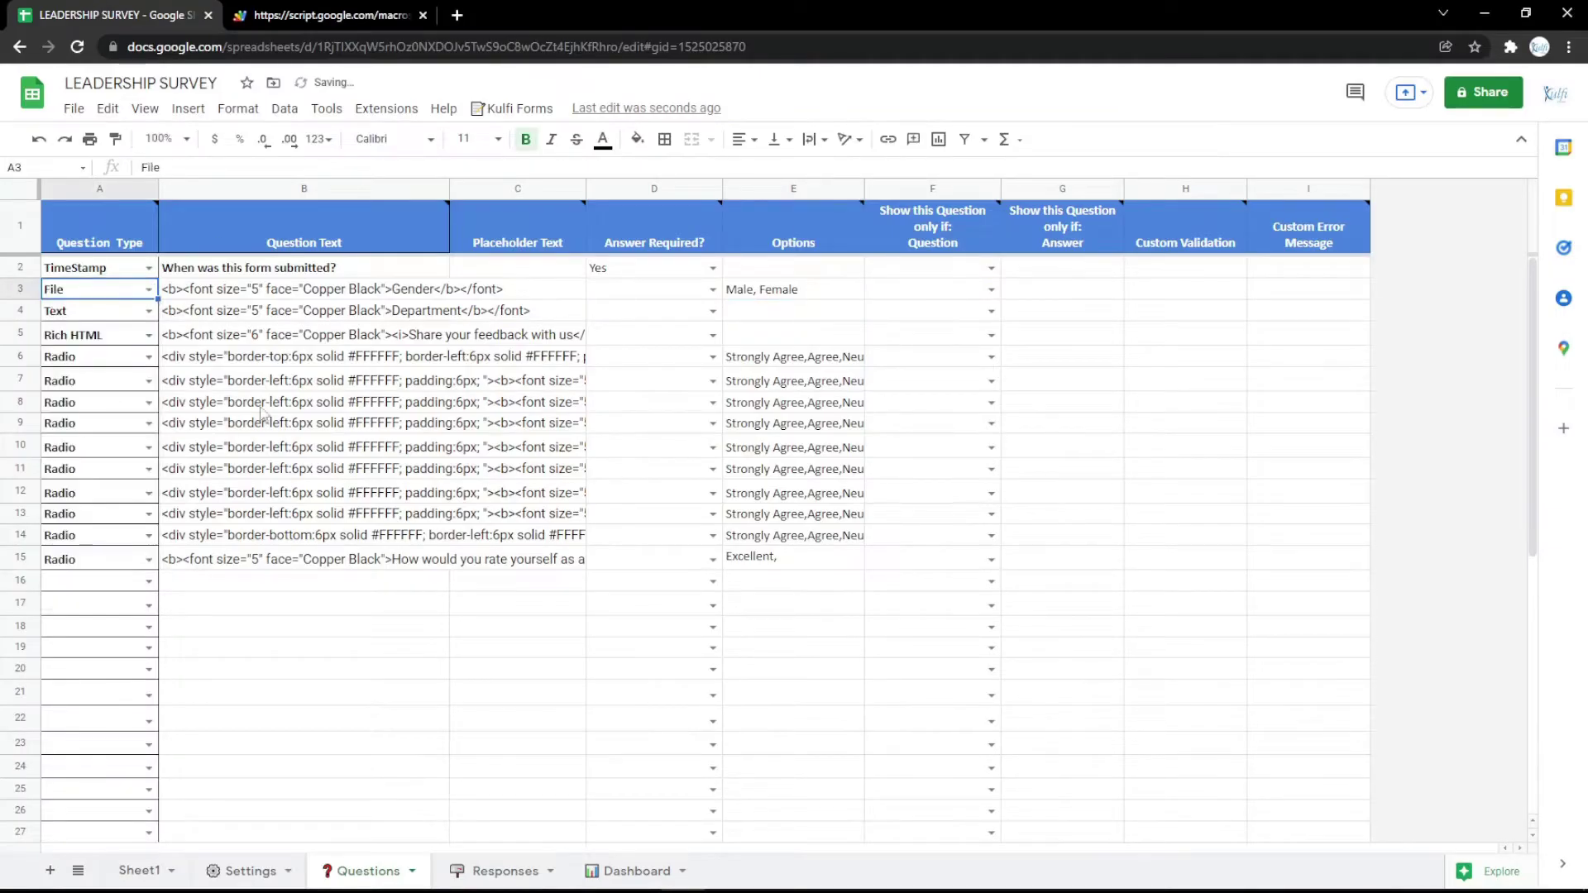
click(356, 298)
double_click(423, 288)
text(Fi)
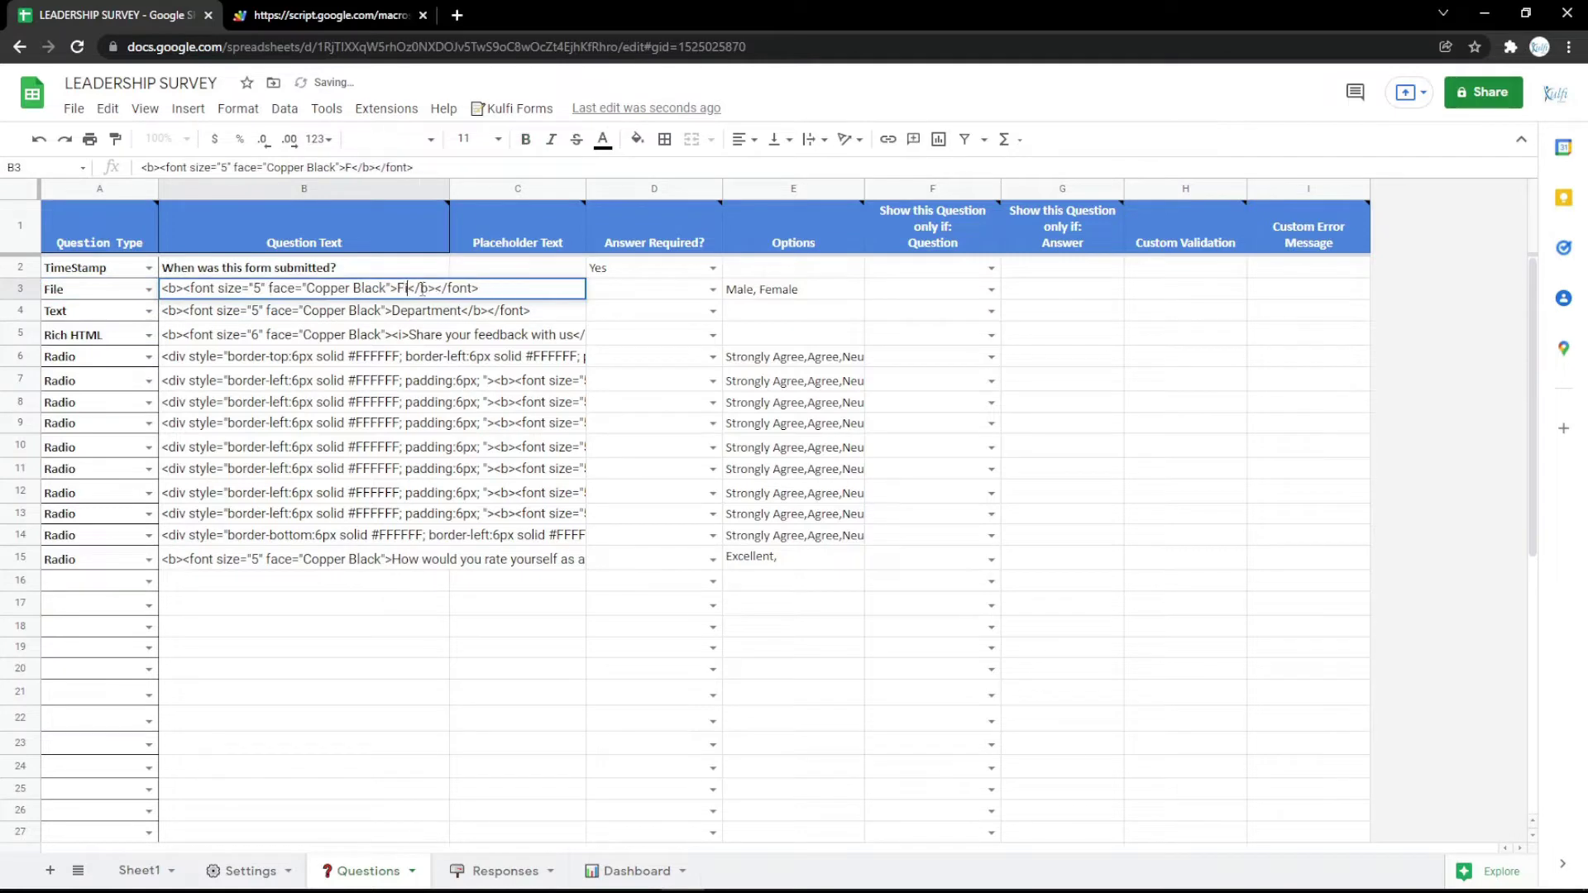
text(le)
key(Return)
click(762, 292)
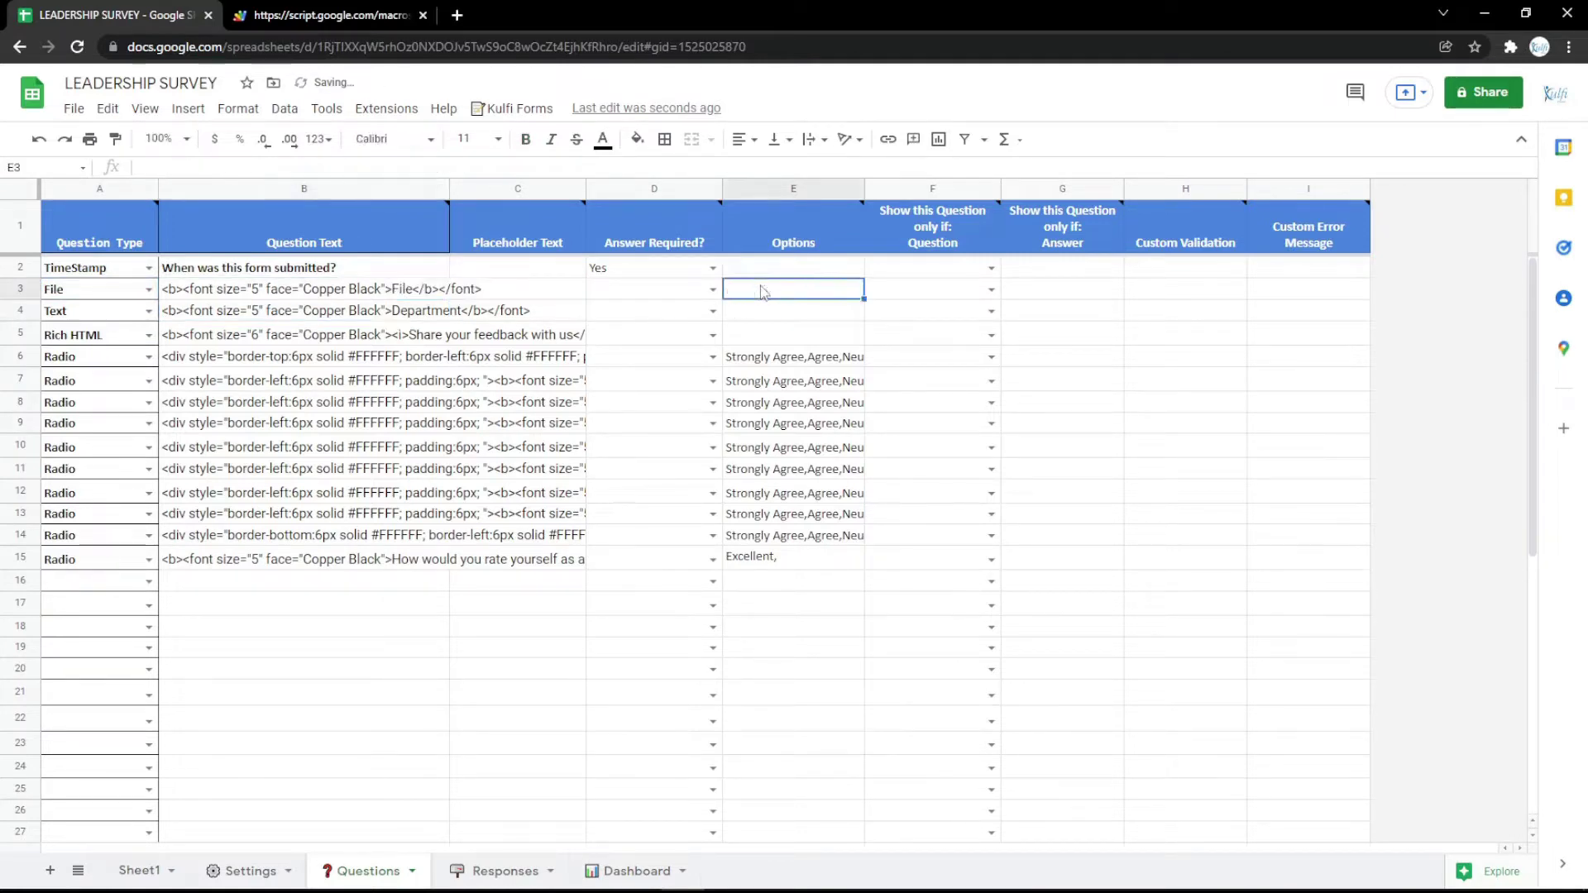
Step: Reload the form and test uploading the Identity file in the File field
click(323, 15)
key(F5)
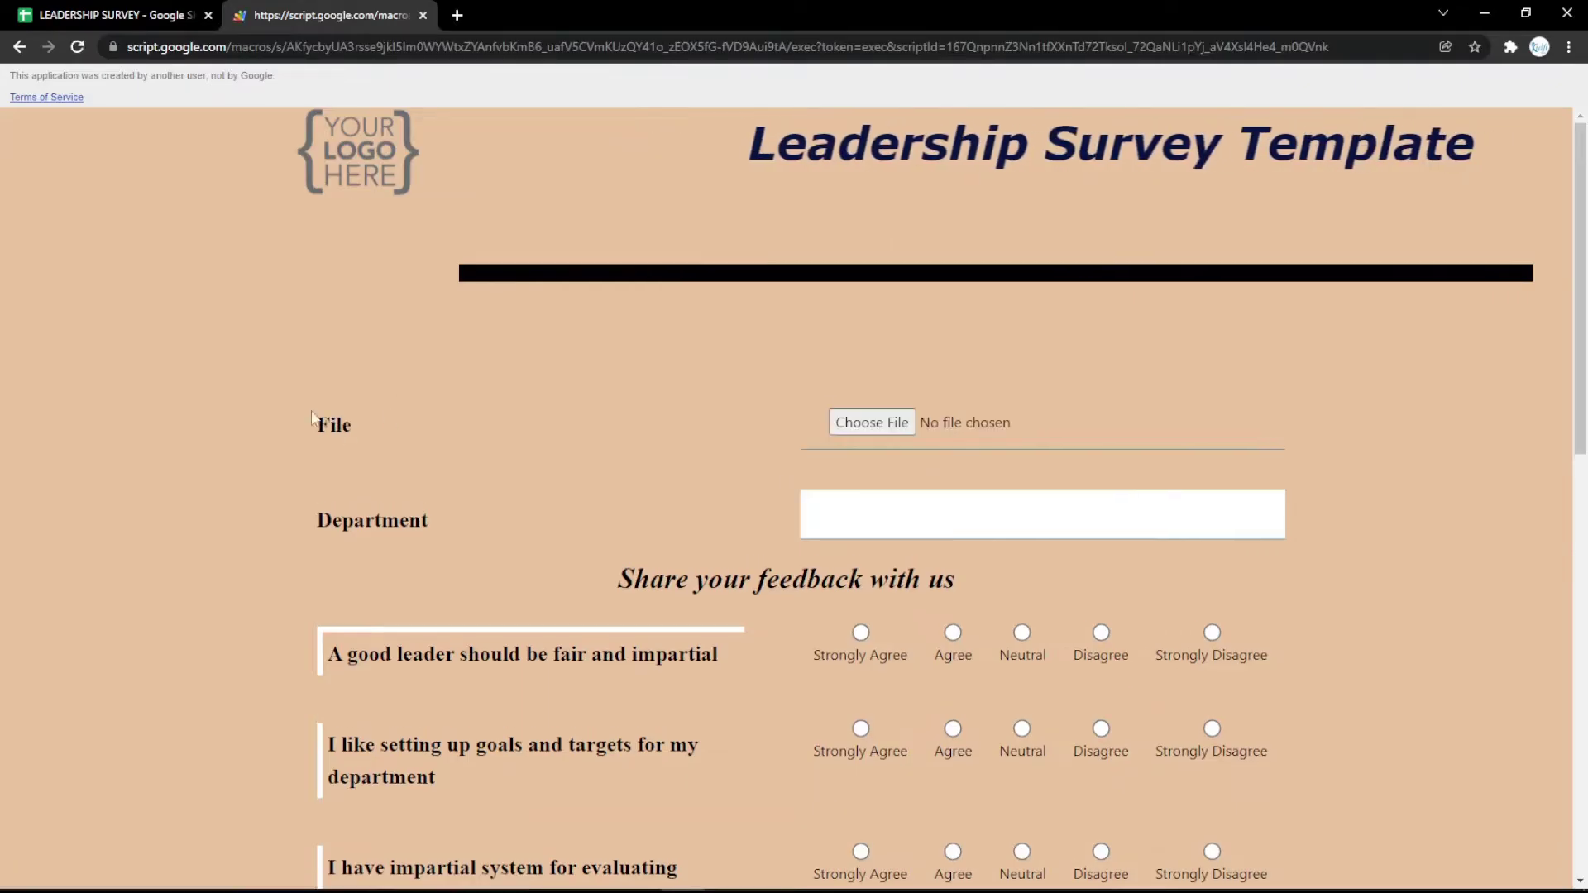
click(493, 439)
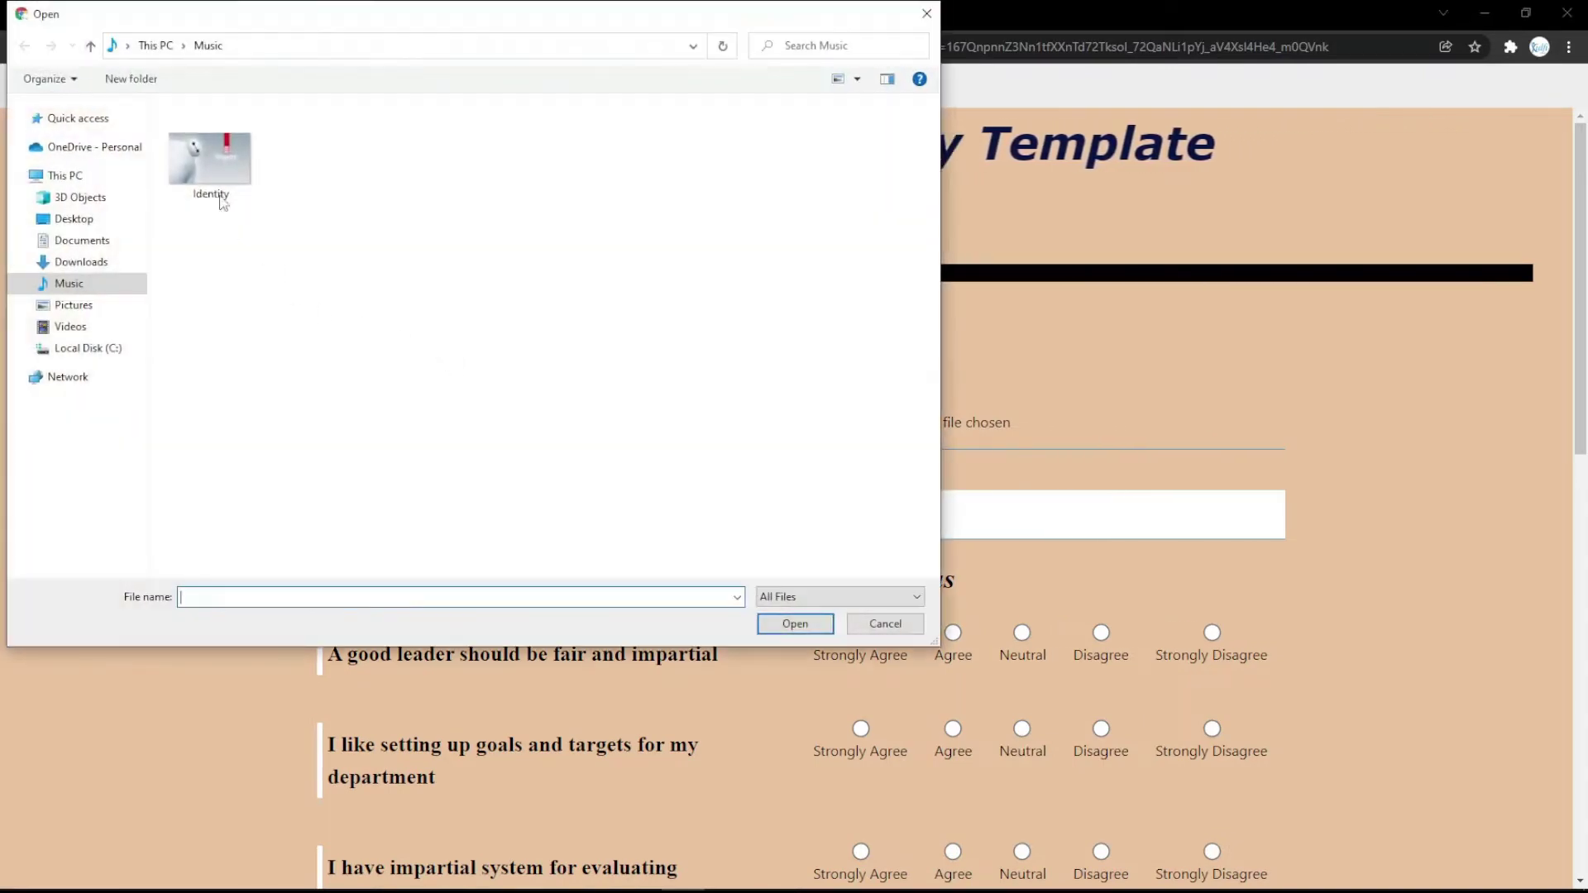
double_click(222, 199)
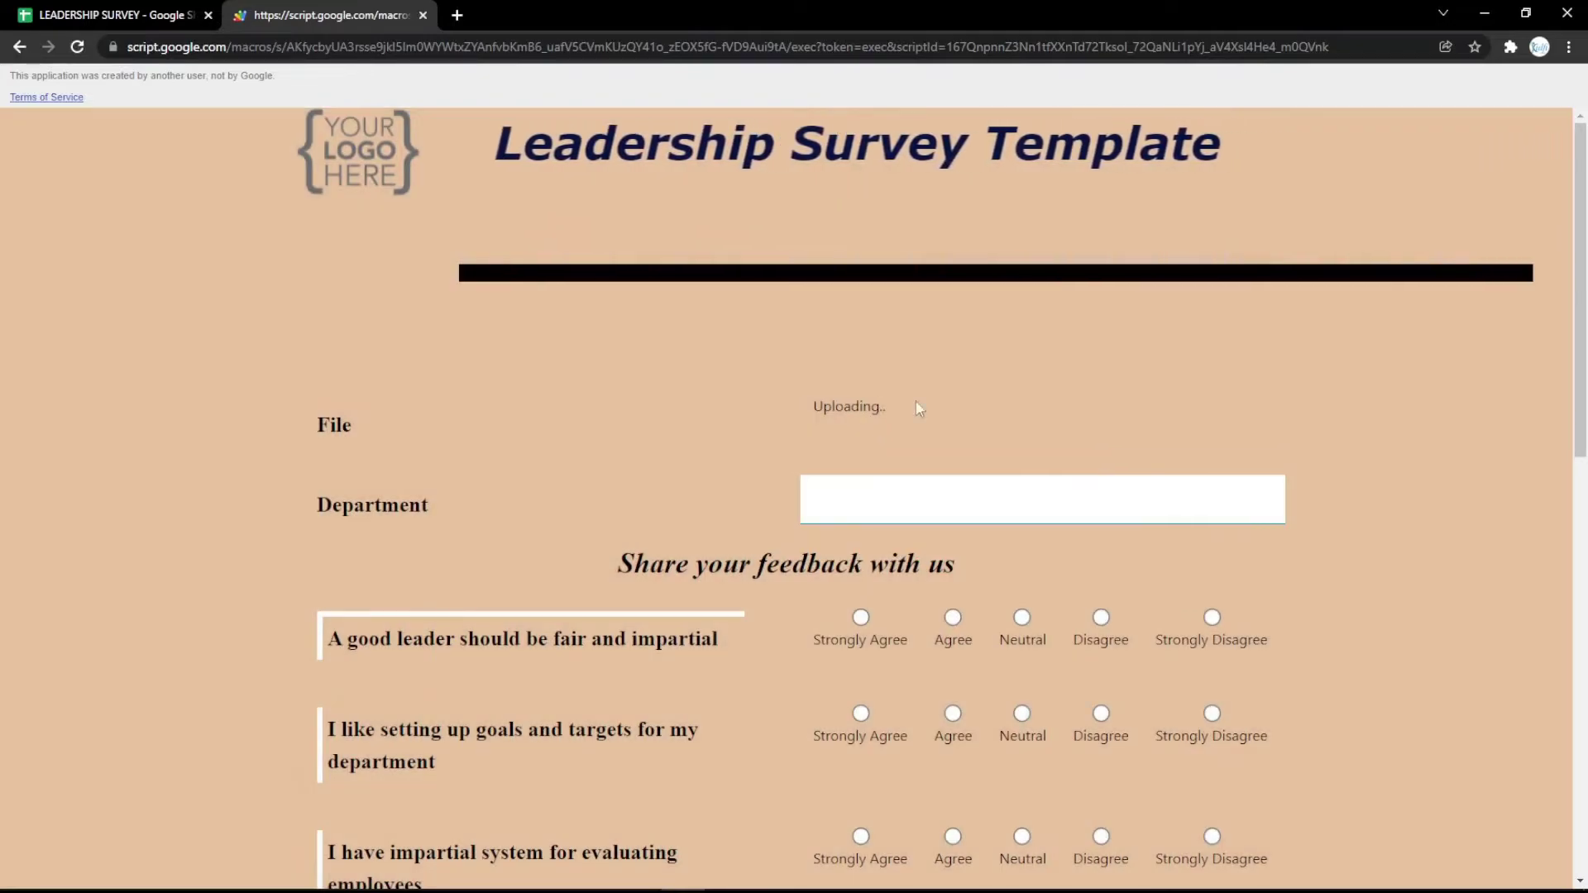
click(142, 11)
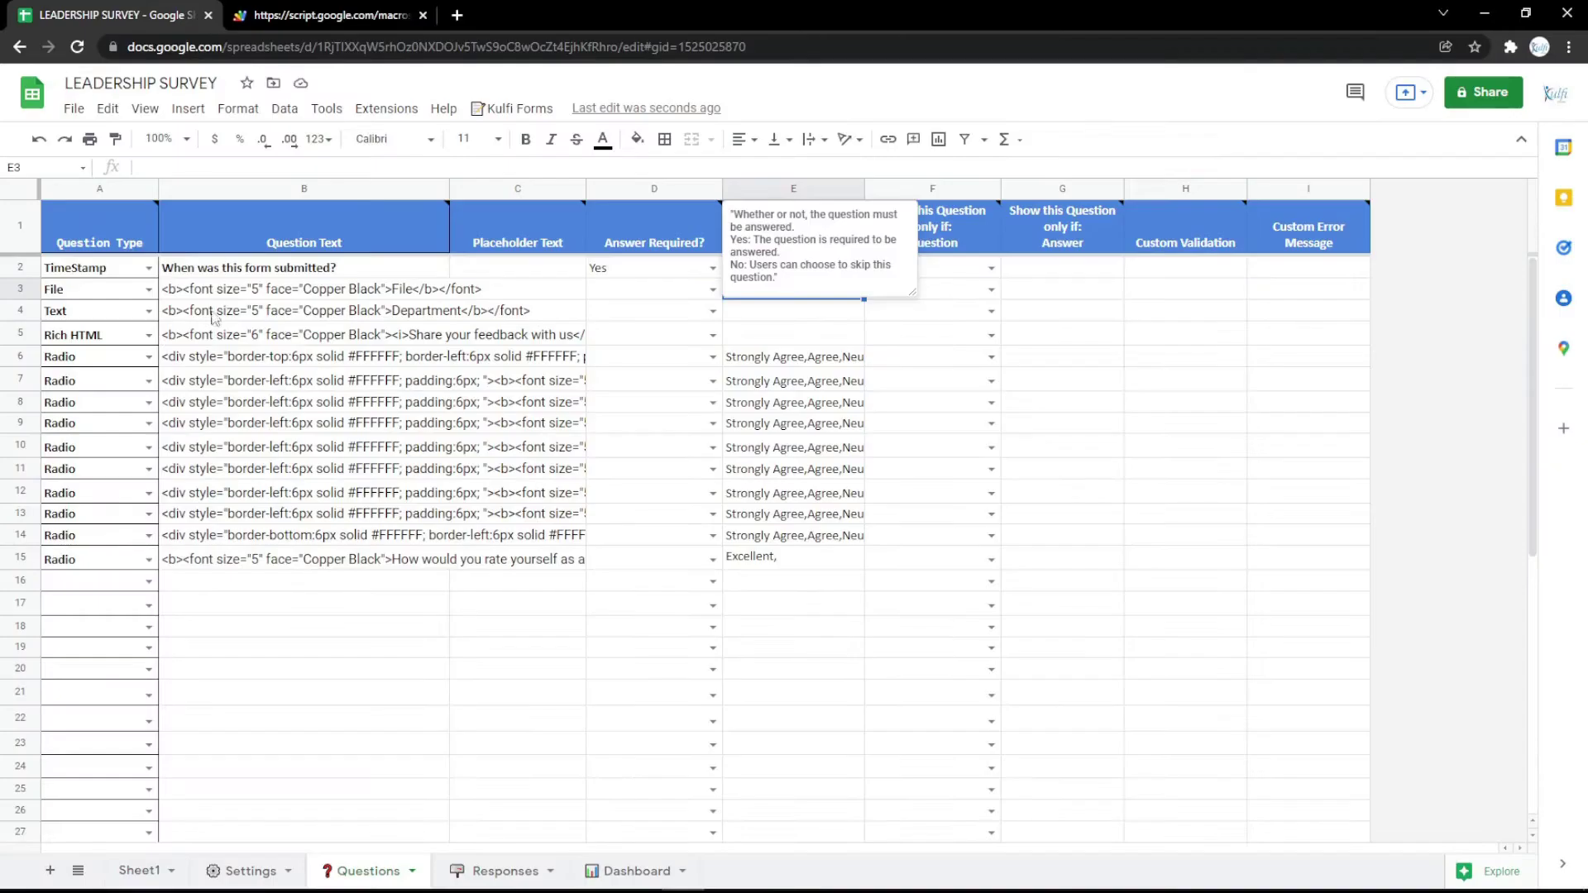
Step: Make question 3 an eSignature question labelled 'Signature'
click(146, 291)
click(78, 572)
click(339, 300)
double_click(413, 292)
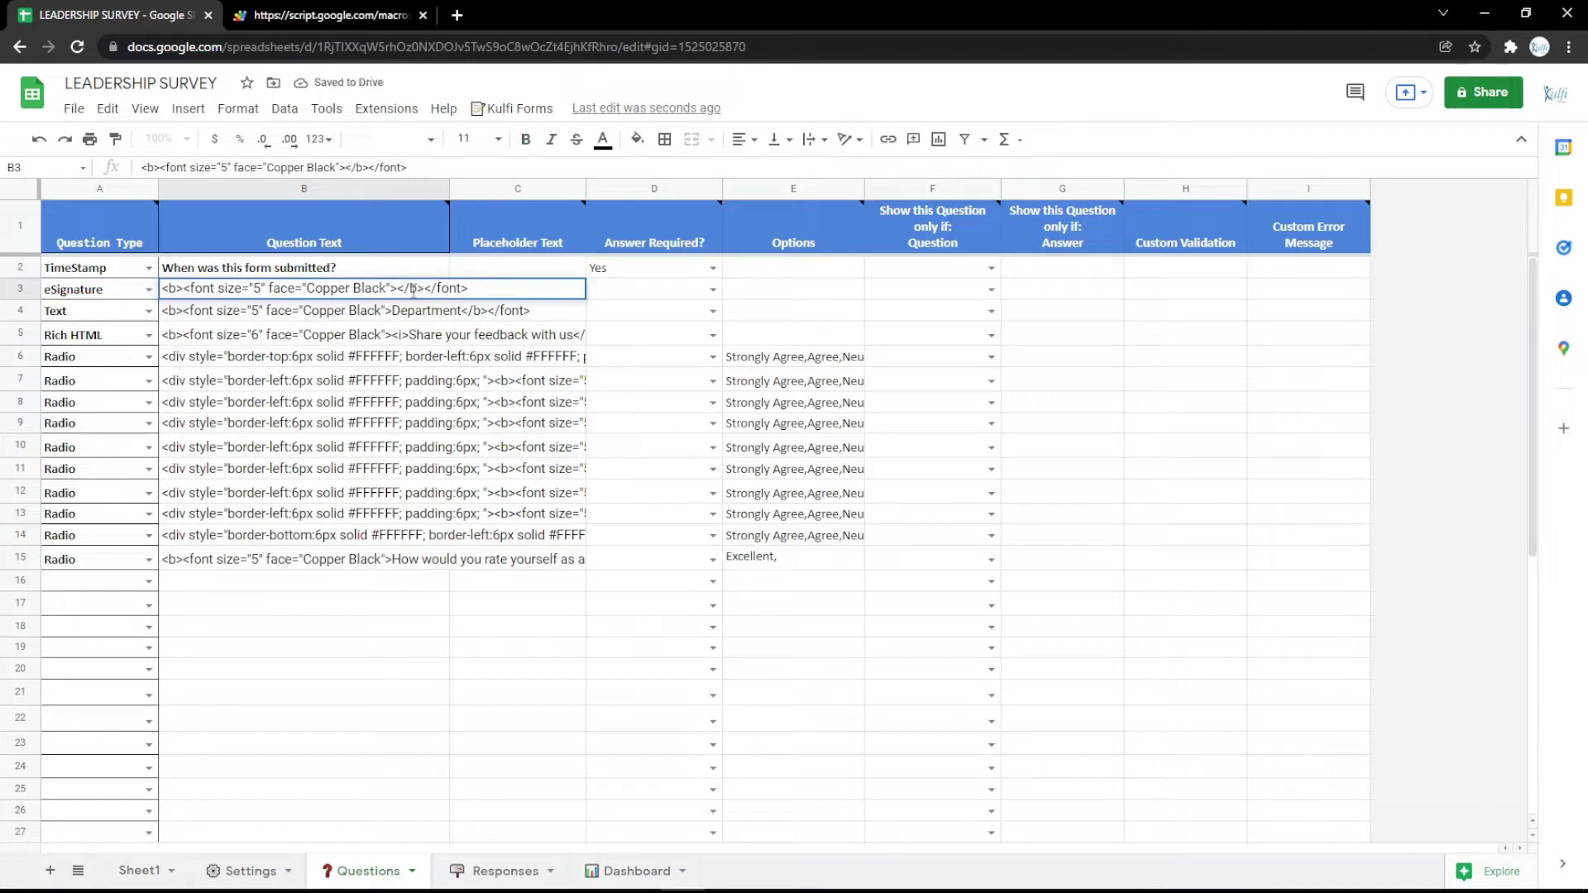
key(Return)
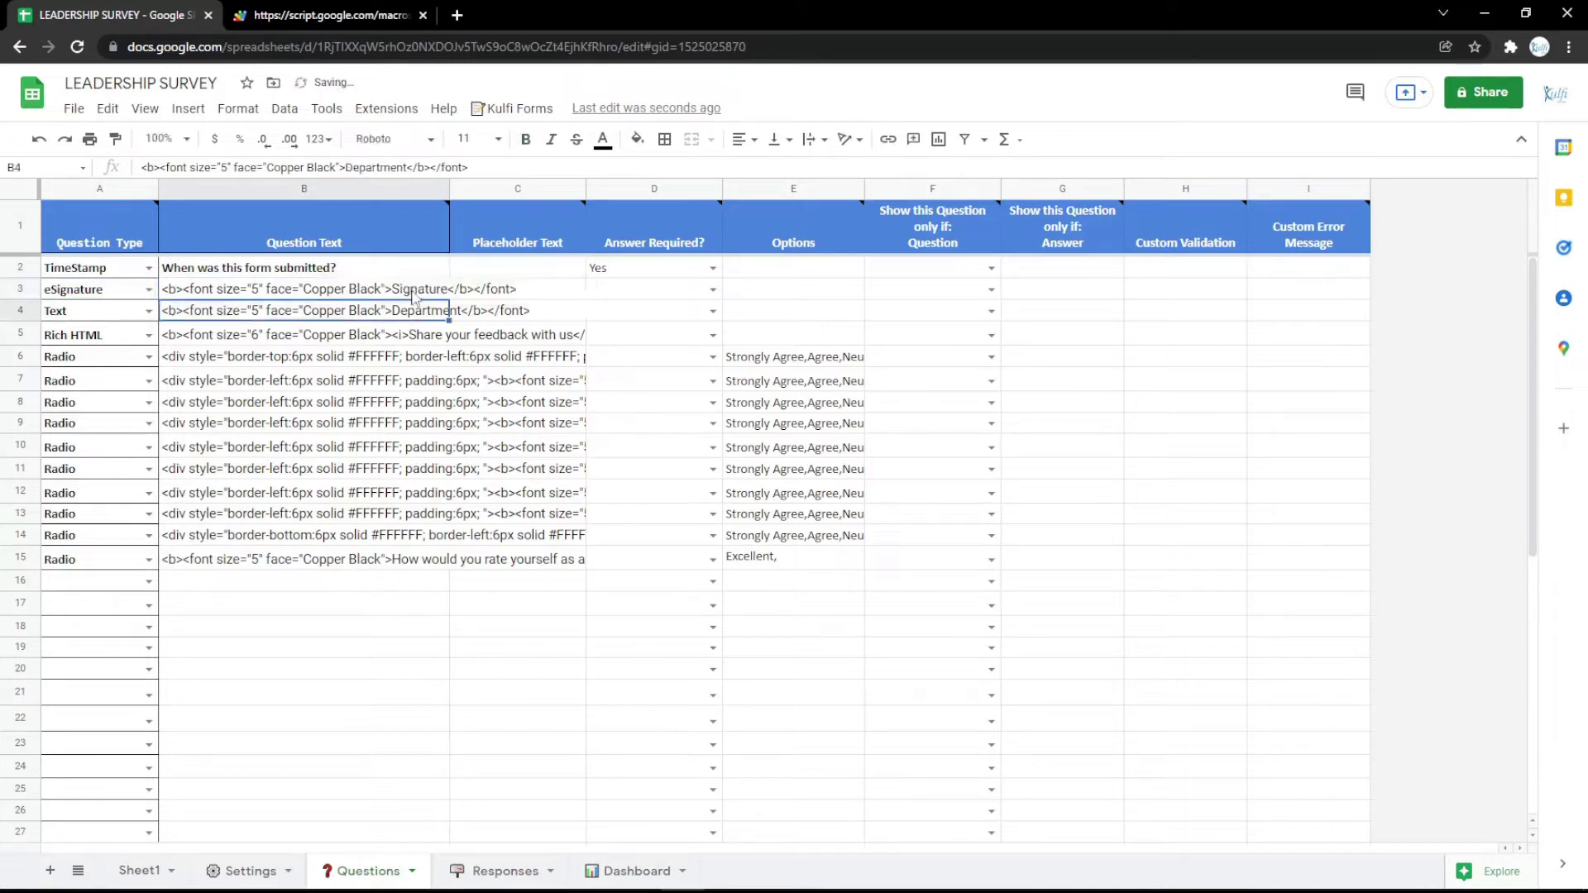
Step: Reload the form, draw a test signature in the pad, then clear it
click(375, 8)
key(F5)
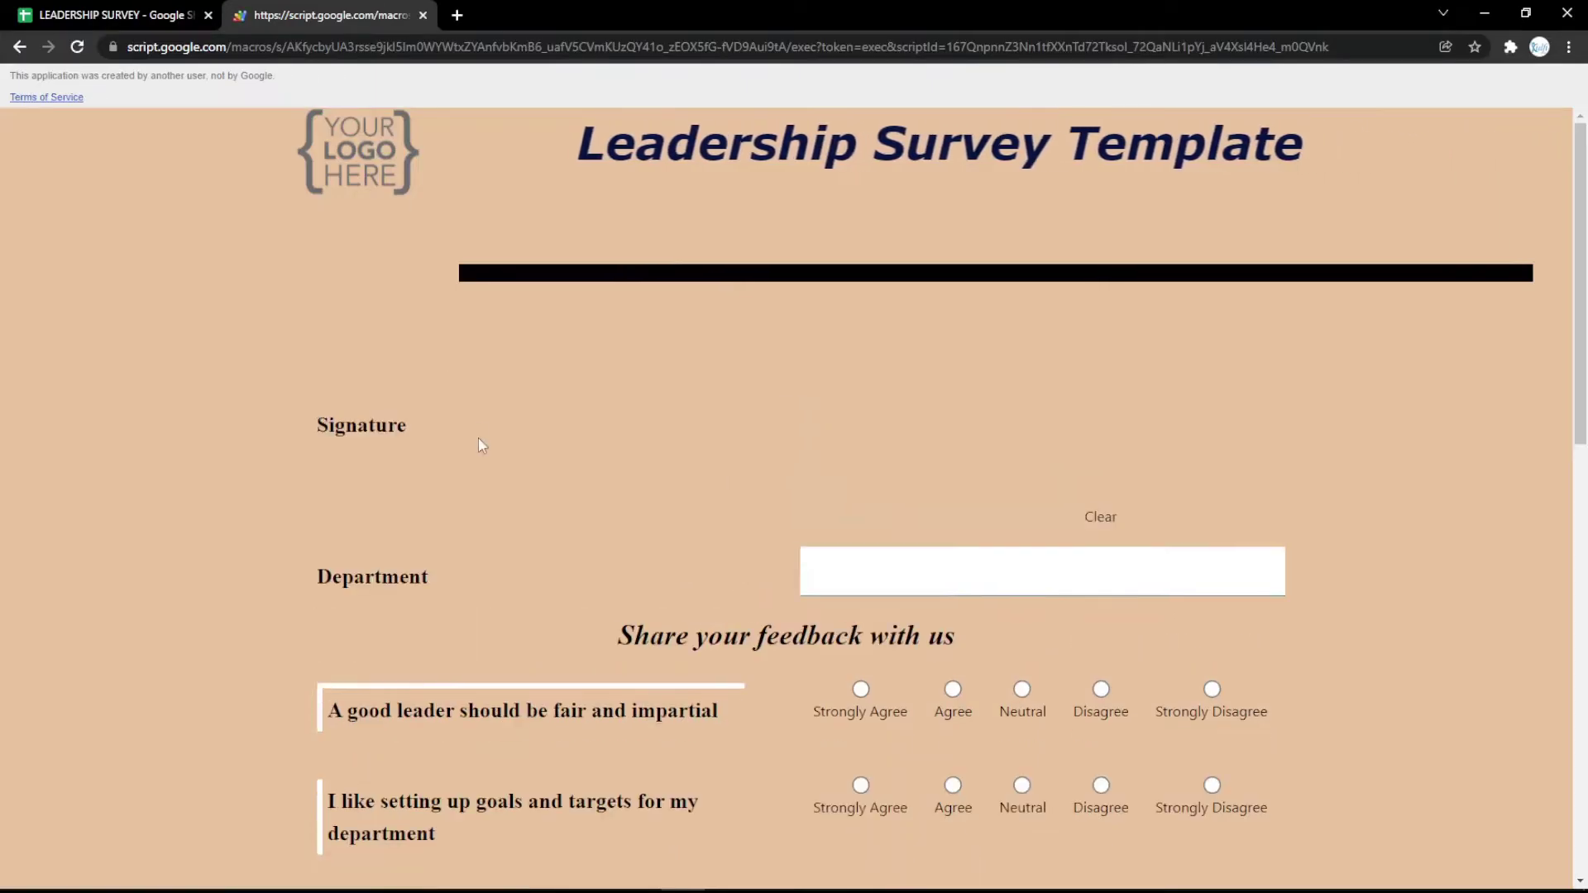
mouse_move(898, 416)
mouse_down()
mouse_move(1015, 470)
mouse_move(986, 460)
mouse_move(1068, 463)
mouse_move(1007, 464)
mouse_up()
click(1097, 515)
click(1106, 521)
click(1088, 520)
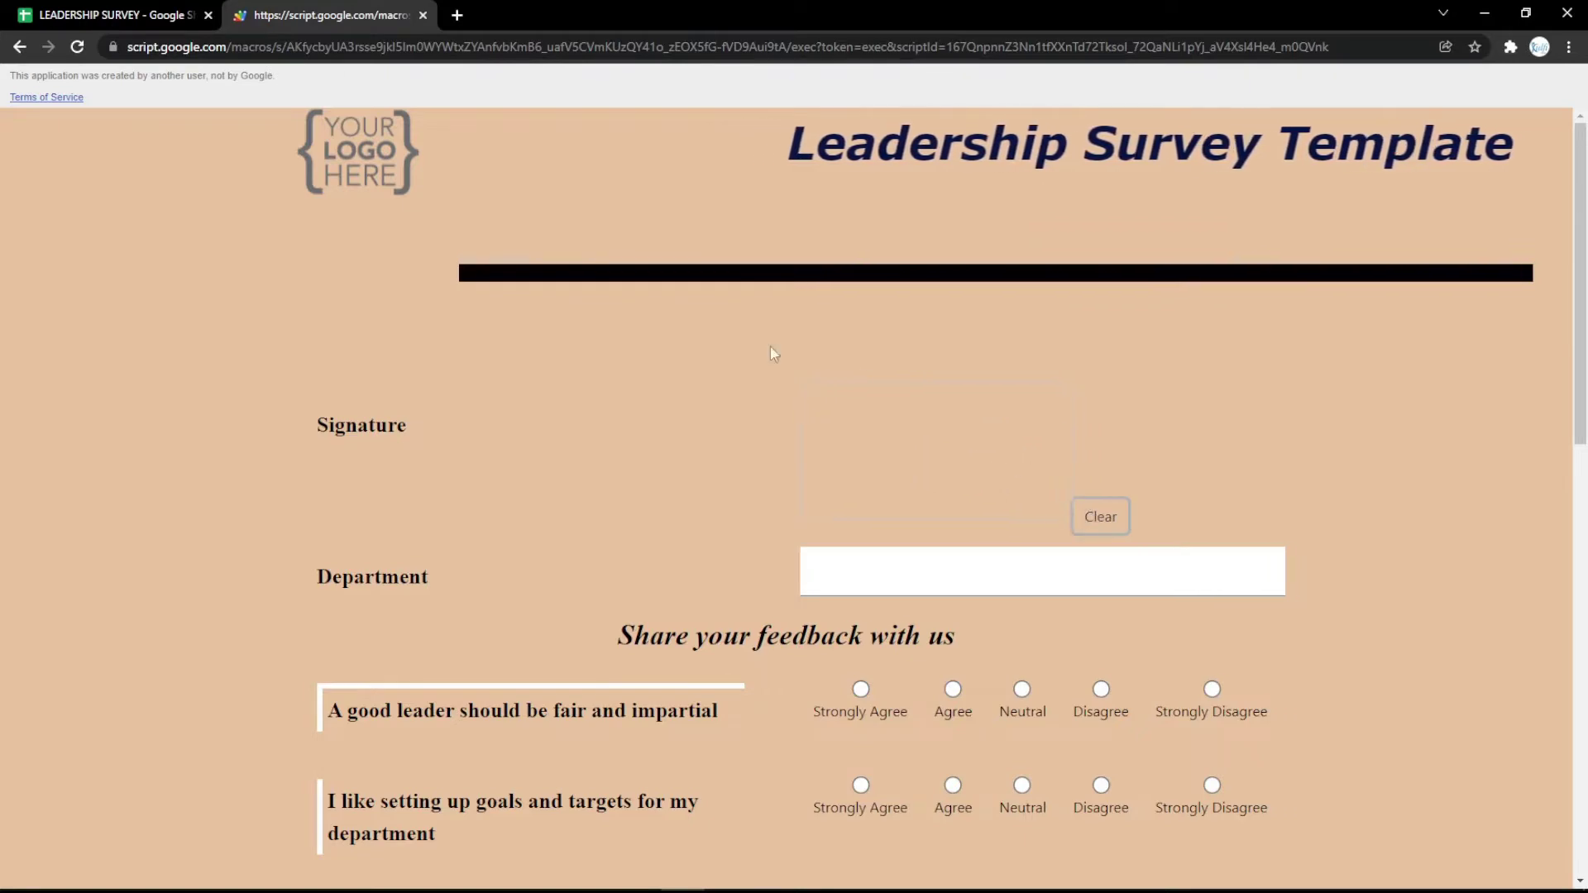
click(116, 15)
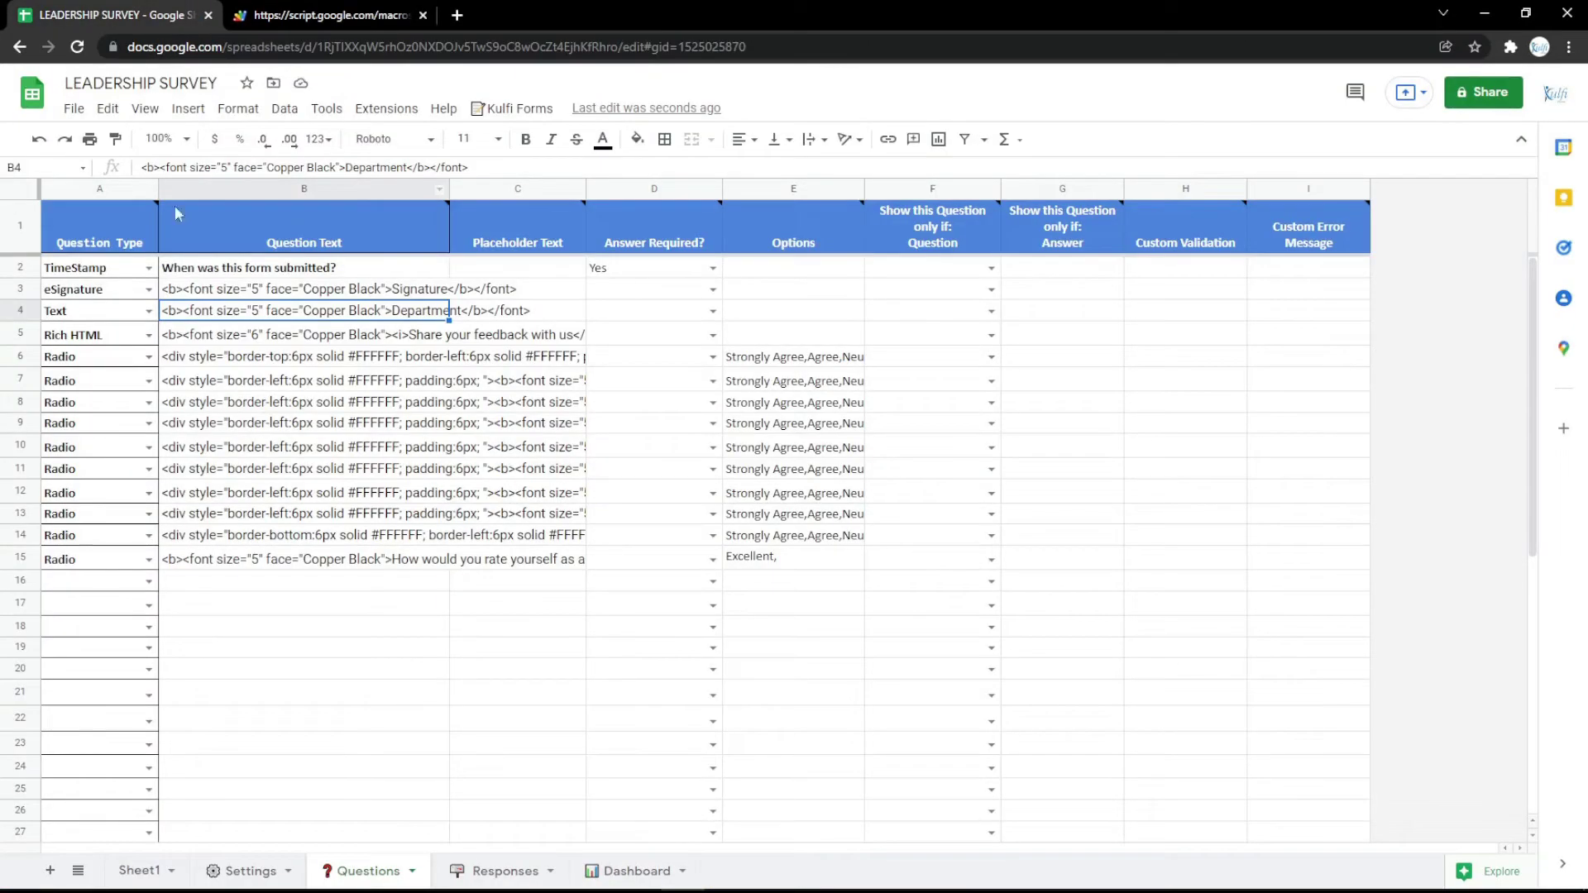
Step: Switch question 3 to Rich HTML and open Google Maps in a new tab
click(149, 289)
click(77, 593)
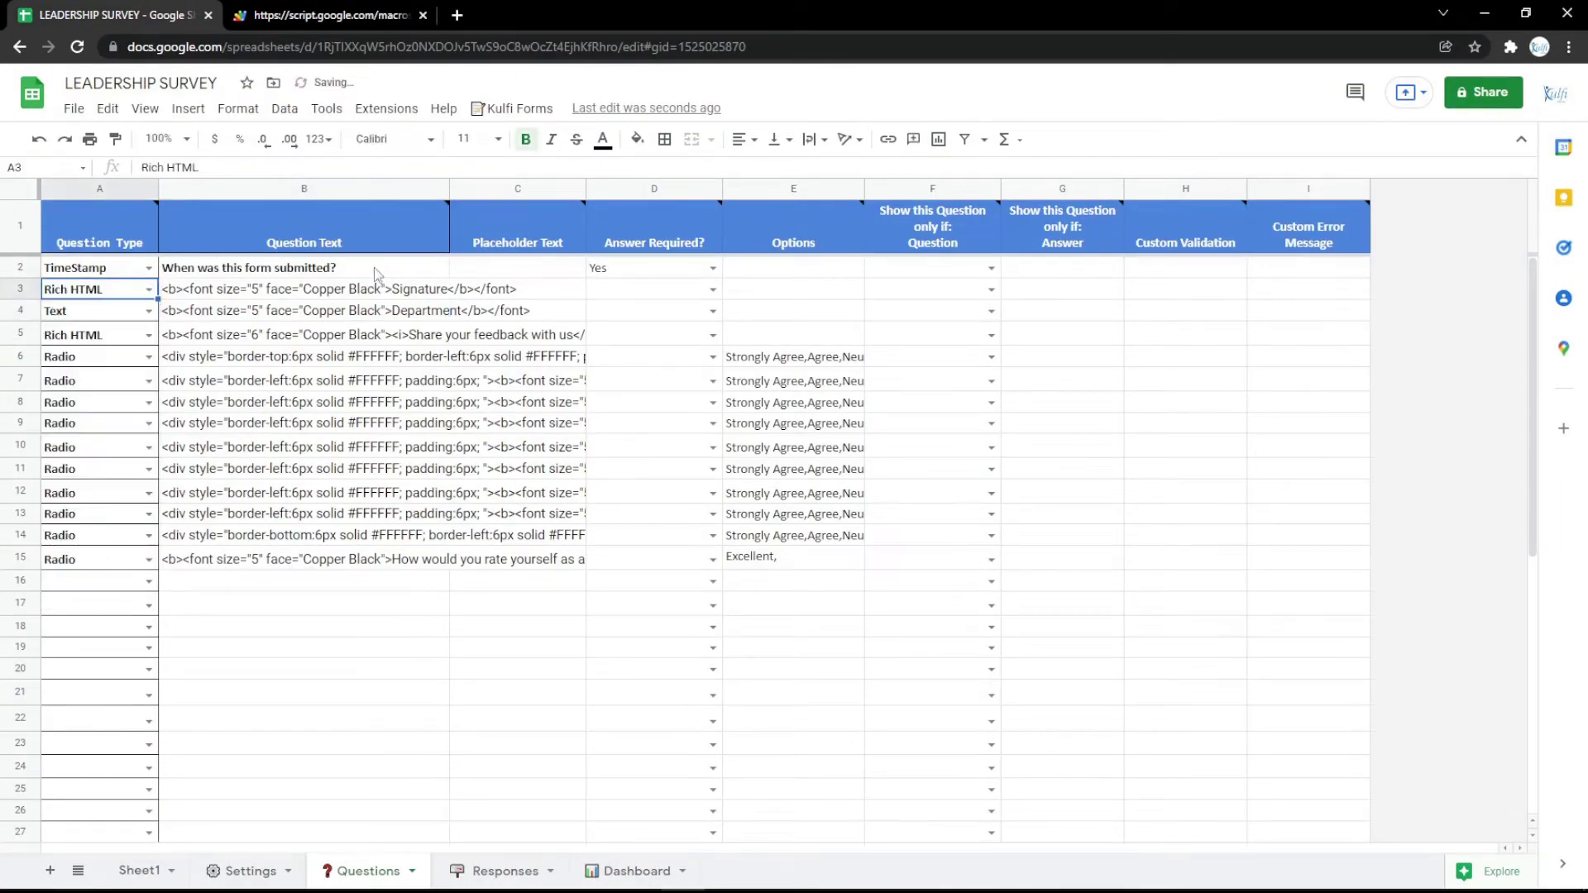
double_click(411, 288)
key(Return)
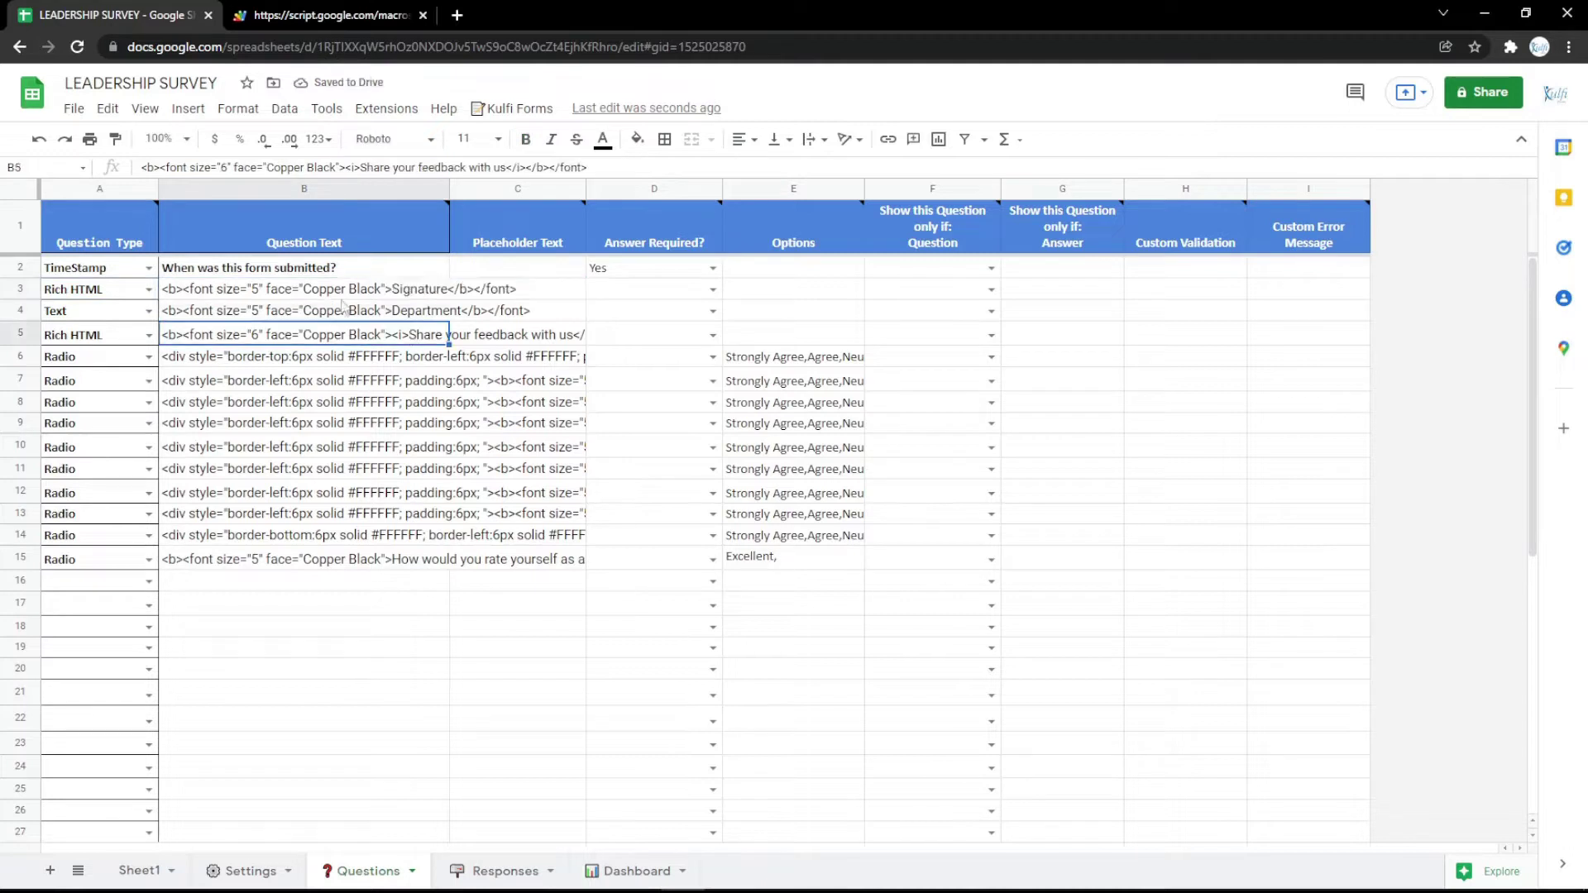
key(Up)
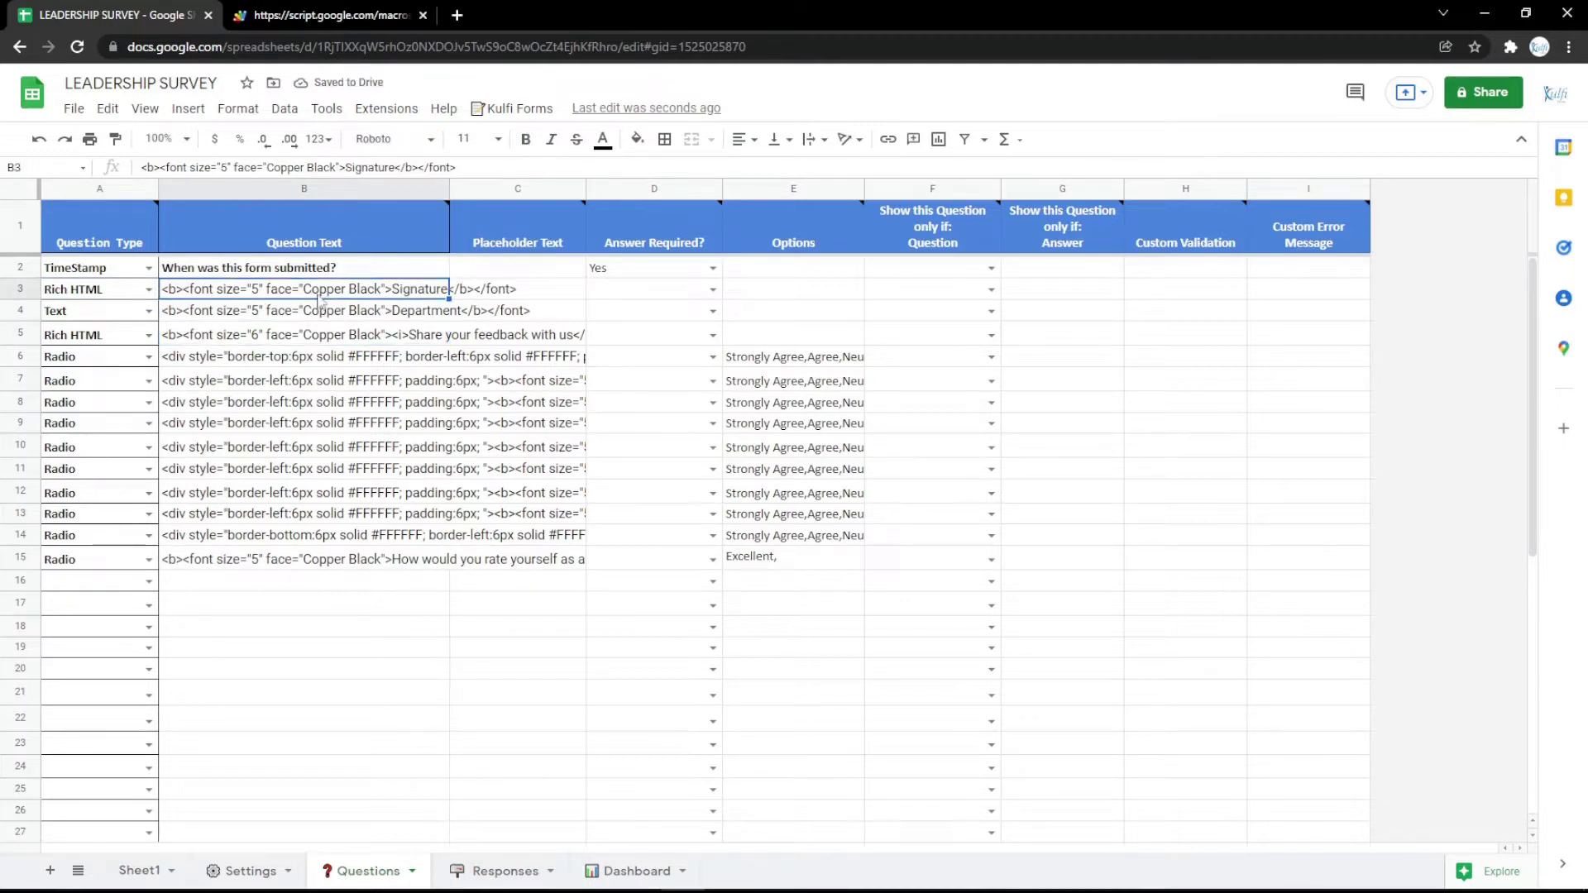
click(458, 15)
click(137, 78)
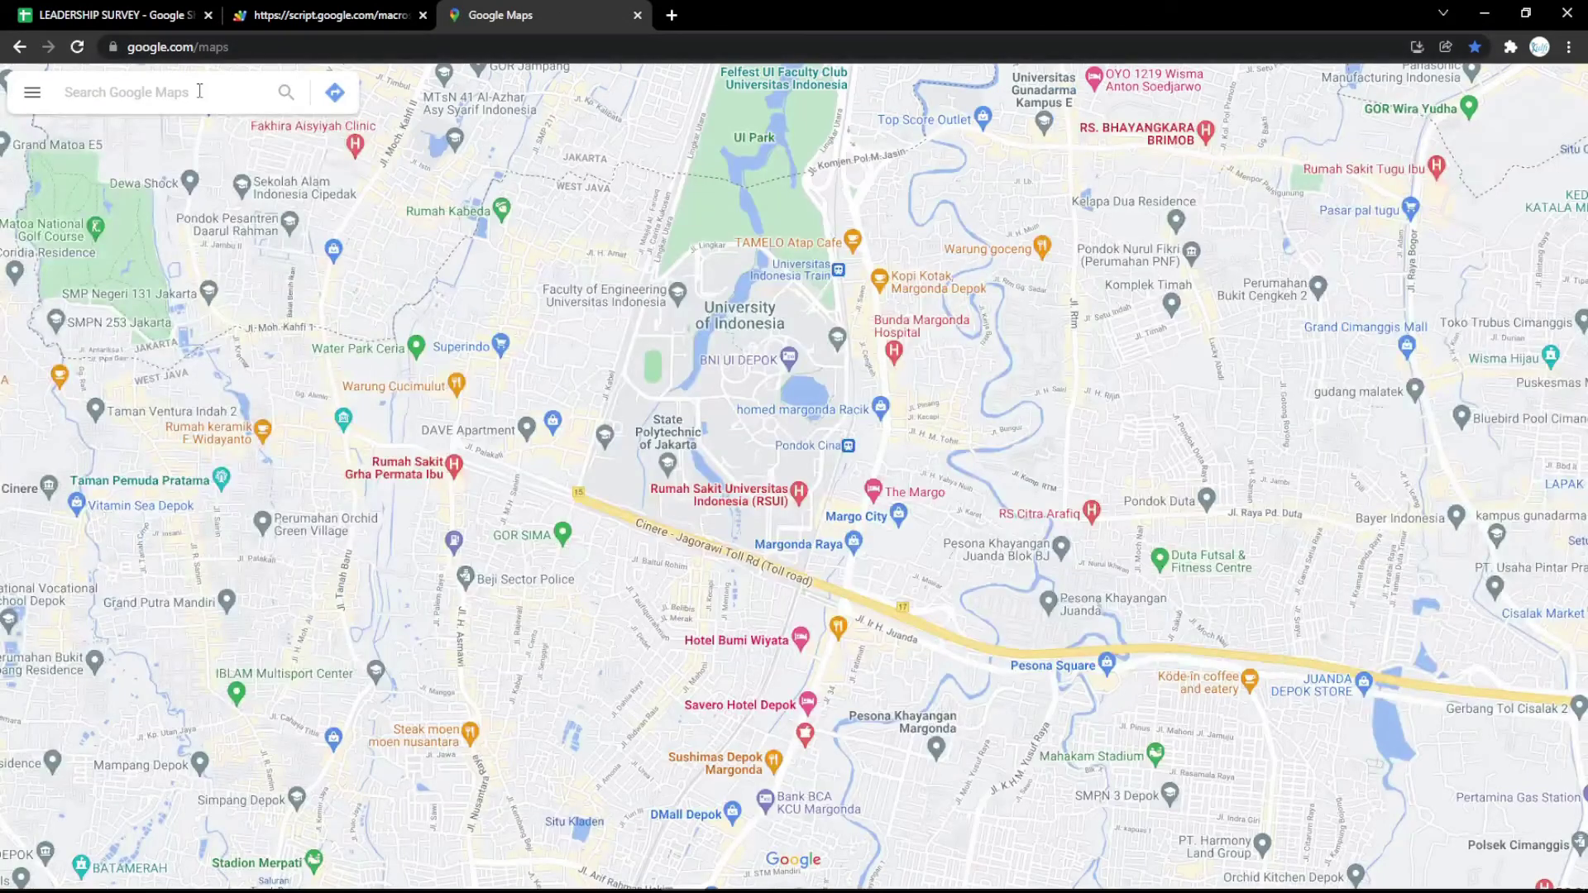
Step: Find Google Indonesia on Google Maps and copy its embed-map HTML
click(200, 91)
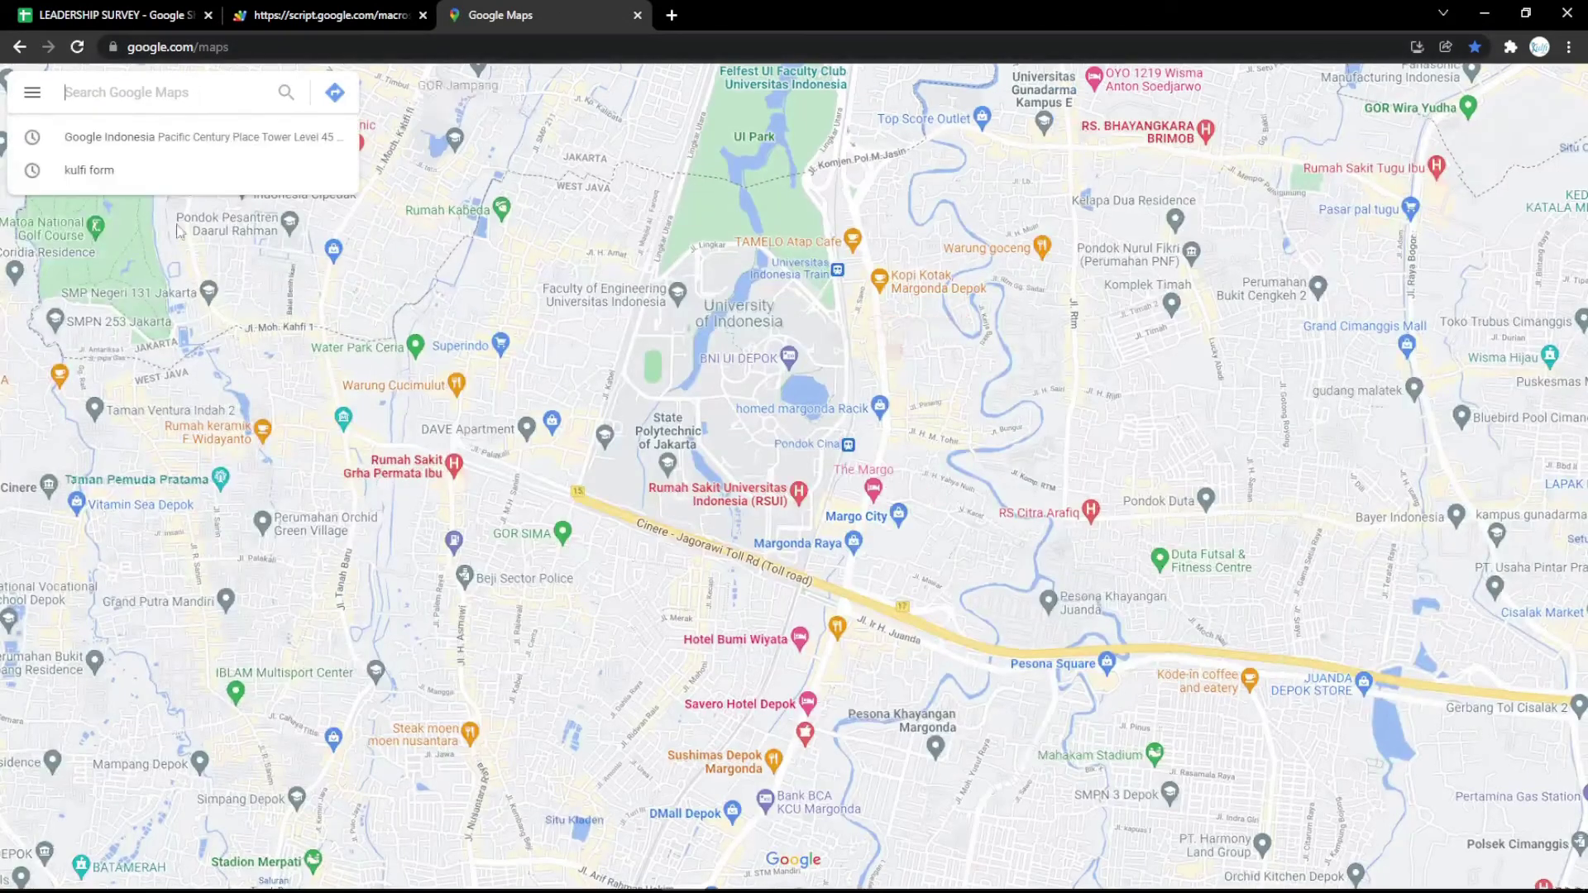
click(112, 136)
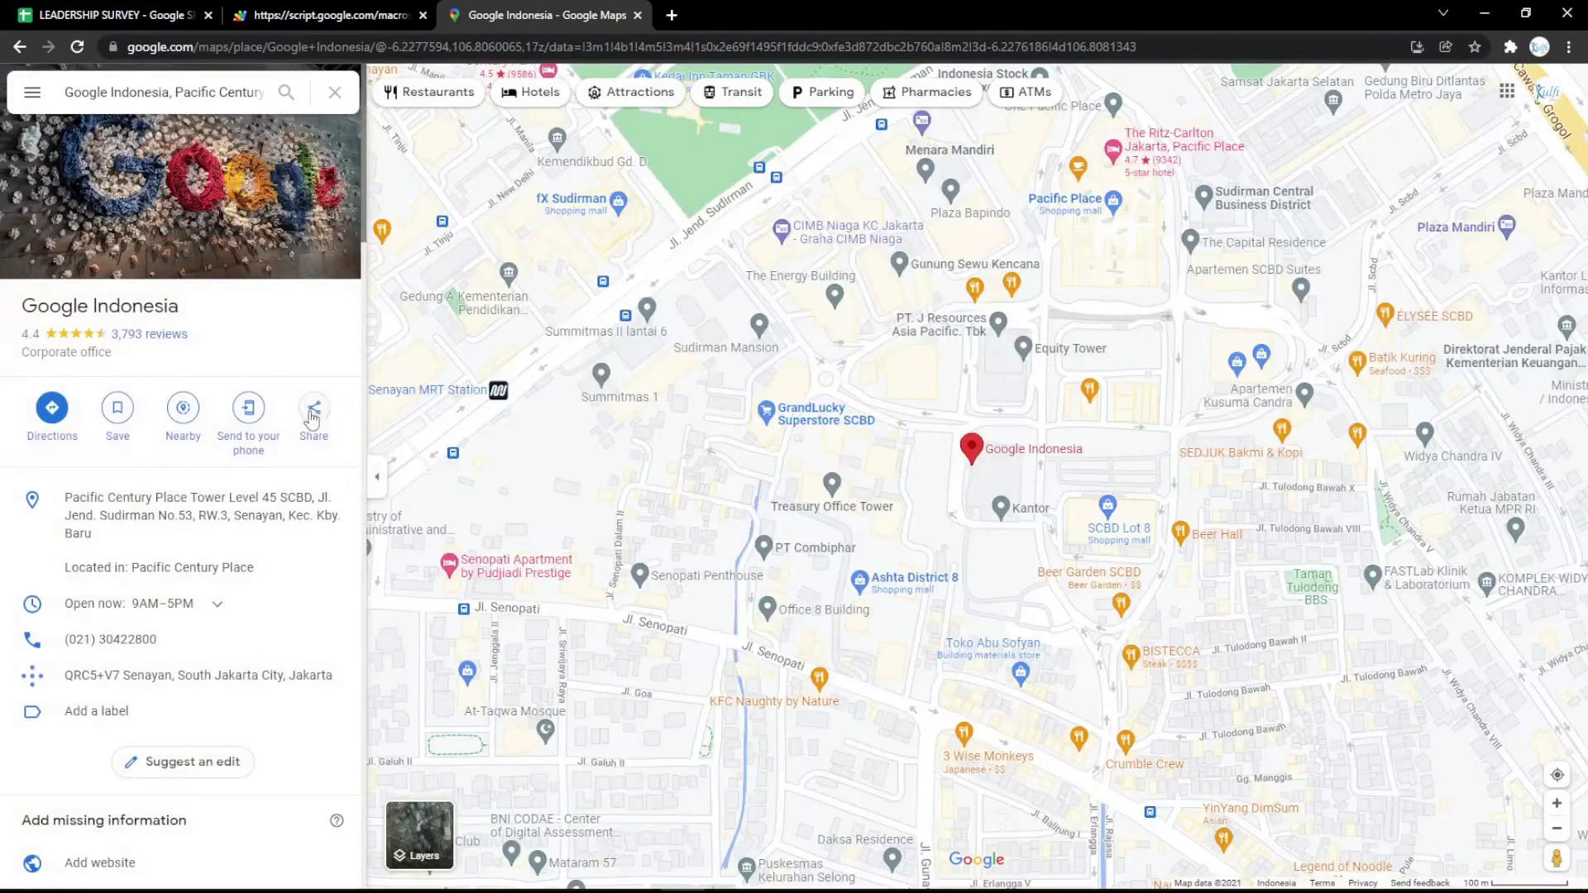
click(312, 410)
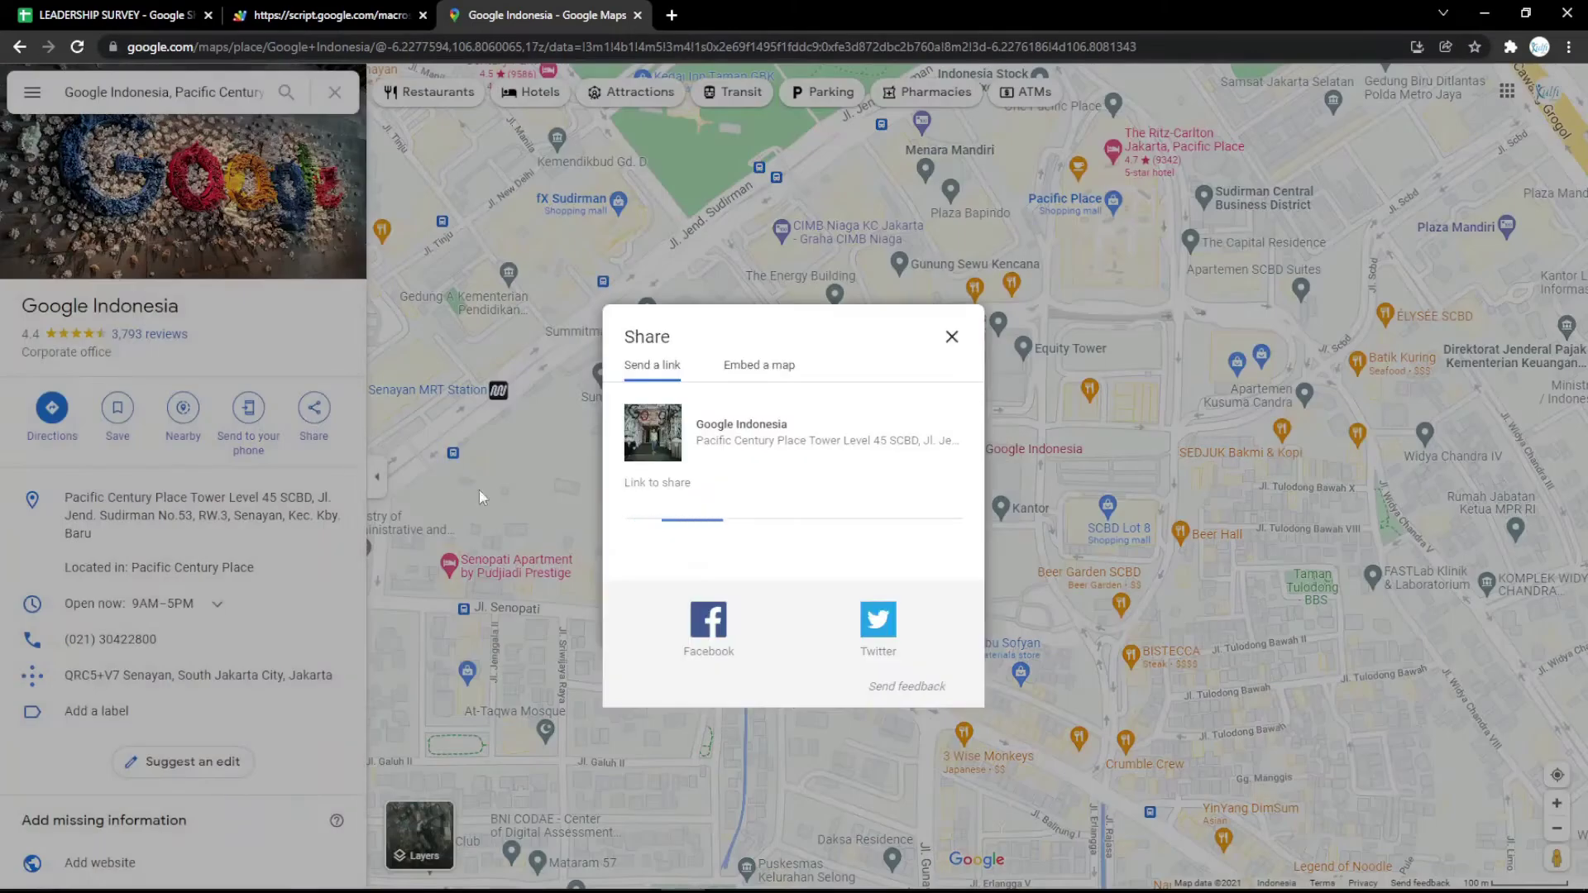
click(755, 359)
click(1031, 288)
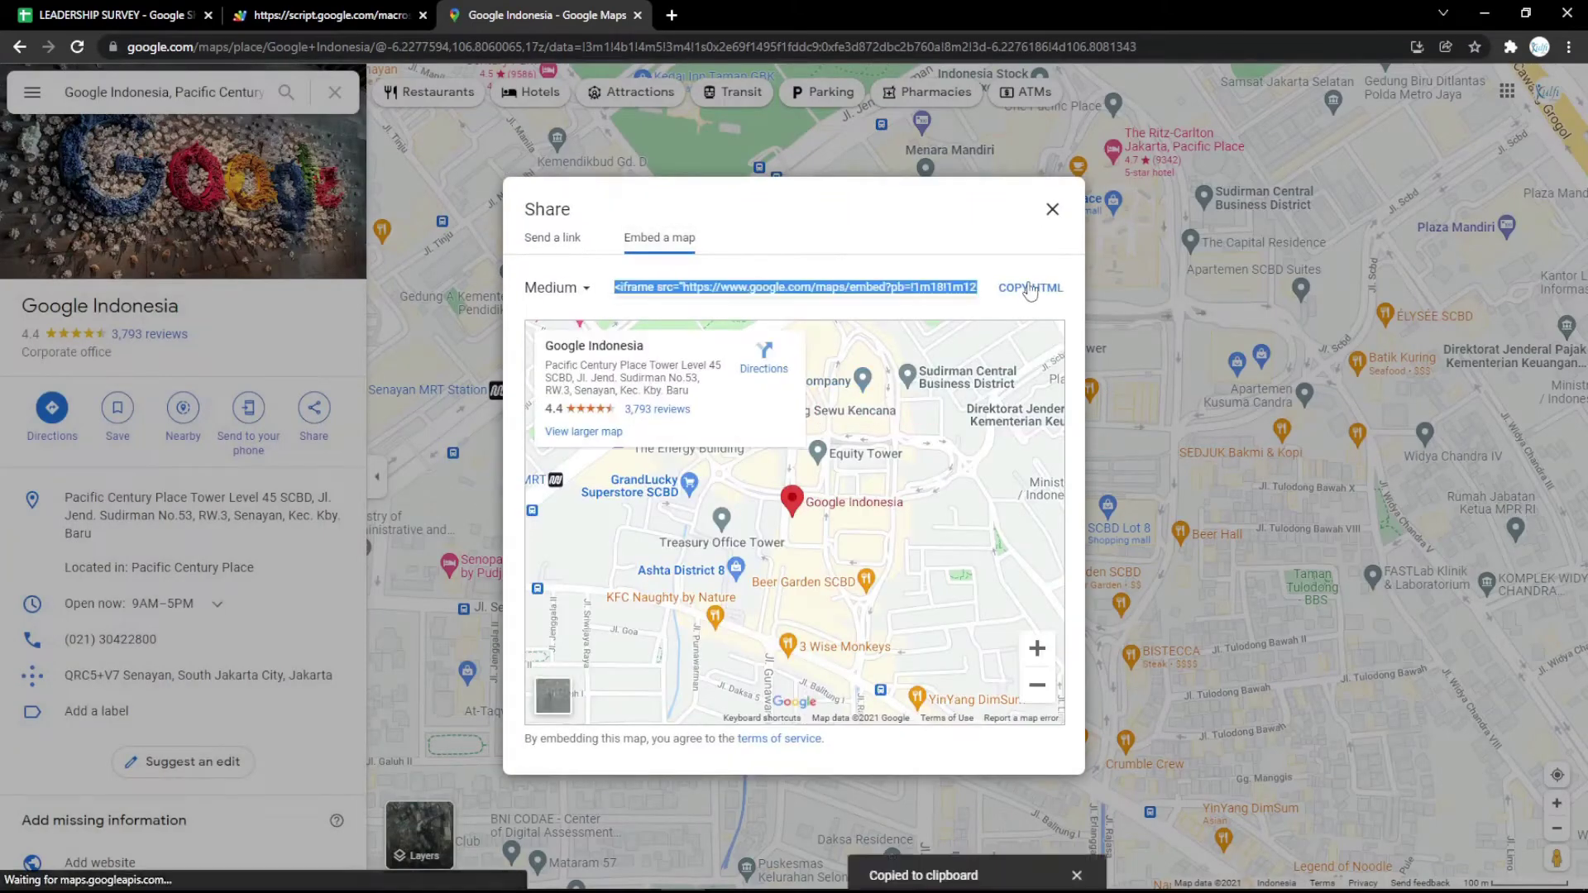
click(133, 12)
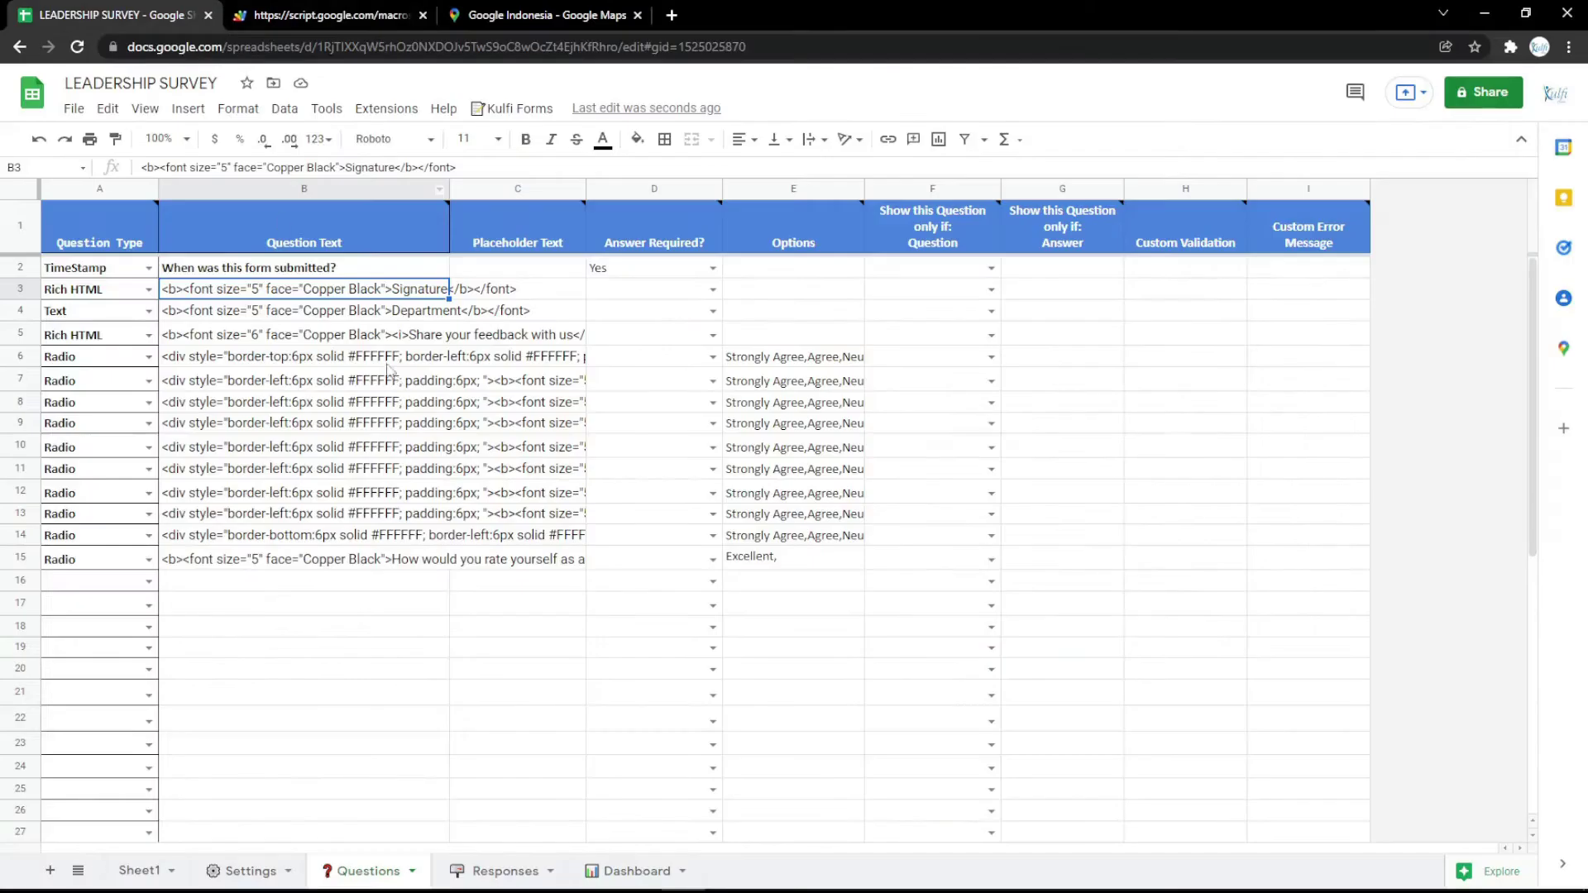
Step: Paste the map iframe into B3 and preview the embedded map on the form
key(ctrl+v)
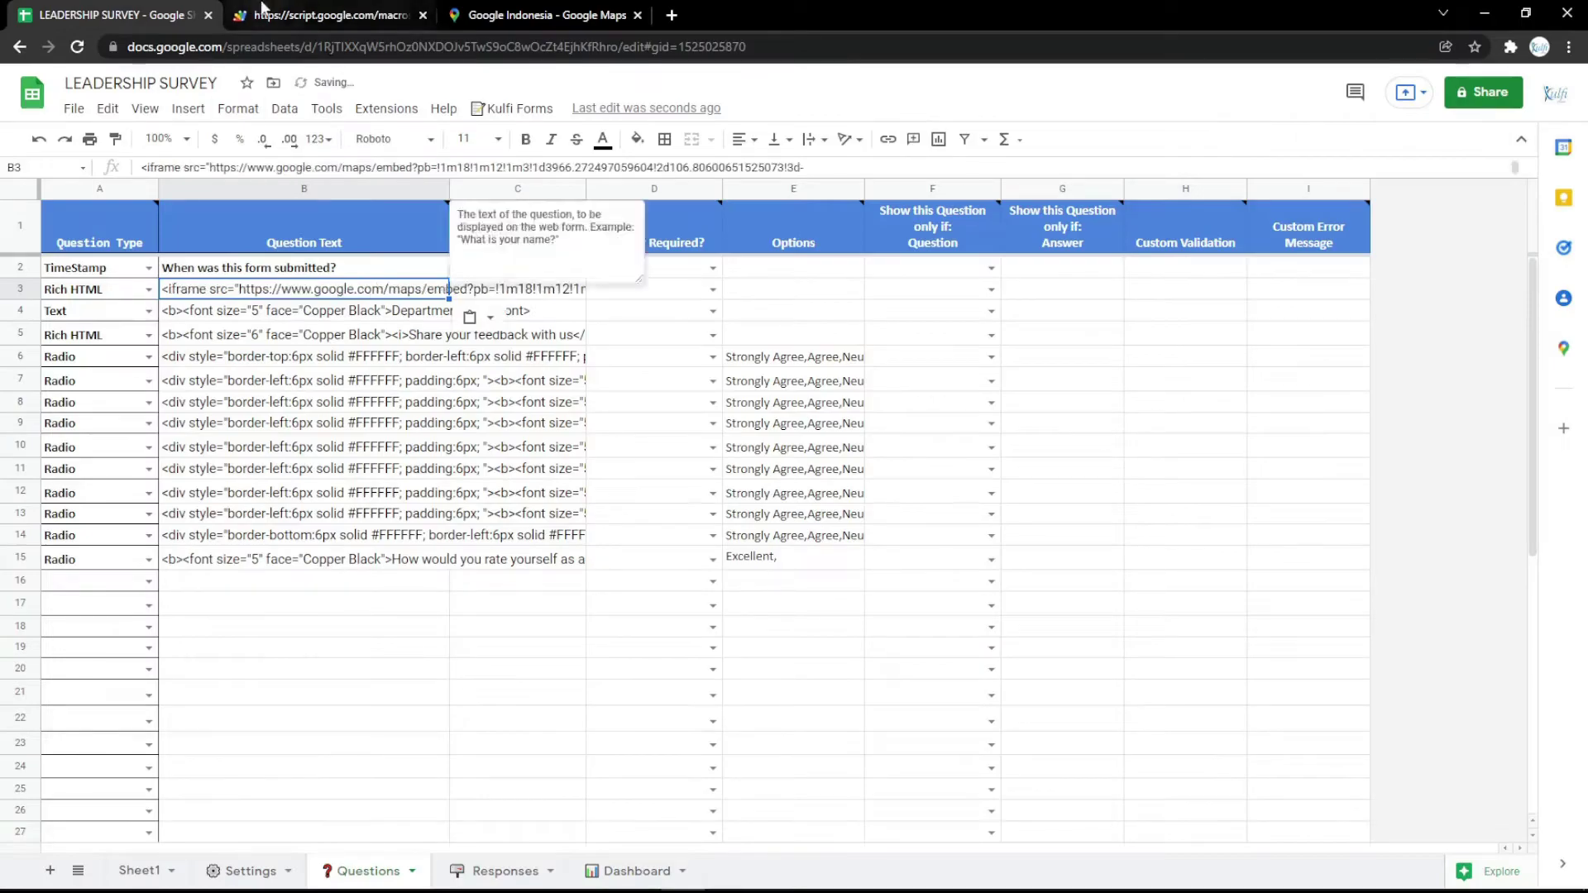
click(331, 15)
key(F5)
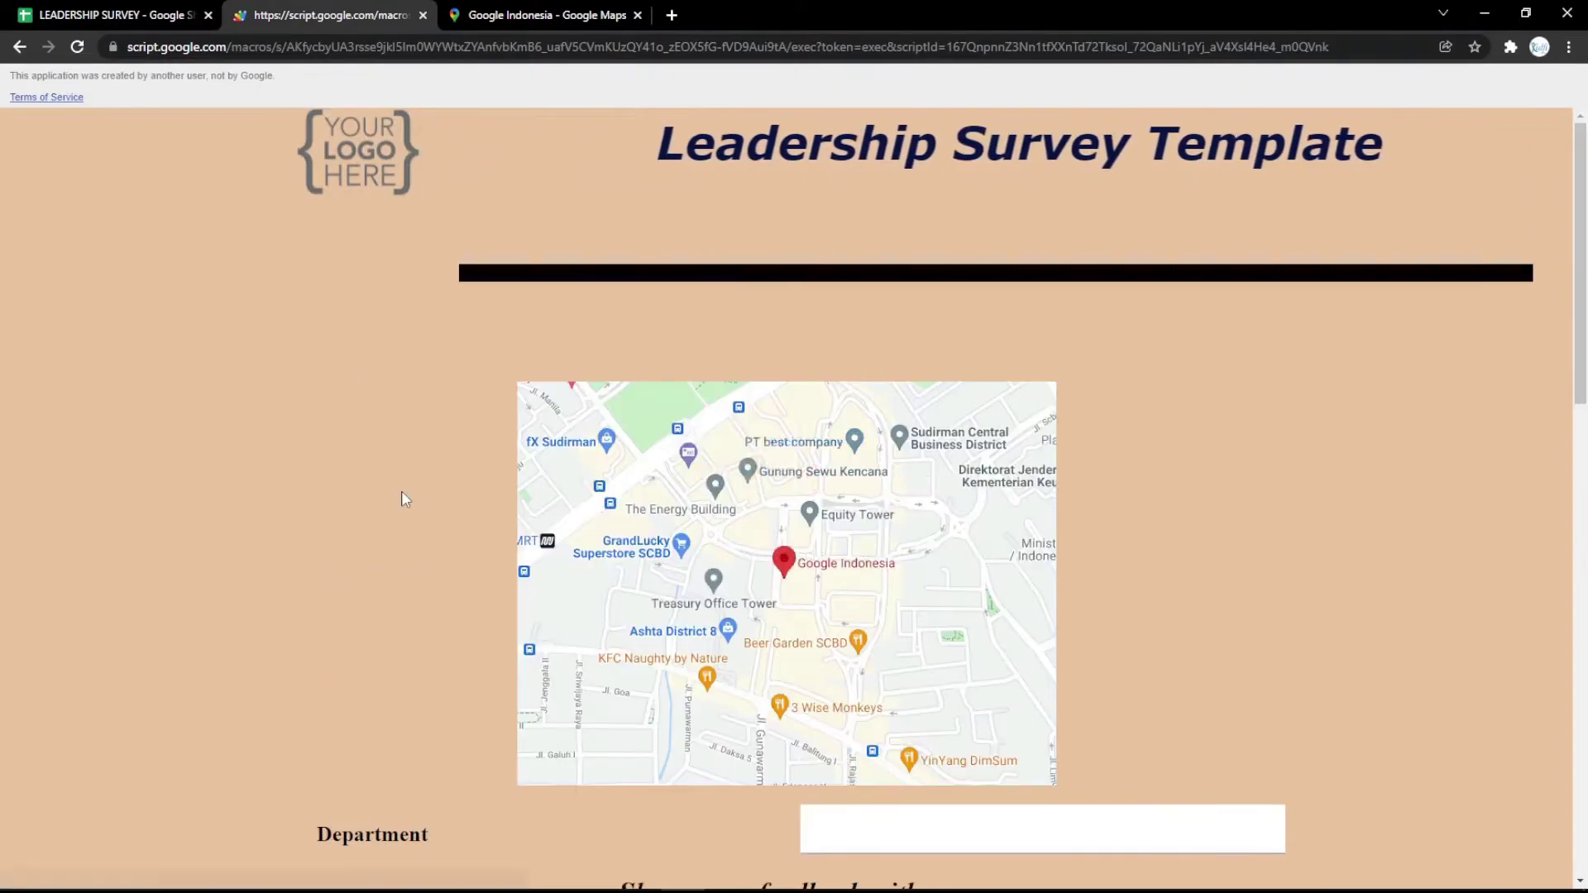
click(147, 9)
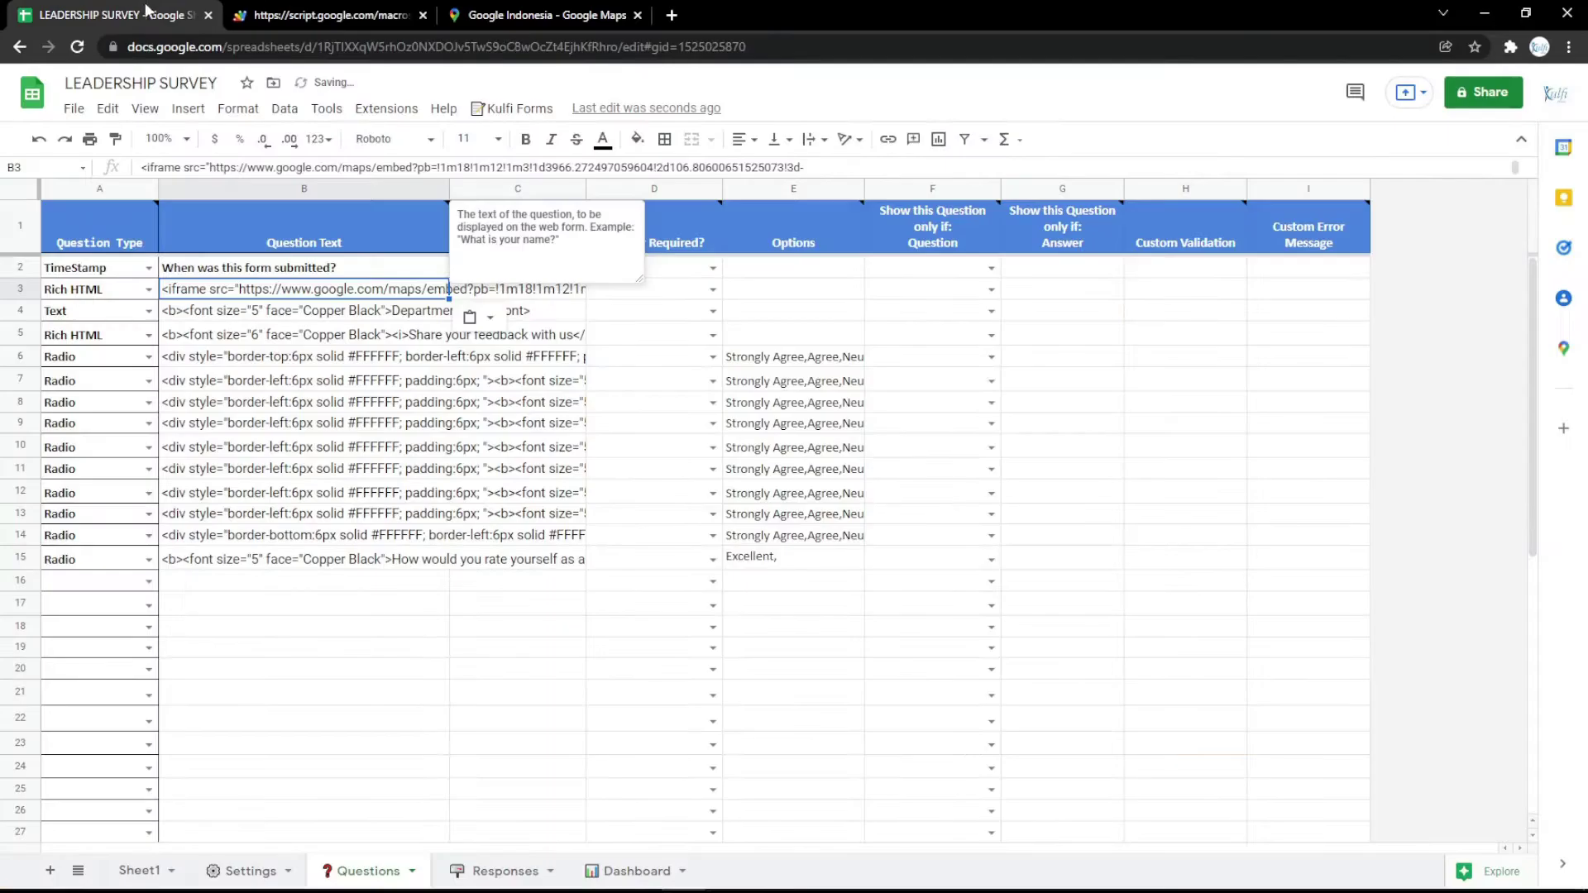
Step: Delete the map embed row, recheck the form, and go to the Settings sheet
click(20, 267)
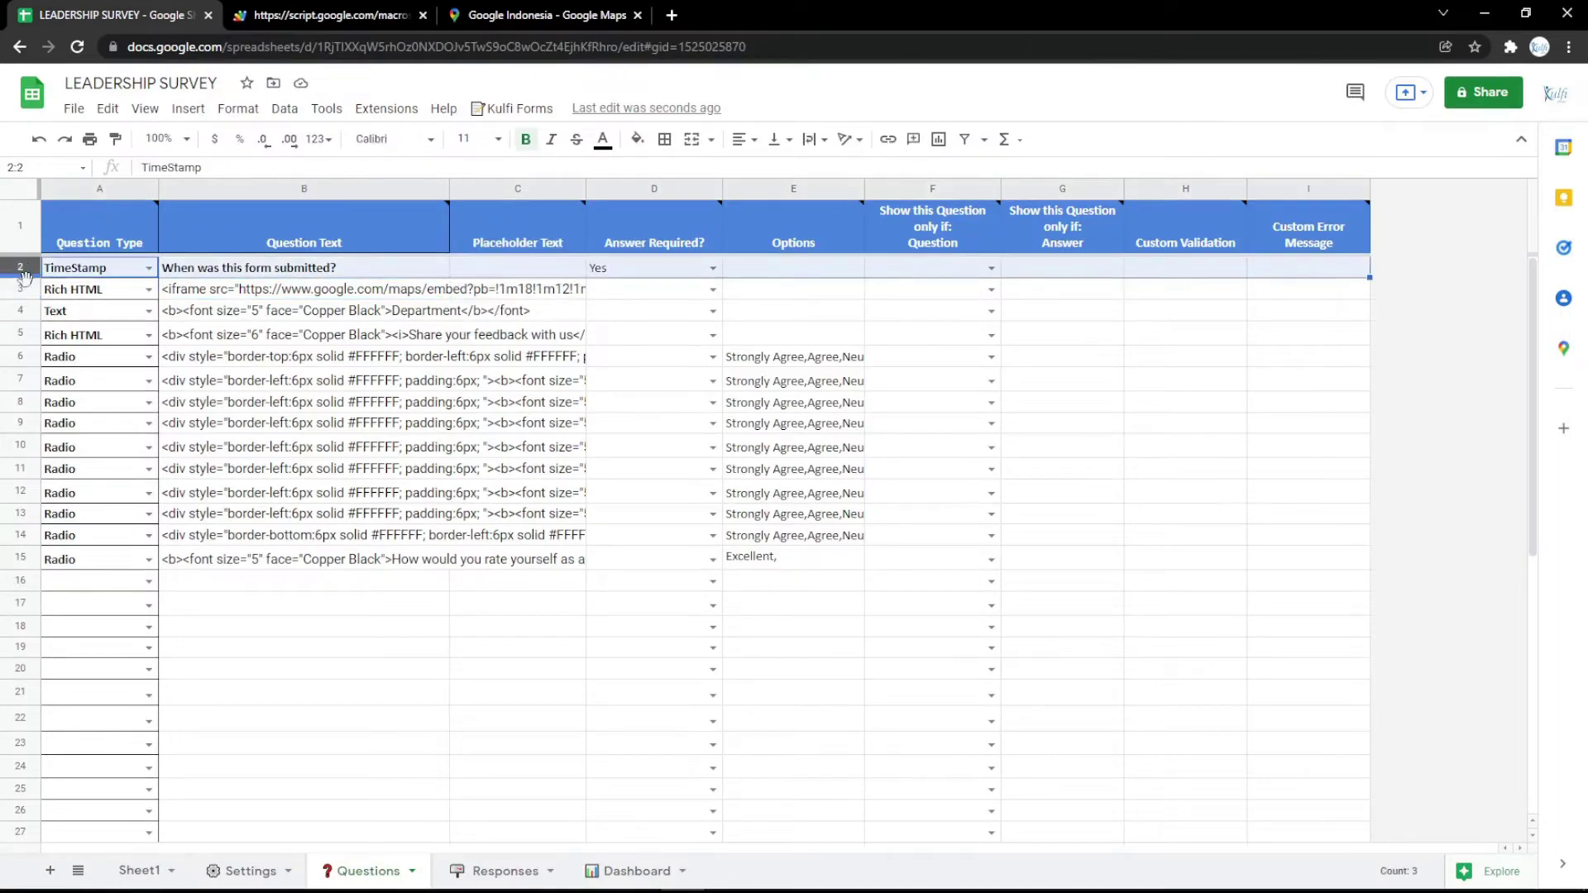
click(20, 289)
right_click(25, 288)
click(92, 489)
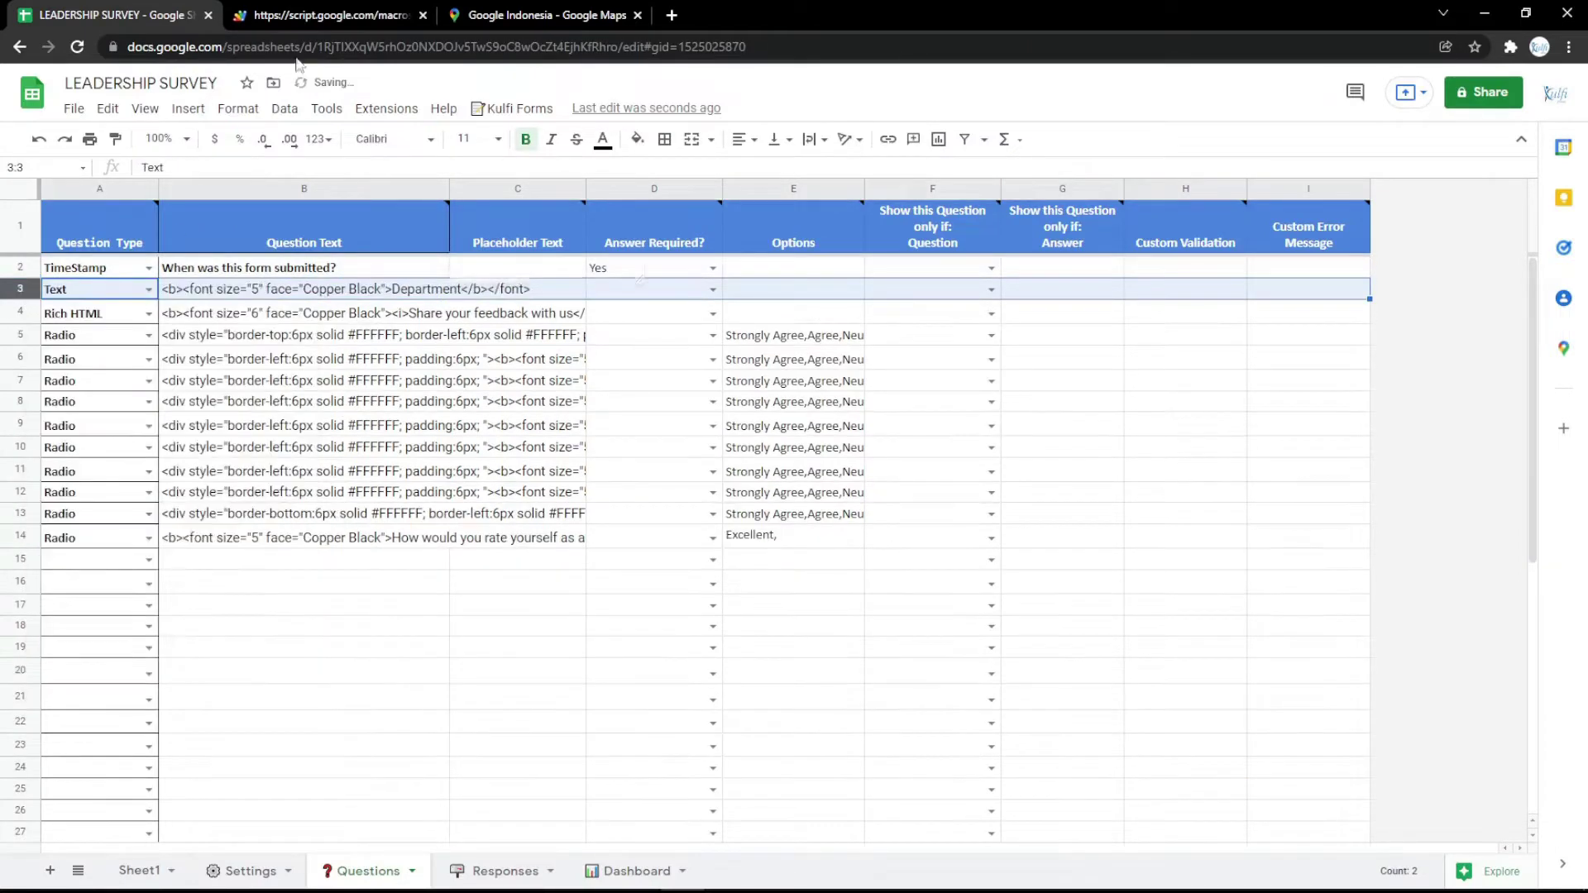
click(331, 15)
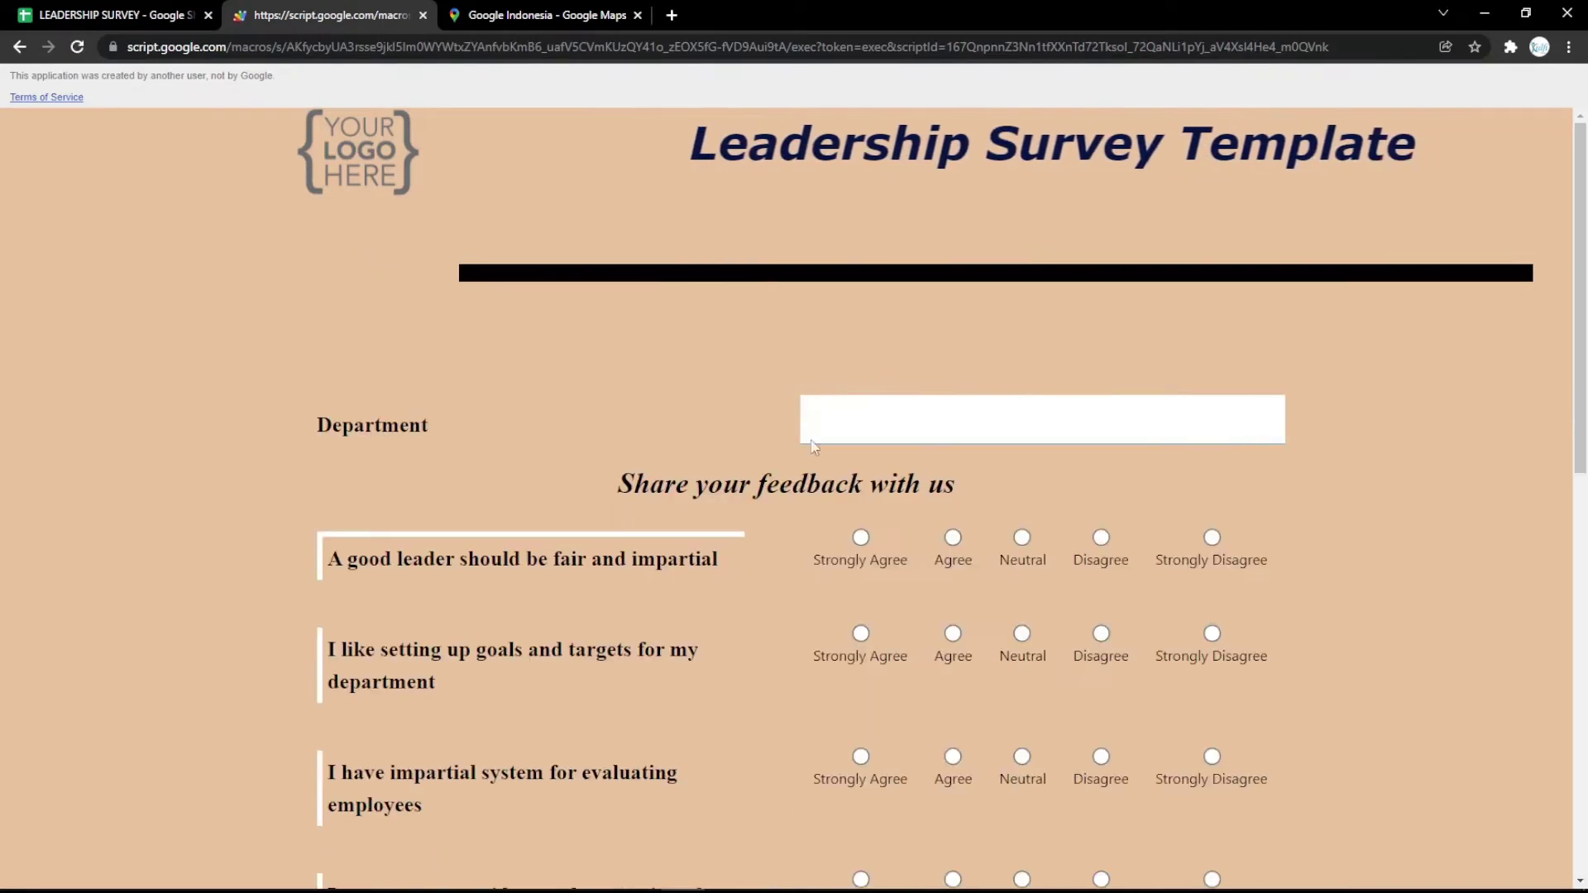
click(48, 8)
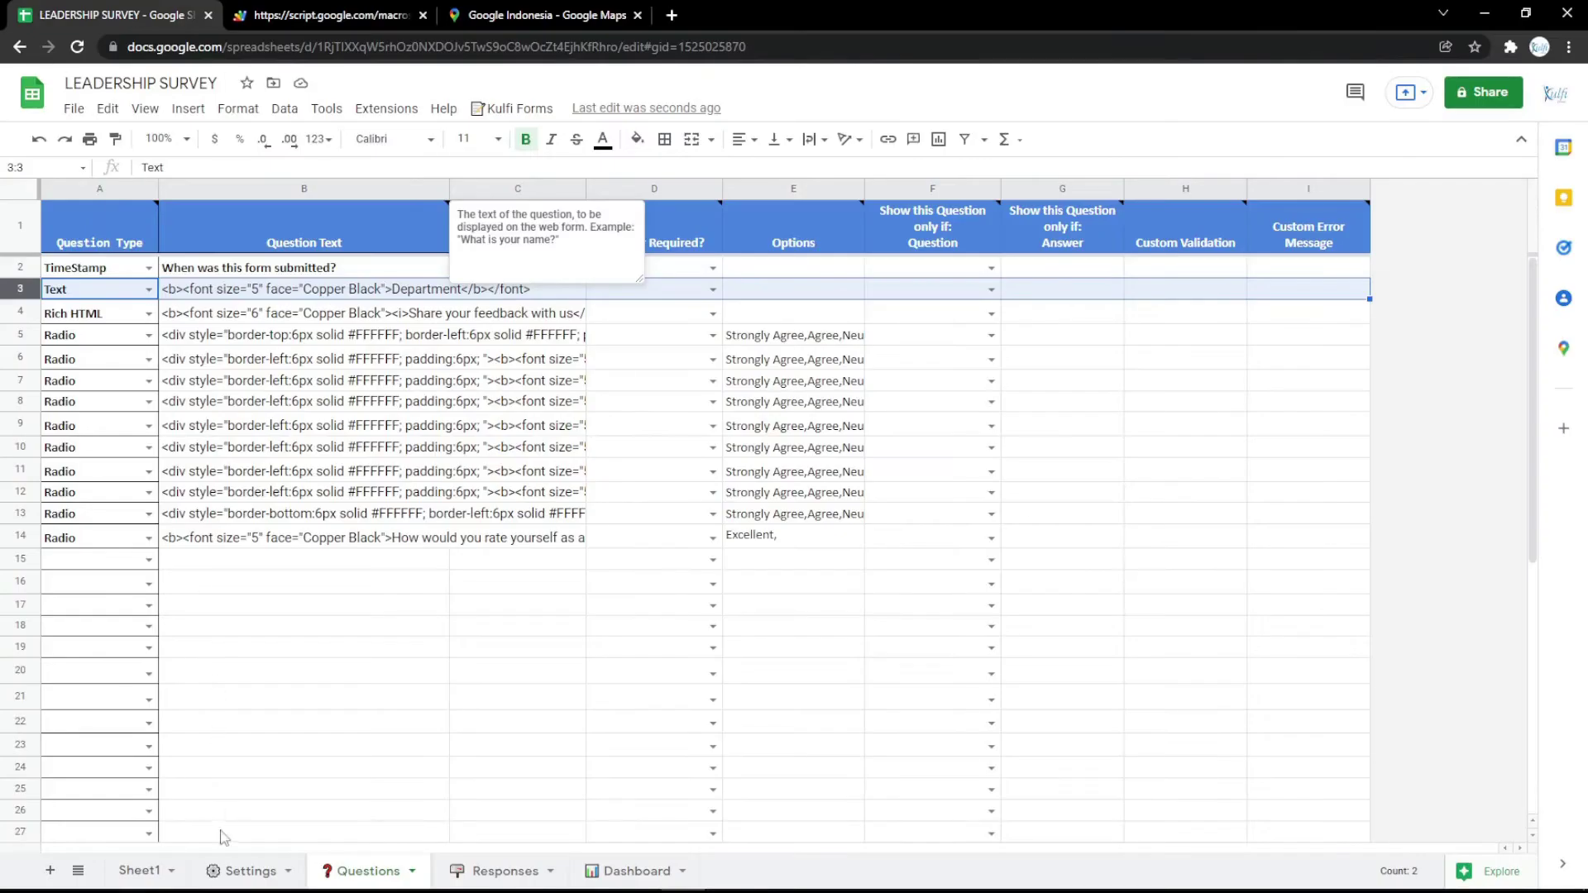
click(247, 871)
Step: Fill the Body Background Color setting pink and reload the form to check it
click(465, 434)
click(637, 139)
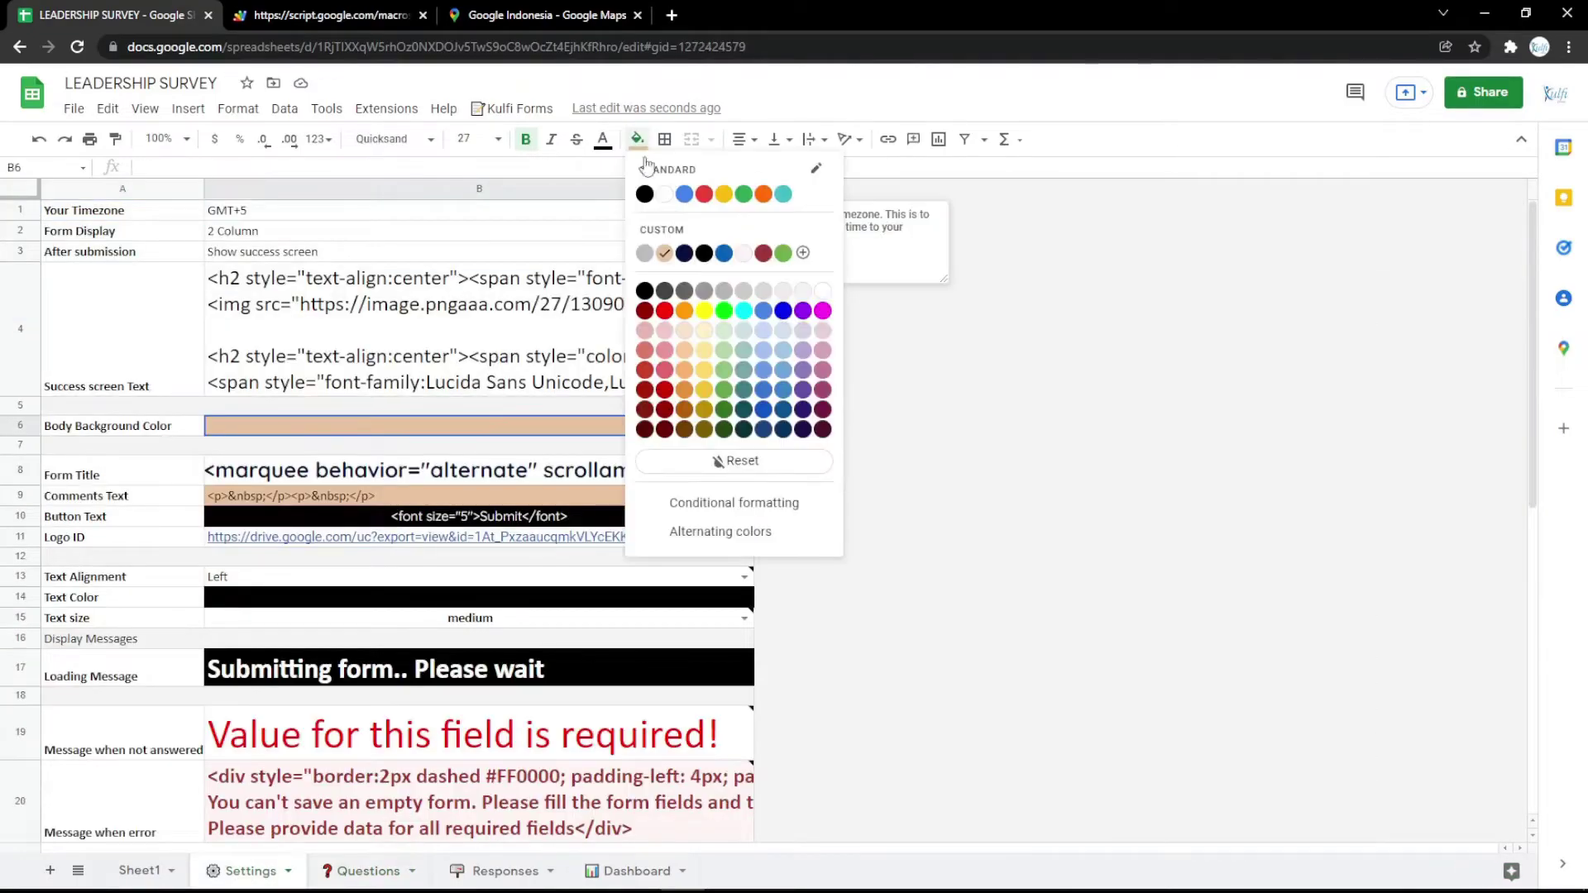
click(330, 15)
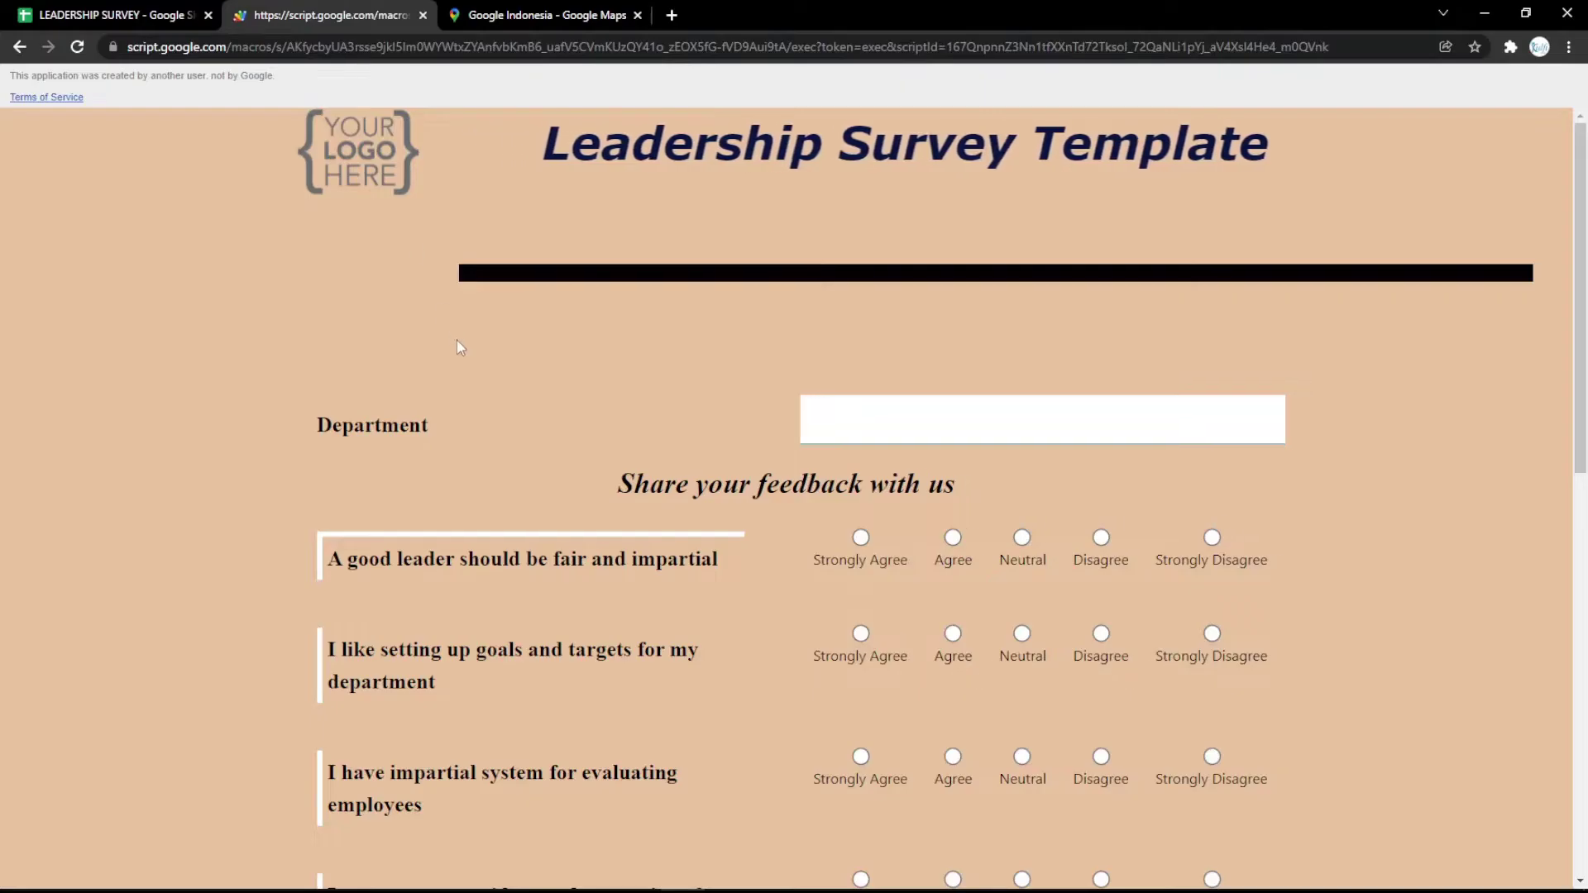
key(F5)
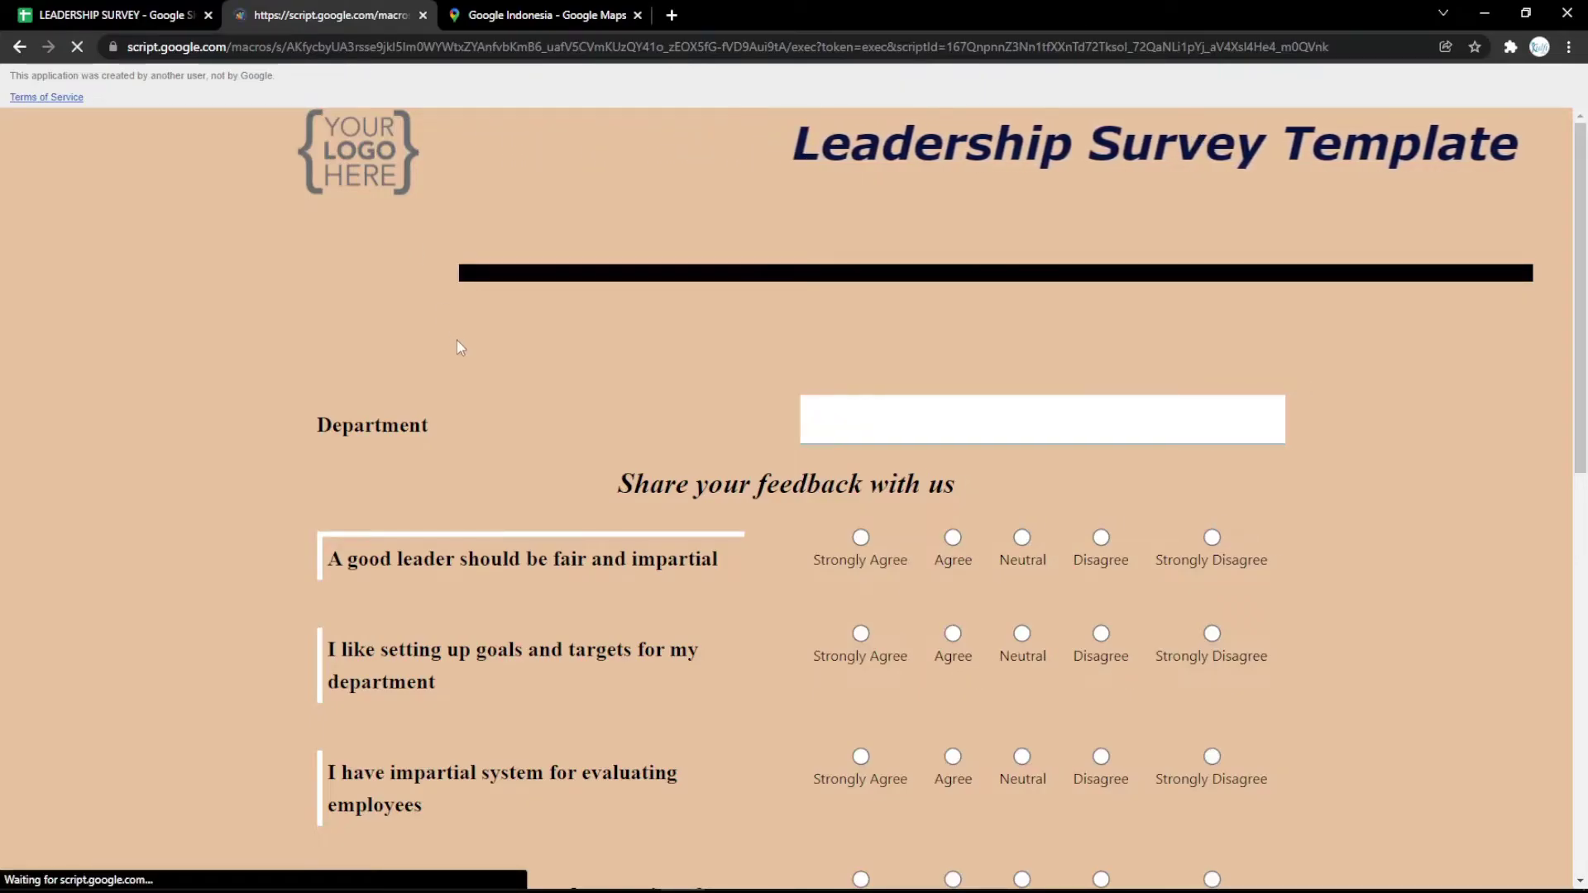
scroll(479, 369, down, 15)
scroll(478, 384, up, 15)
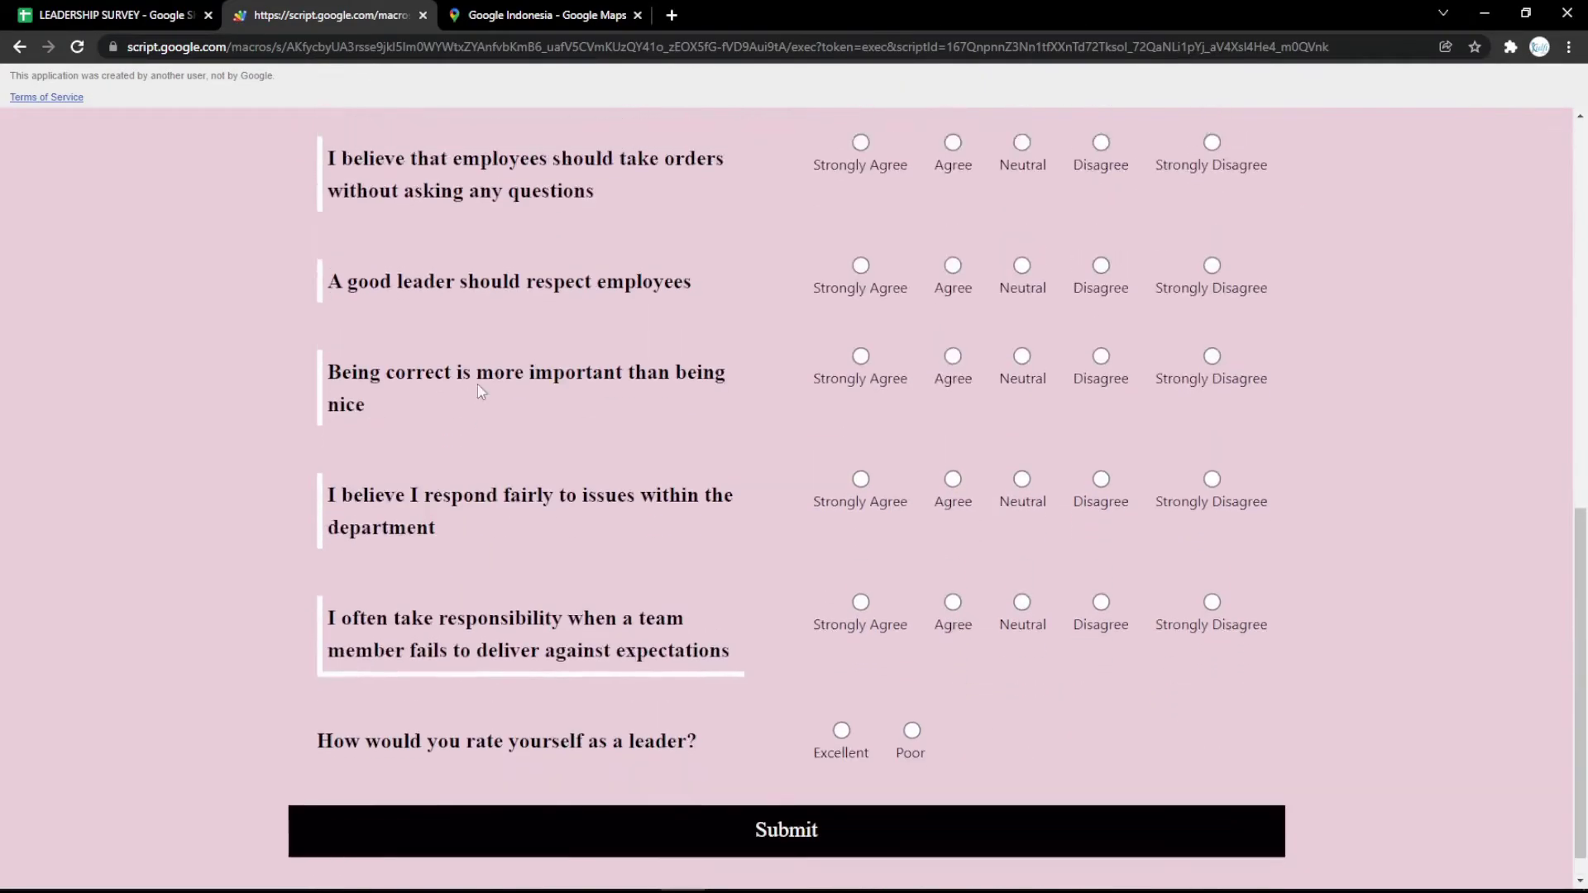
Step: Fill the Button Text setting magenta and reload the form to preview the Submit button
click(116, 14)
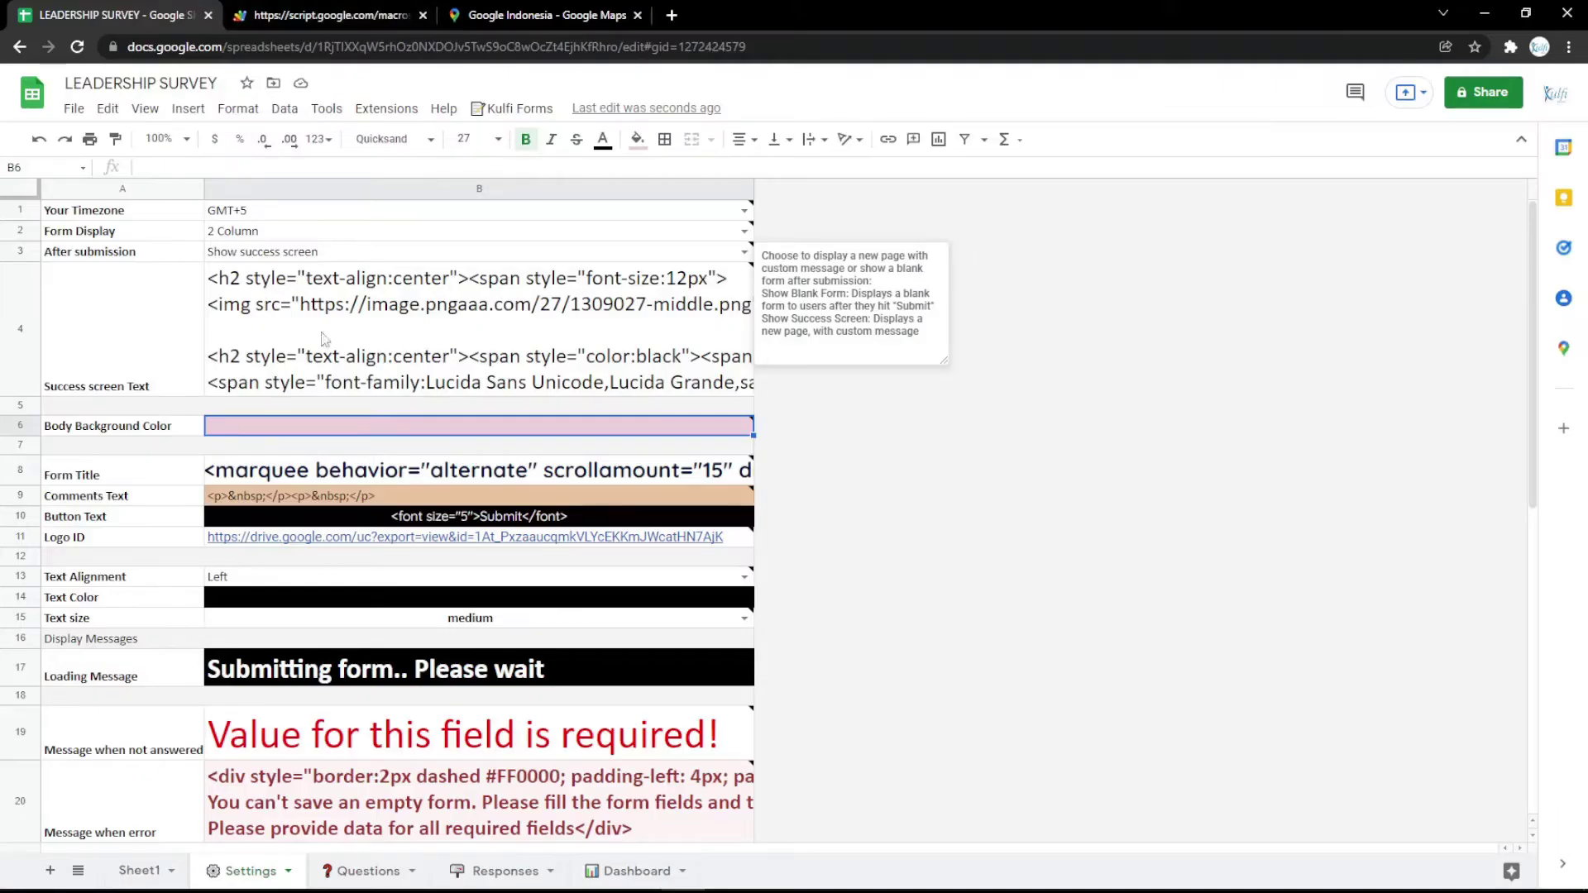
click(398, 520)
click(637, 139)
click(823, 310)
key(ctrl+Tab)
key(F5)
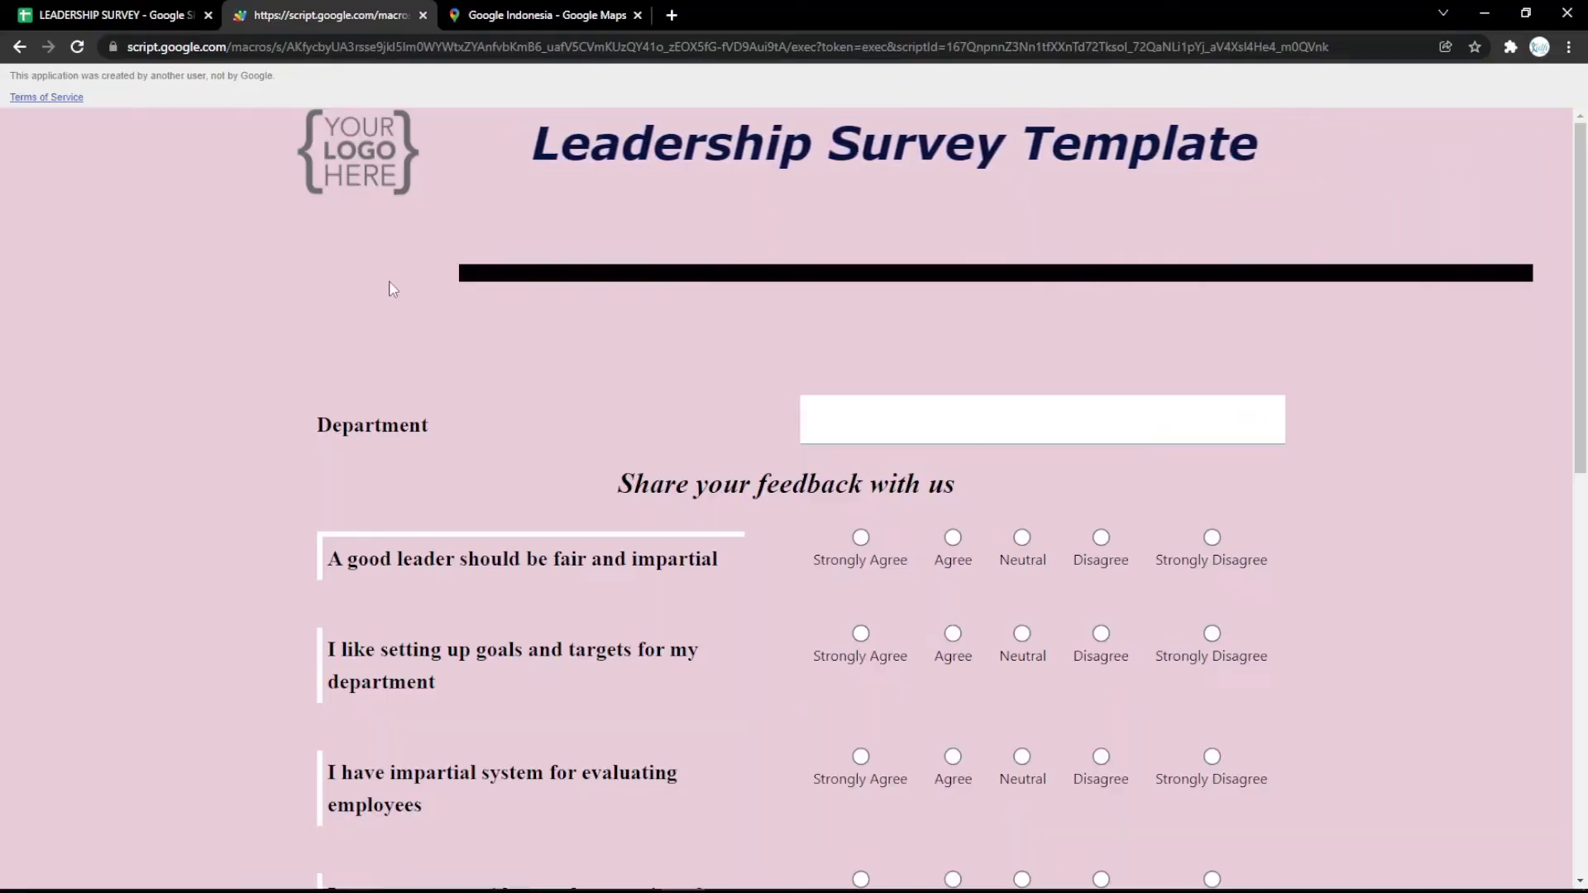
scroll(396, 293, down, 6)
scroll(410, 339, down, 4)
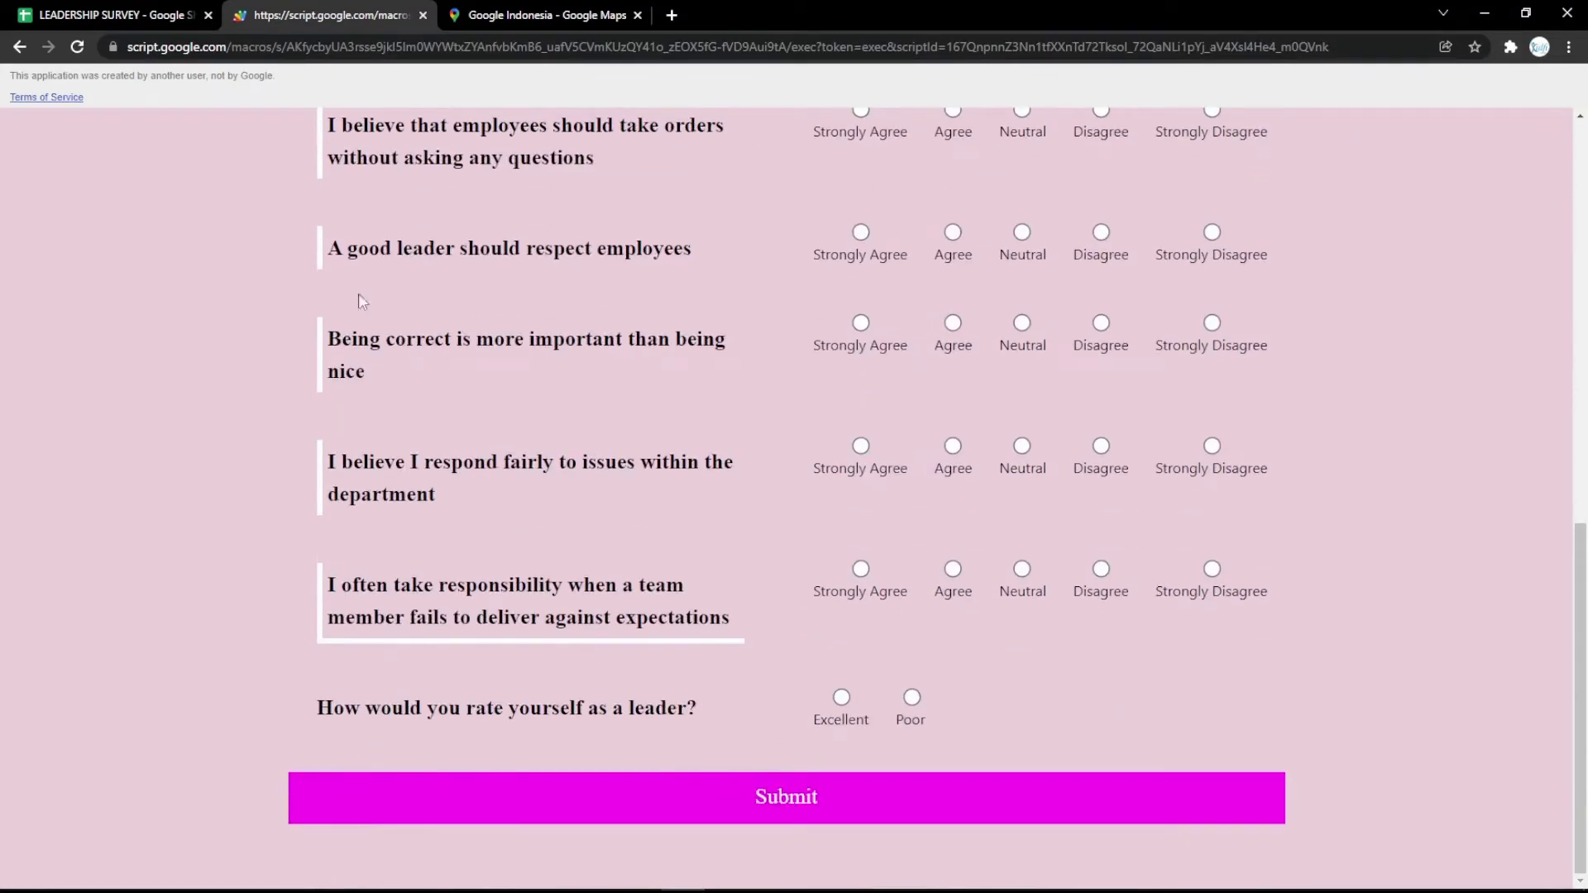
Step: For the Logo ID setting, copy the YOUR LOGO HERE image's direct link from a new tab
click(132, 14)
click(407, 542)
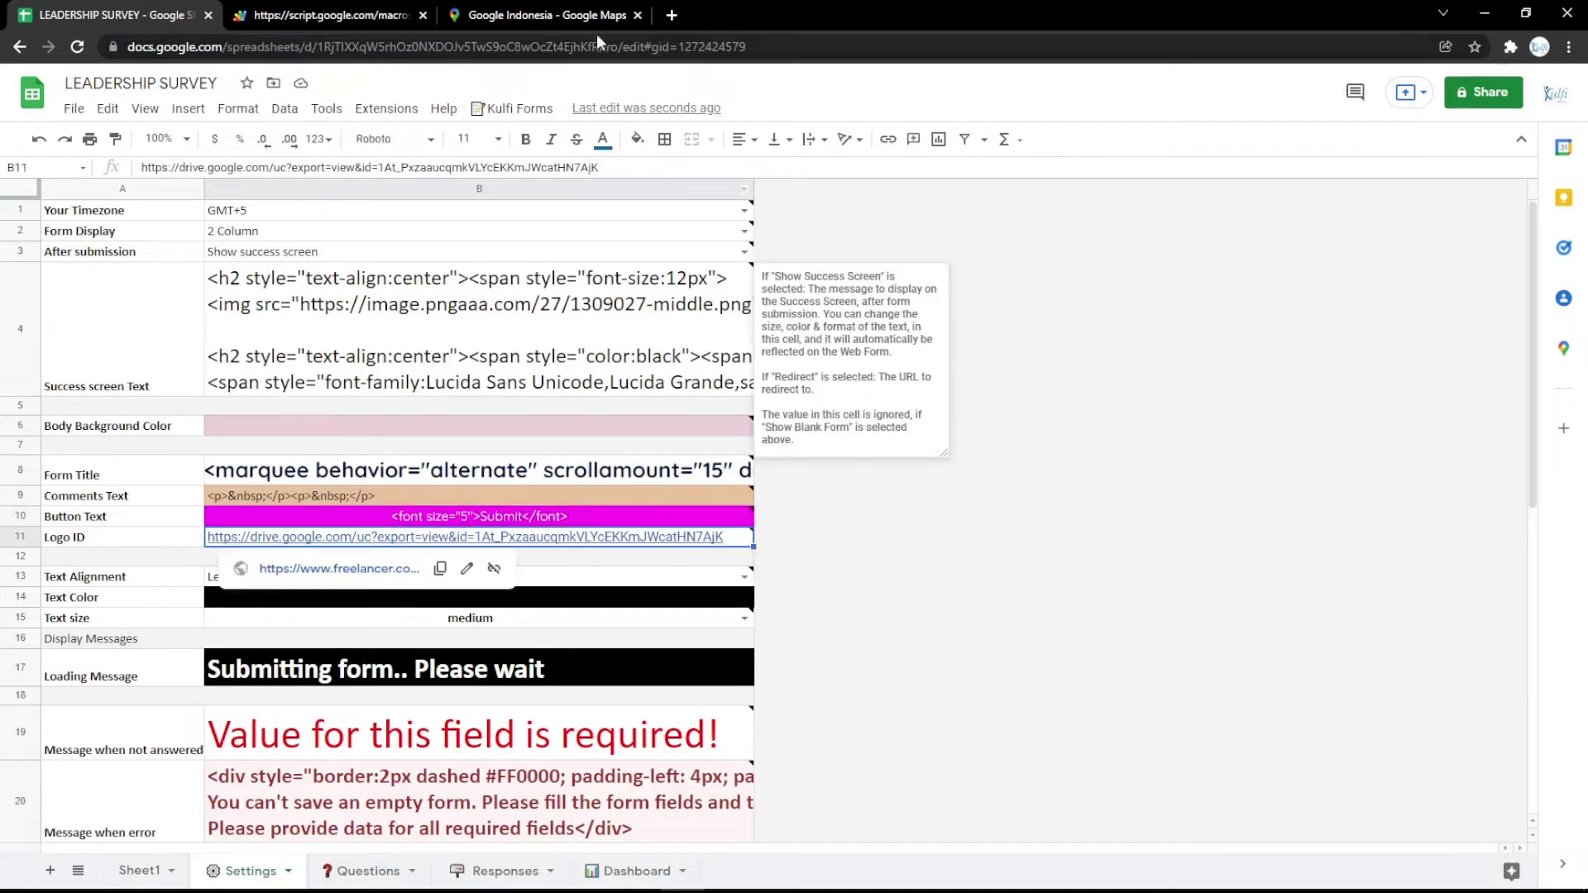
click(671, 15)
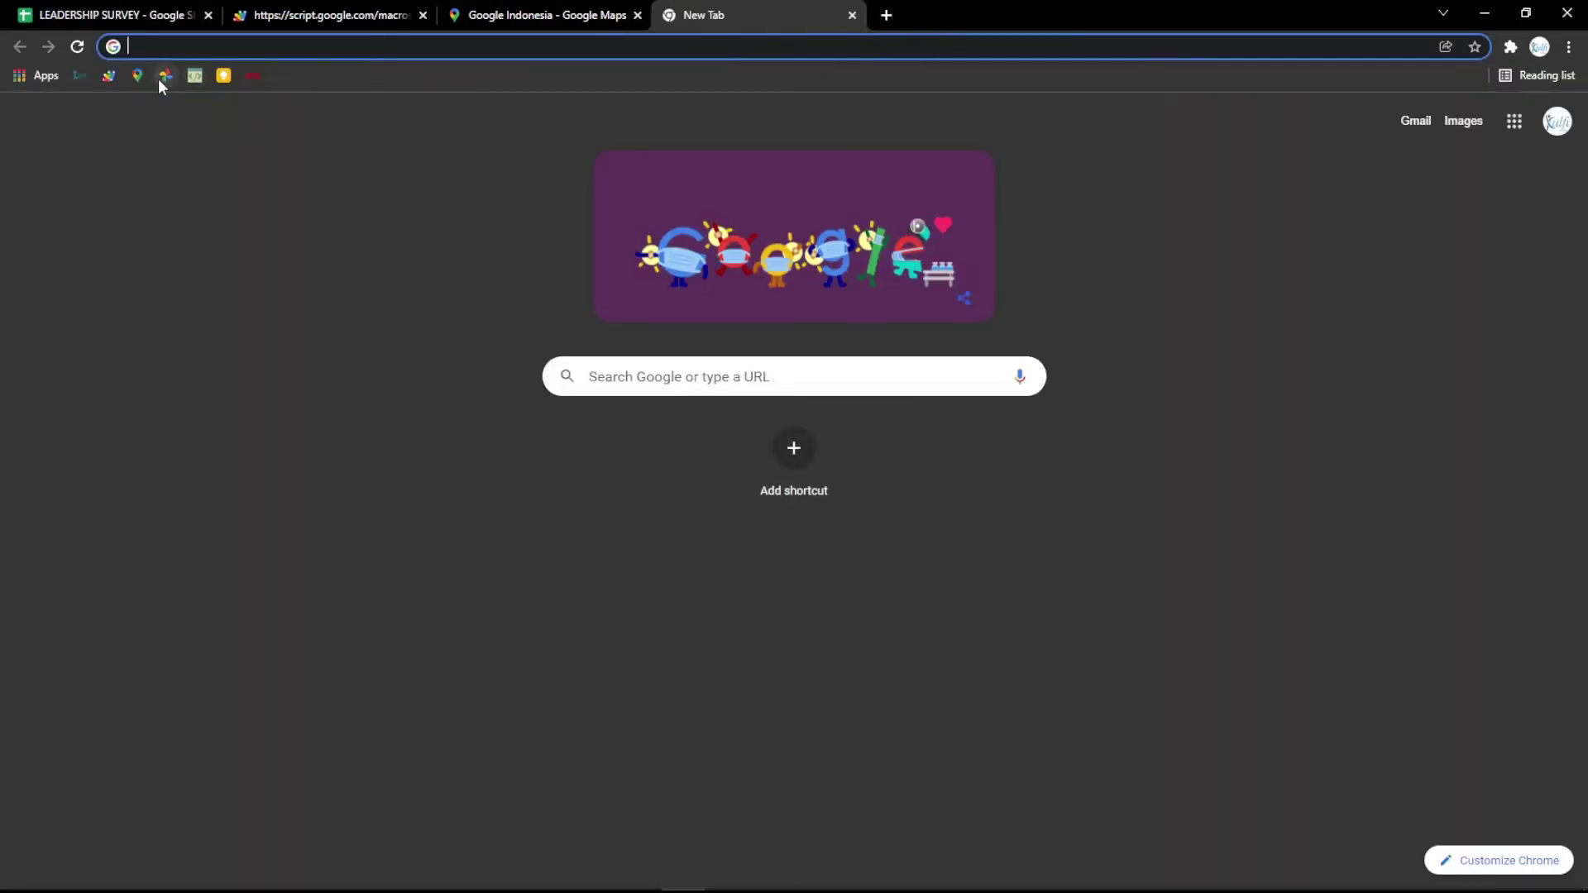
click(159, 78)
click(248, 48)
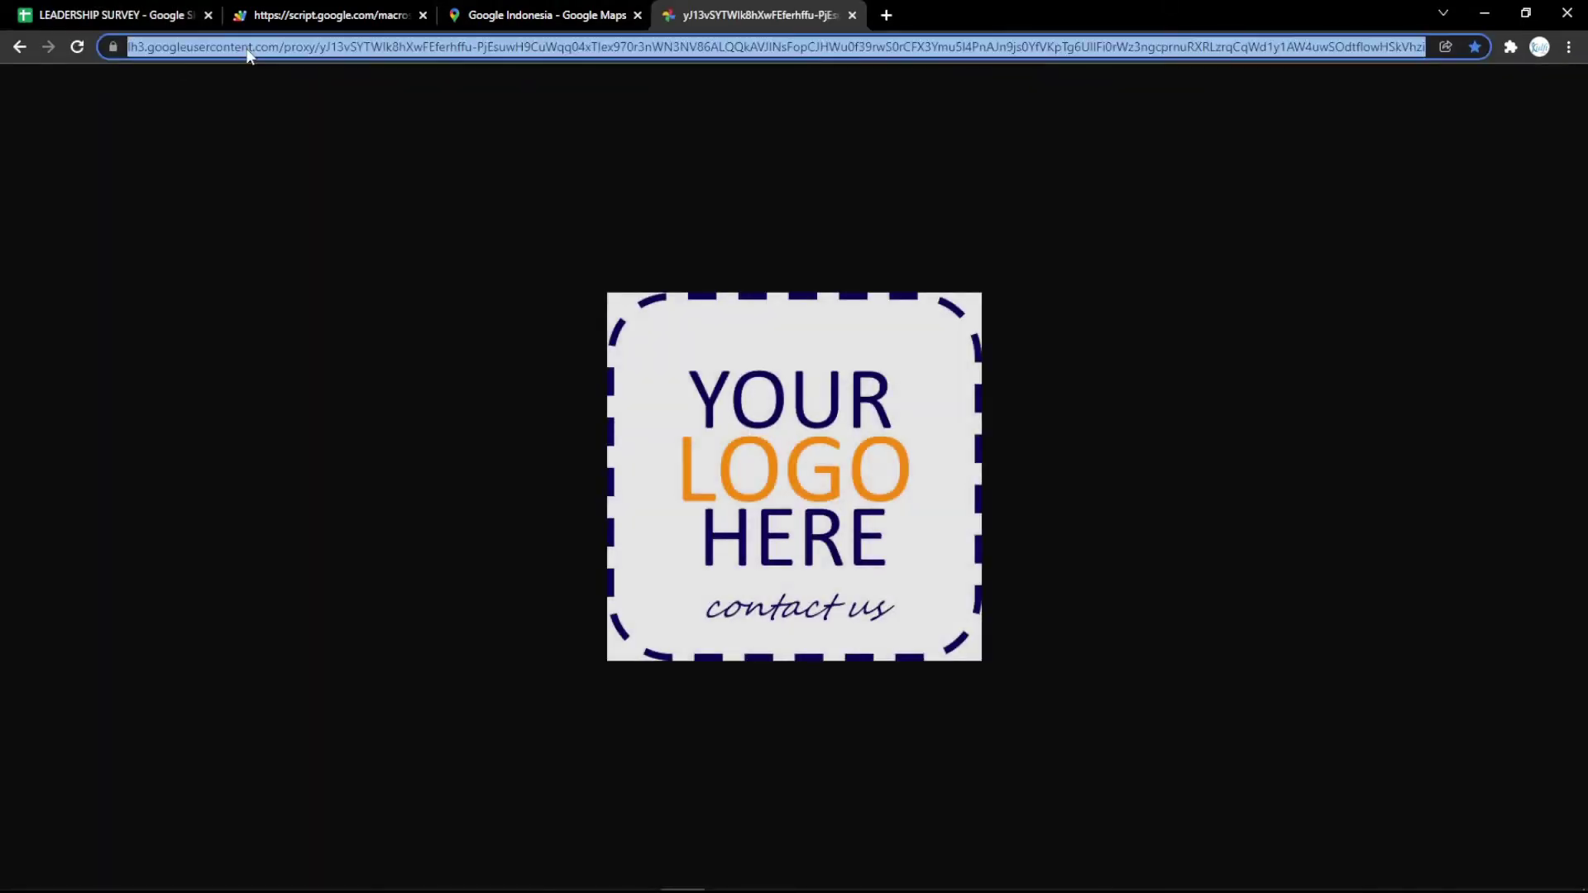
click(149, 15)
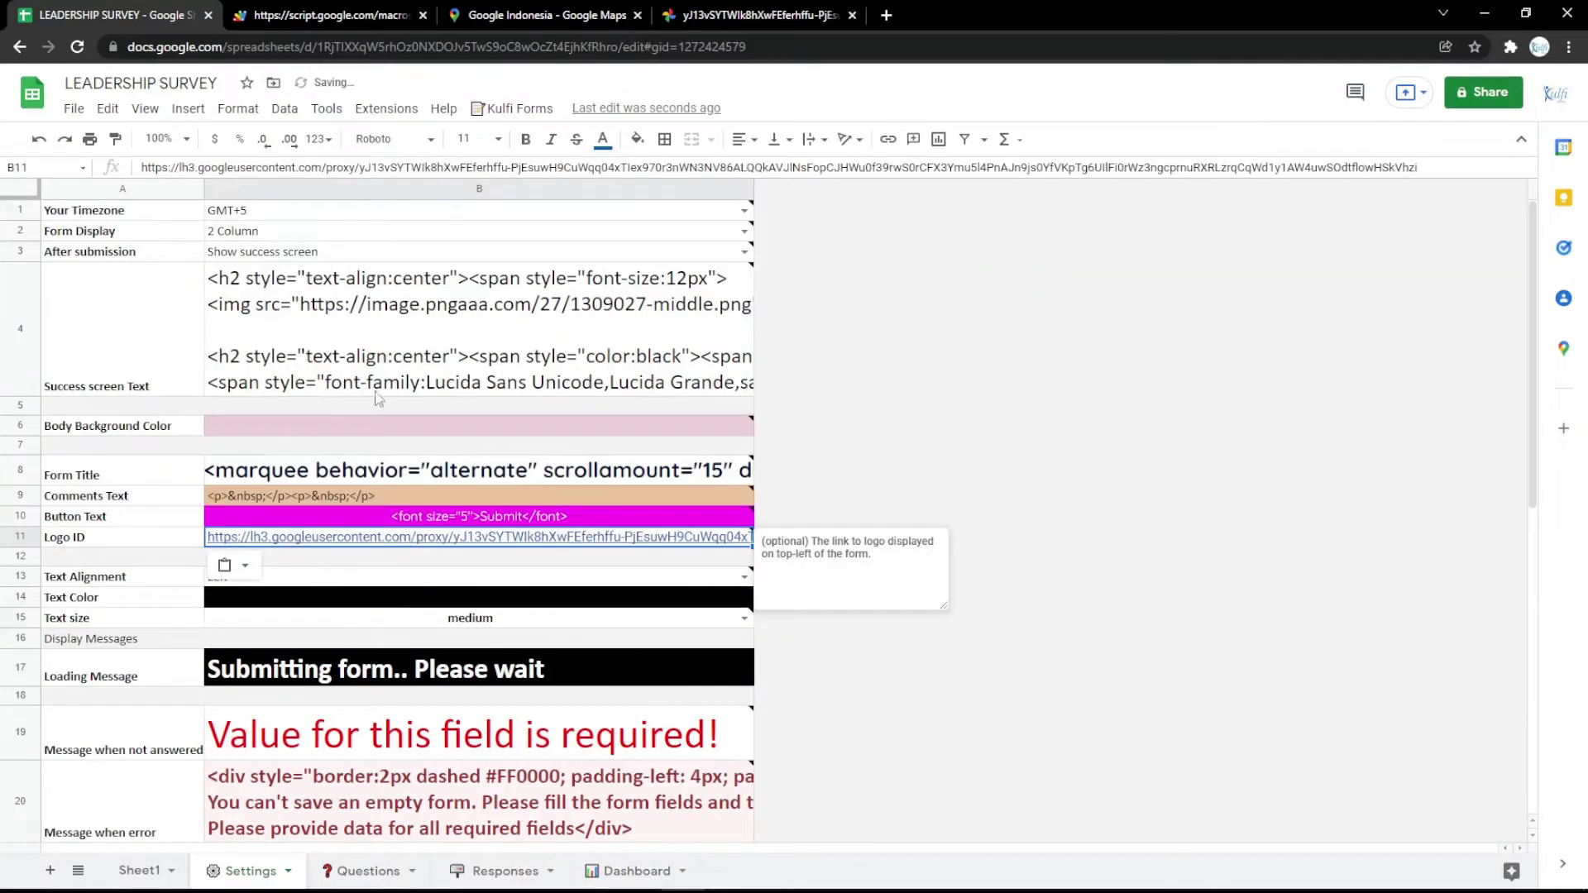
Step: Check the logo beside the title on the live form, then go back to LEADERSHIP SURVEY
click(382, 18)
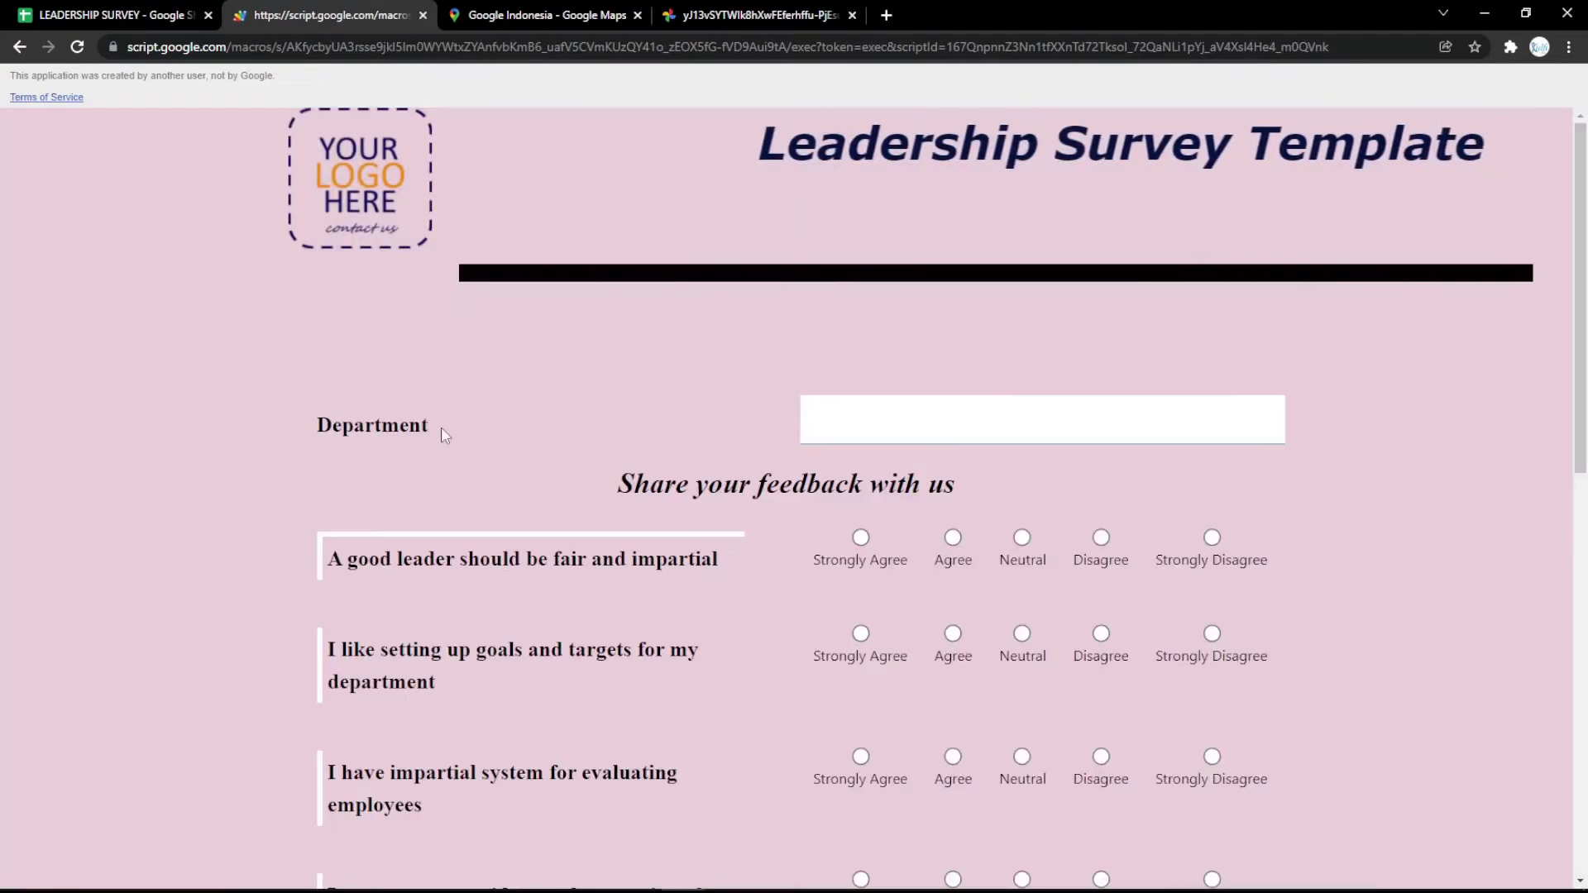
key(ctrl+shift+Tab)
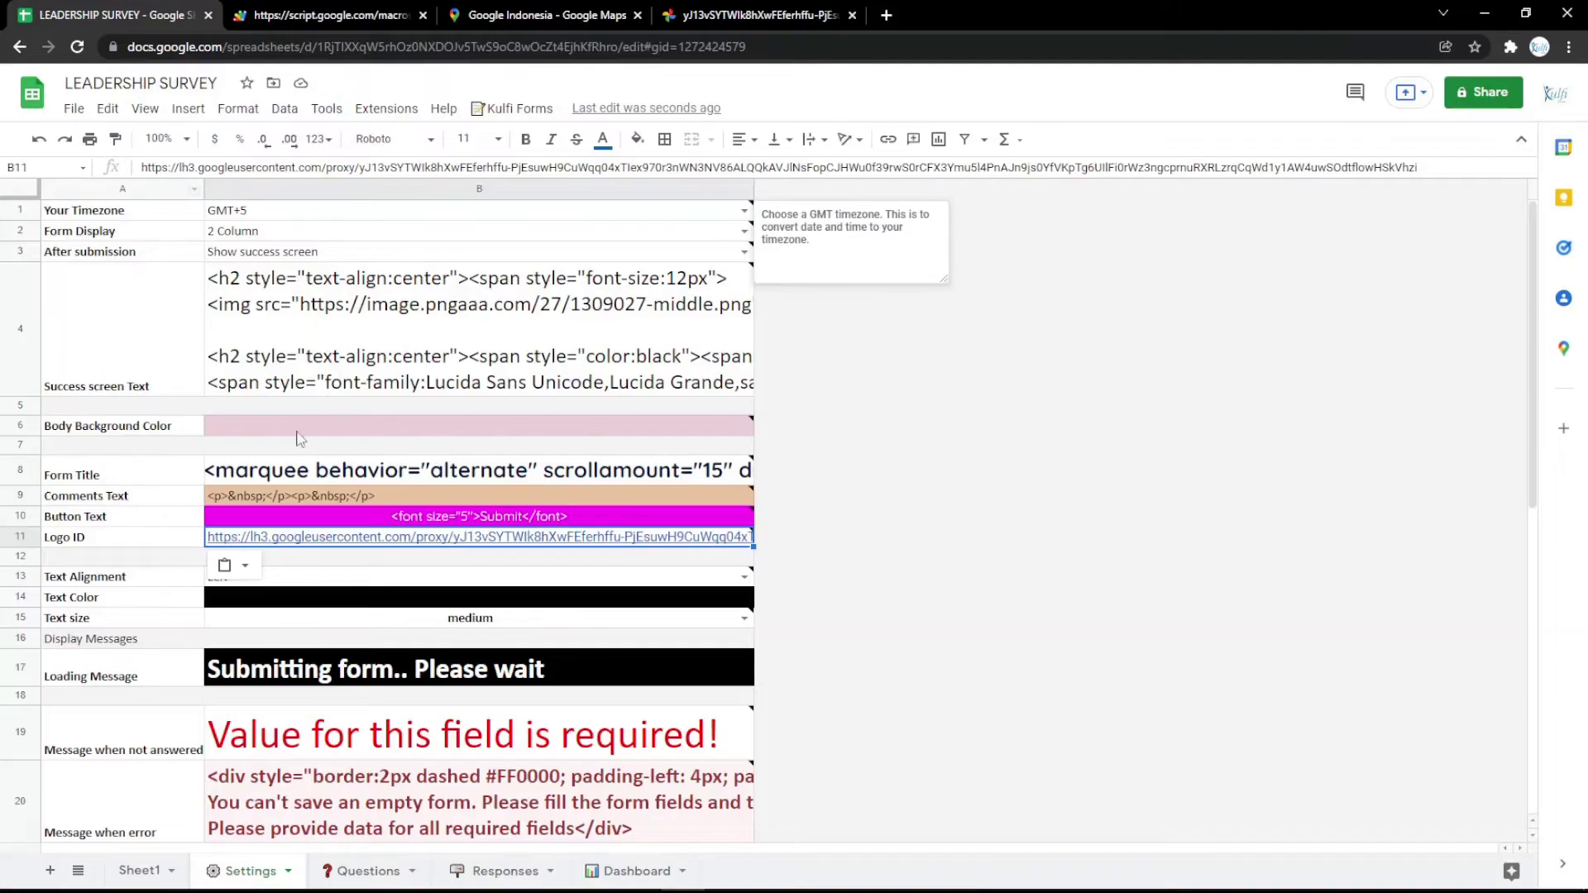
Step: Fill Text Color cell B14 magenta and check the magenta question text on the live form
click(447, 597)
click(637, 139)
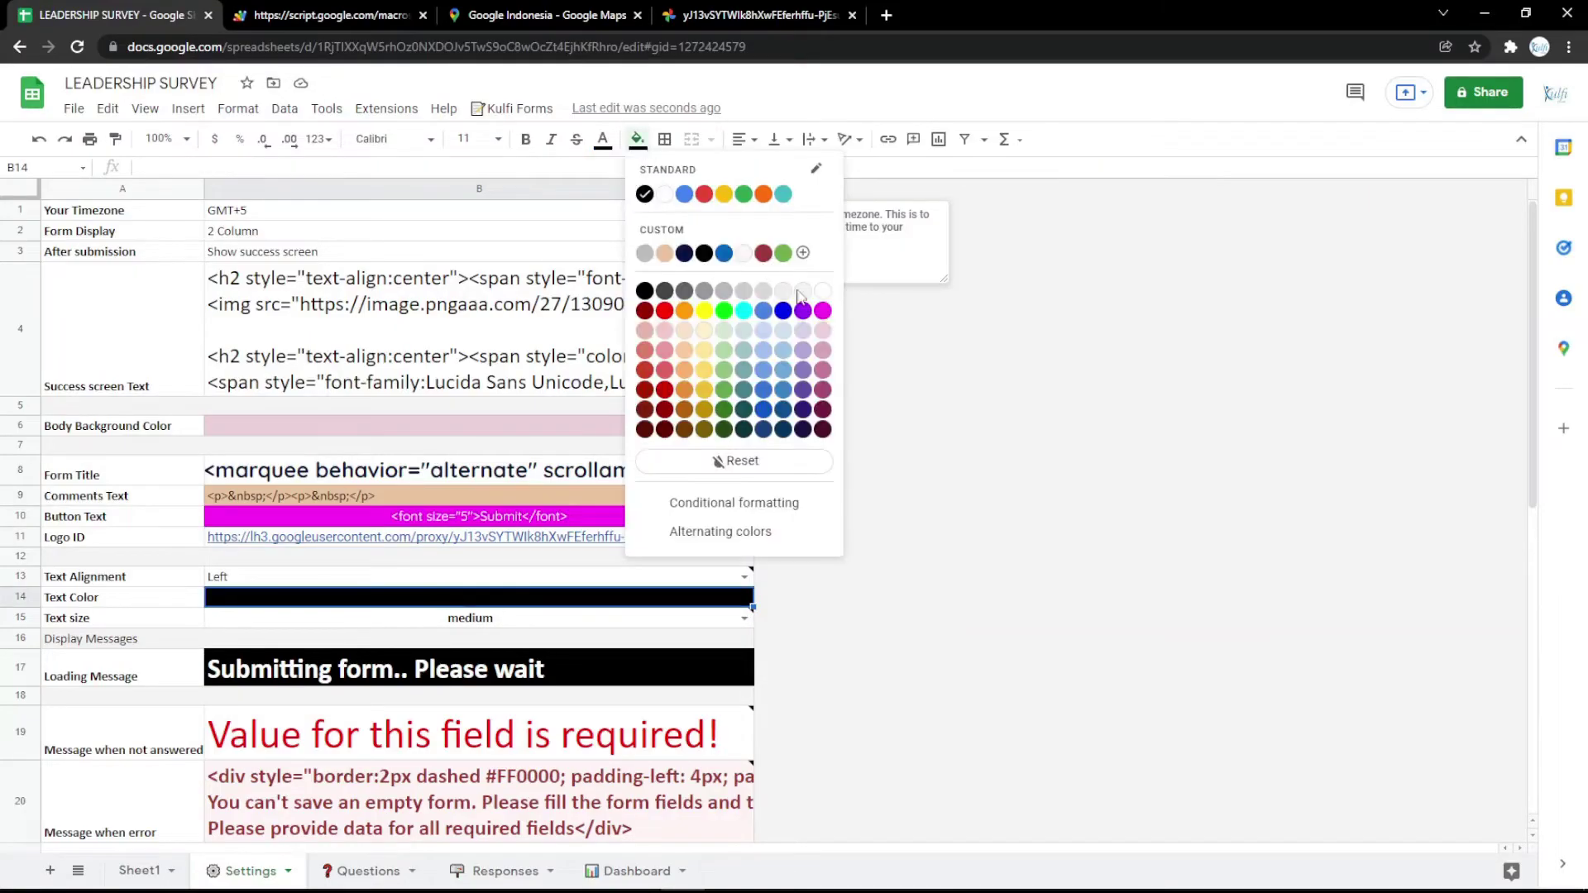
click(823, 312)
key(ctrl+Tab)
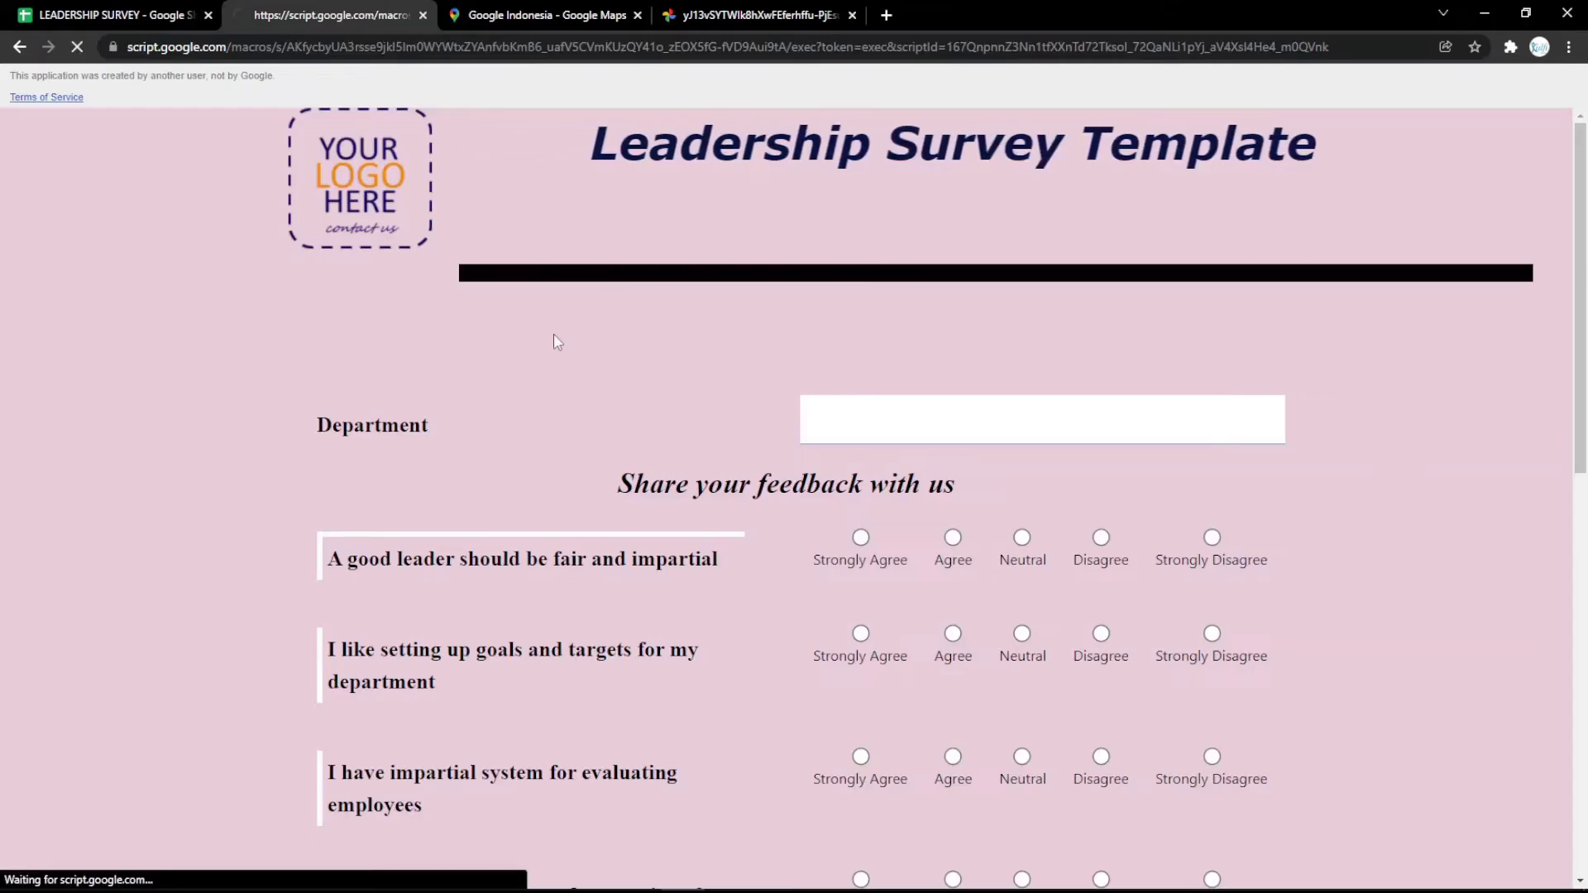
scroll(562, 364, down, 10)
scroll(569, 393, up, 10)
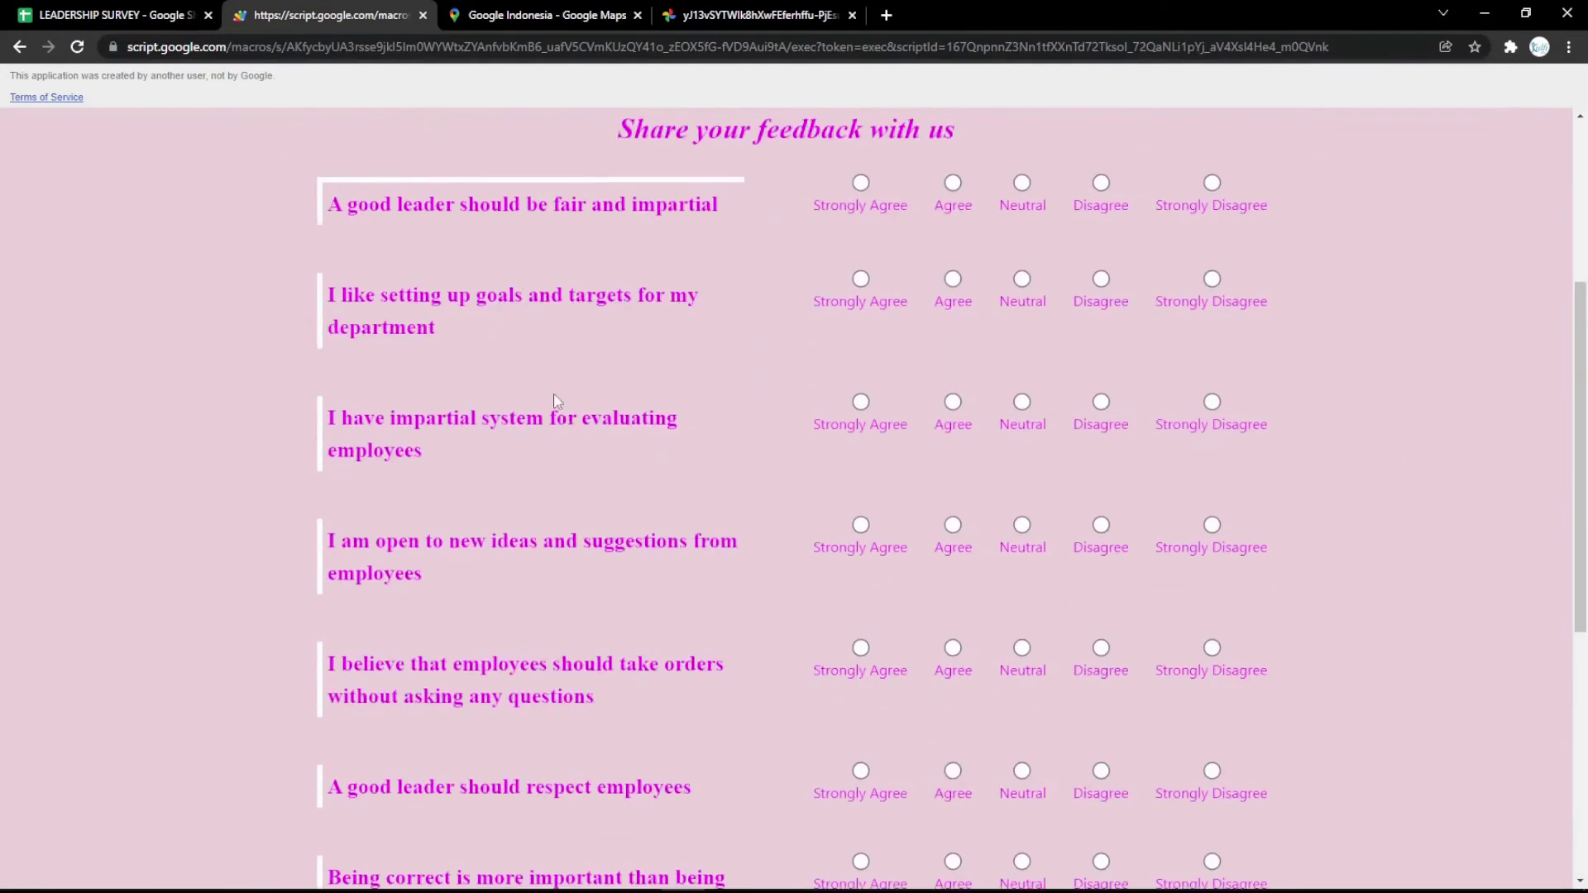
click(172, 18)
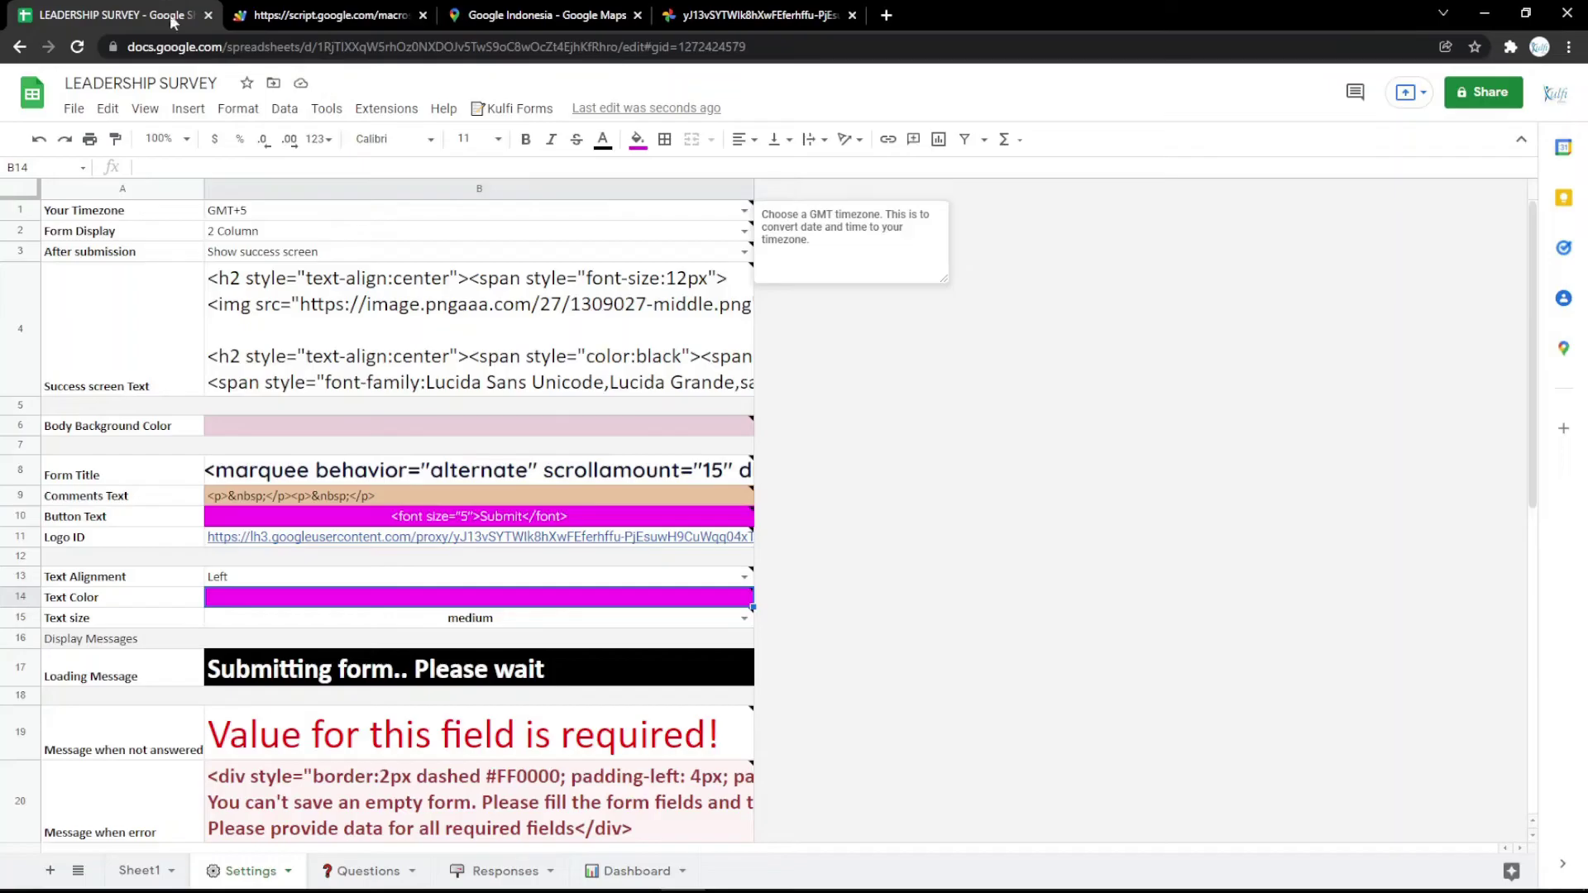
Step: Append 'a minutes' to the Loading Message in B17 and preview it on the survey form
click(453, 662)
double_click(550, 683)
text(a minutes)
key(Return)
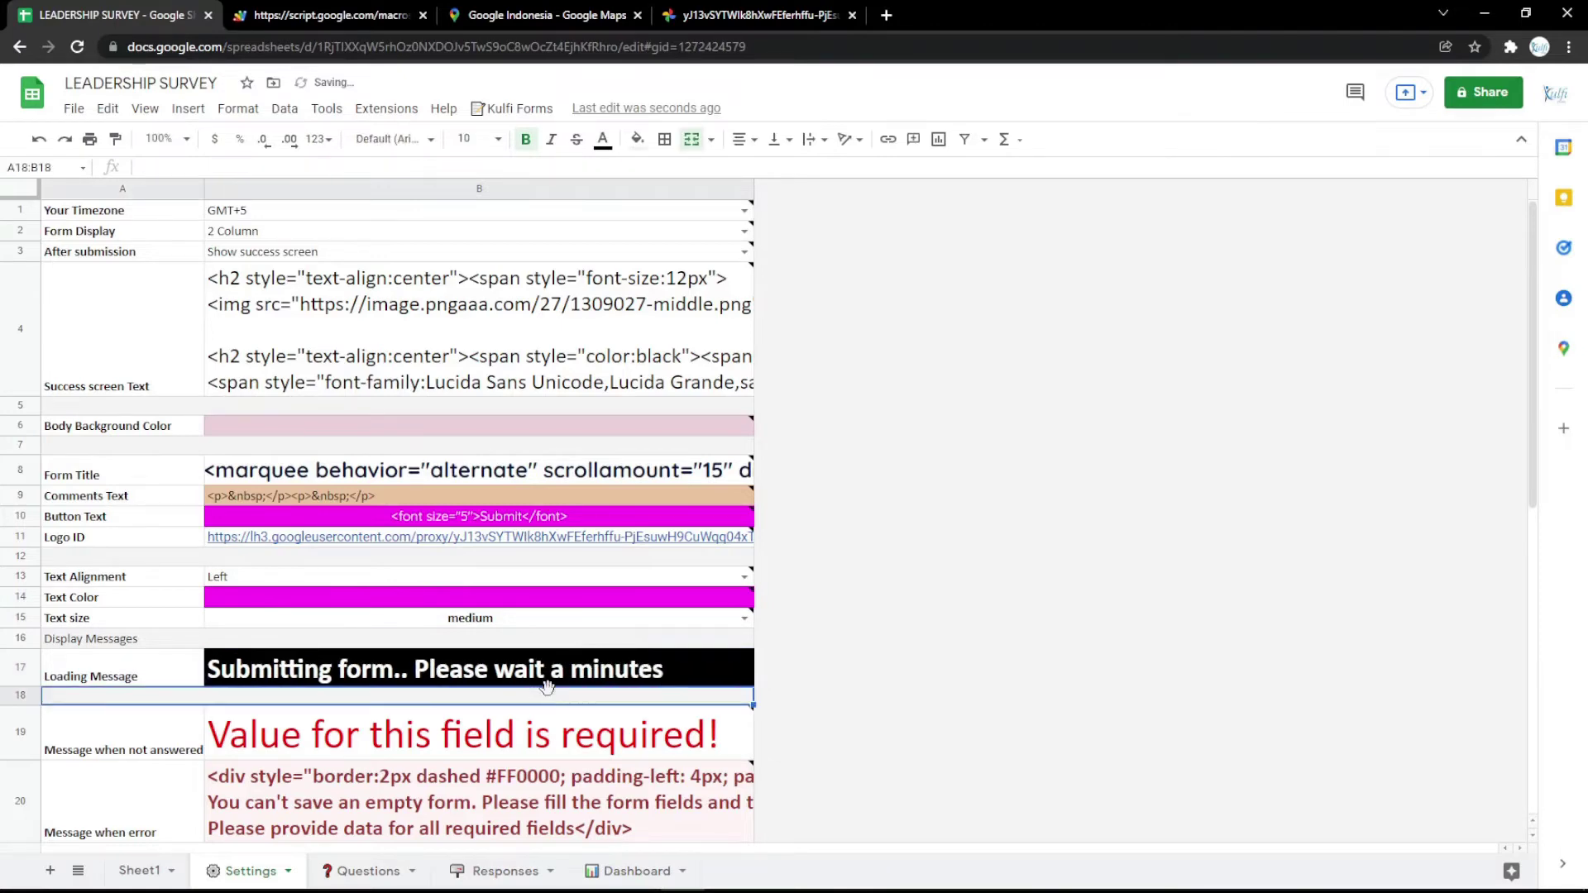
click(331, 15)
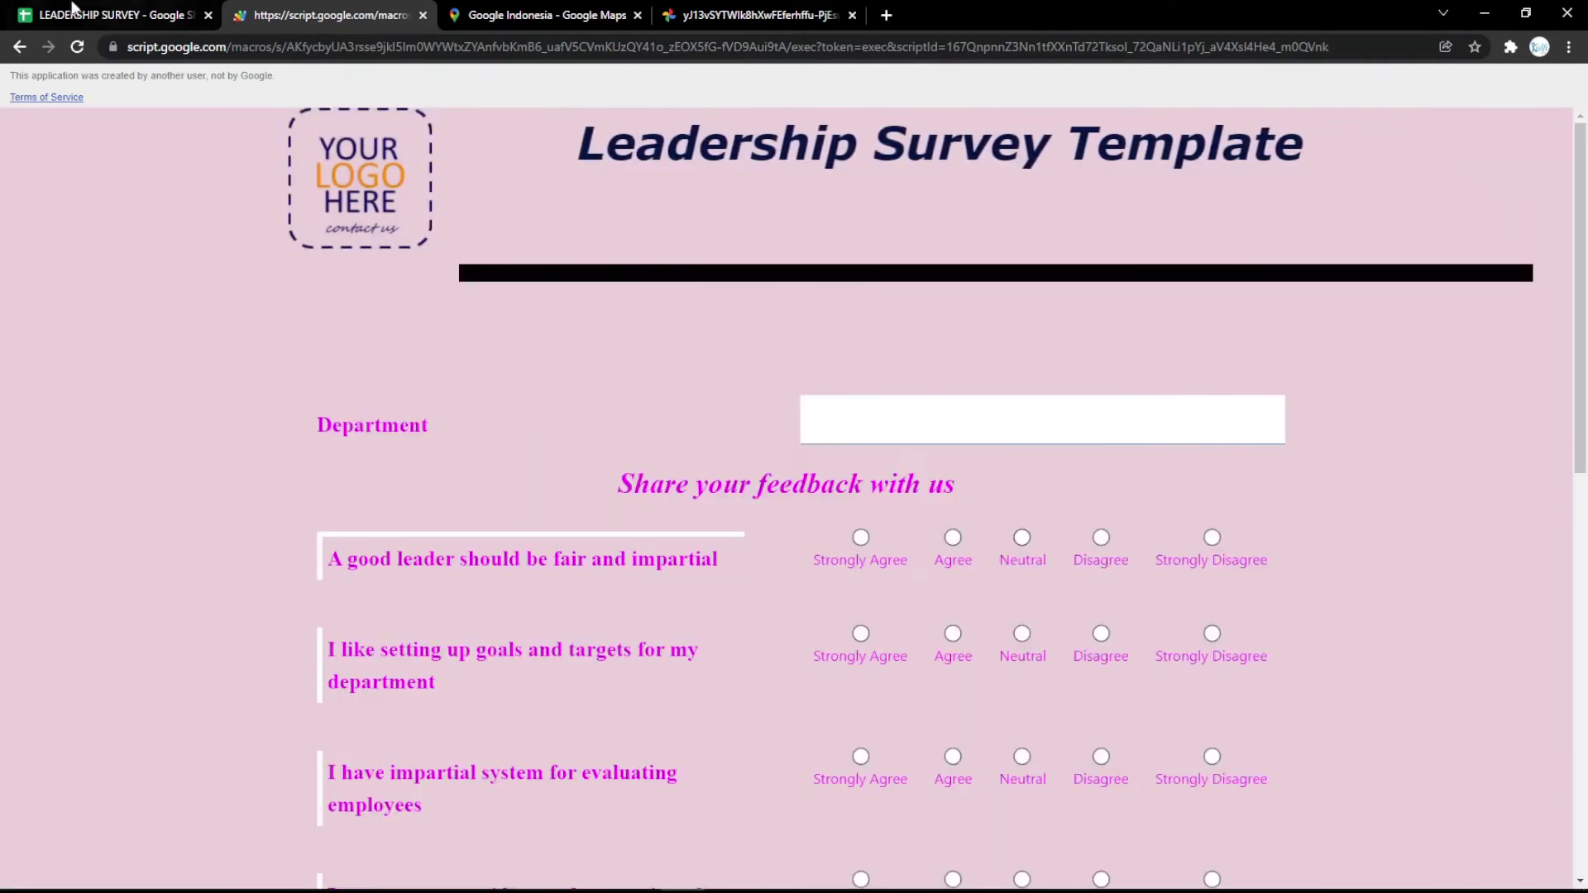
click(116, 15)
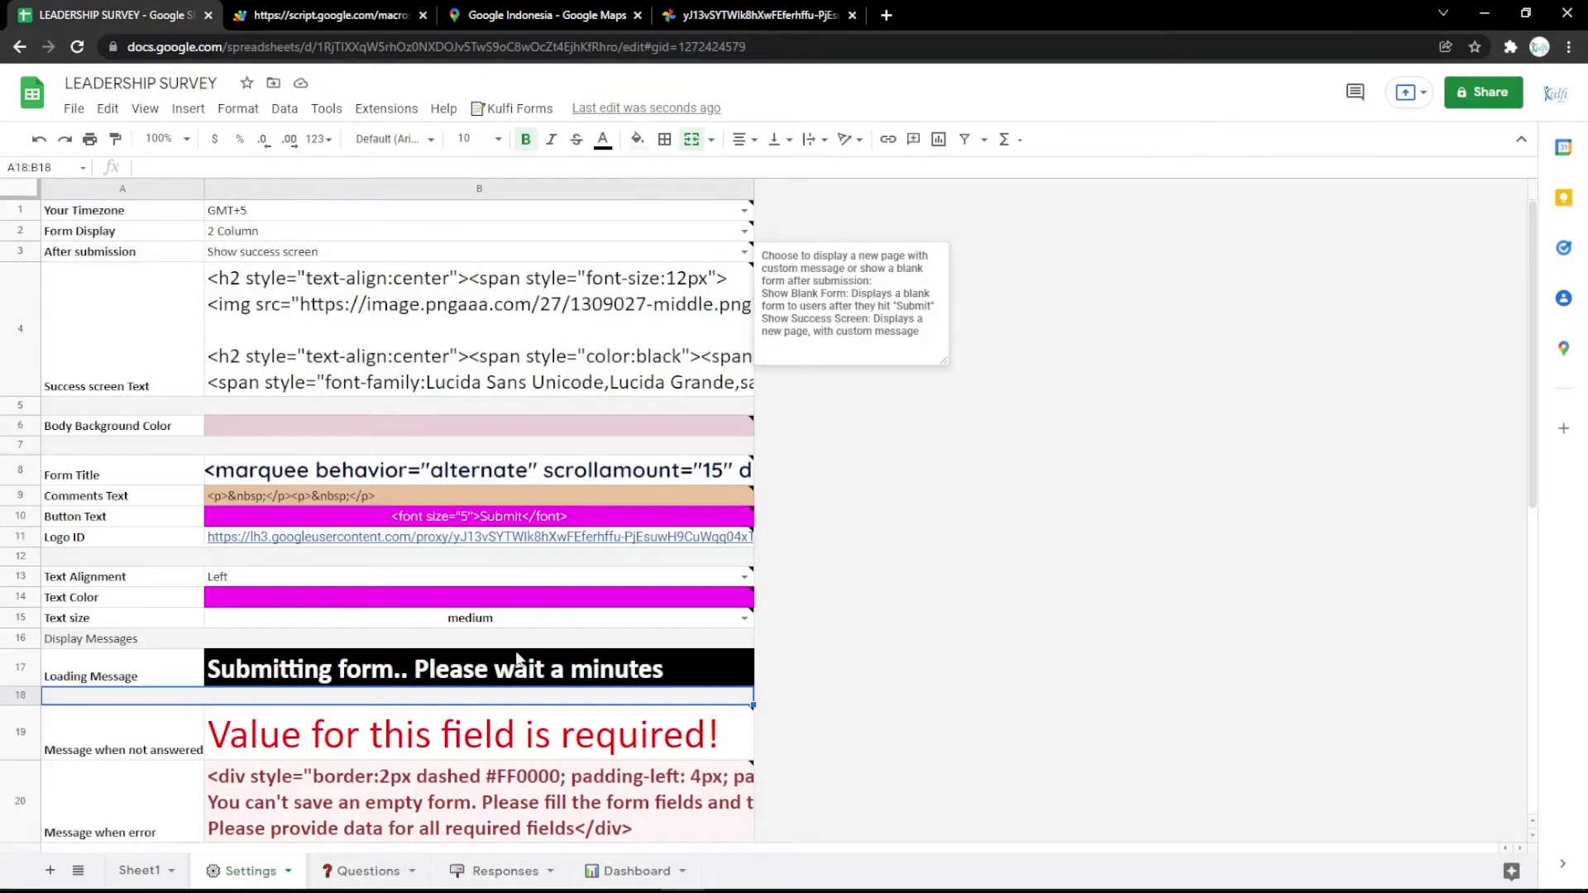
Step: Inspect Form Title cell B8 without changing it, and open a new browser tab
double_click(513, 476)
click(546, 583)
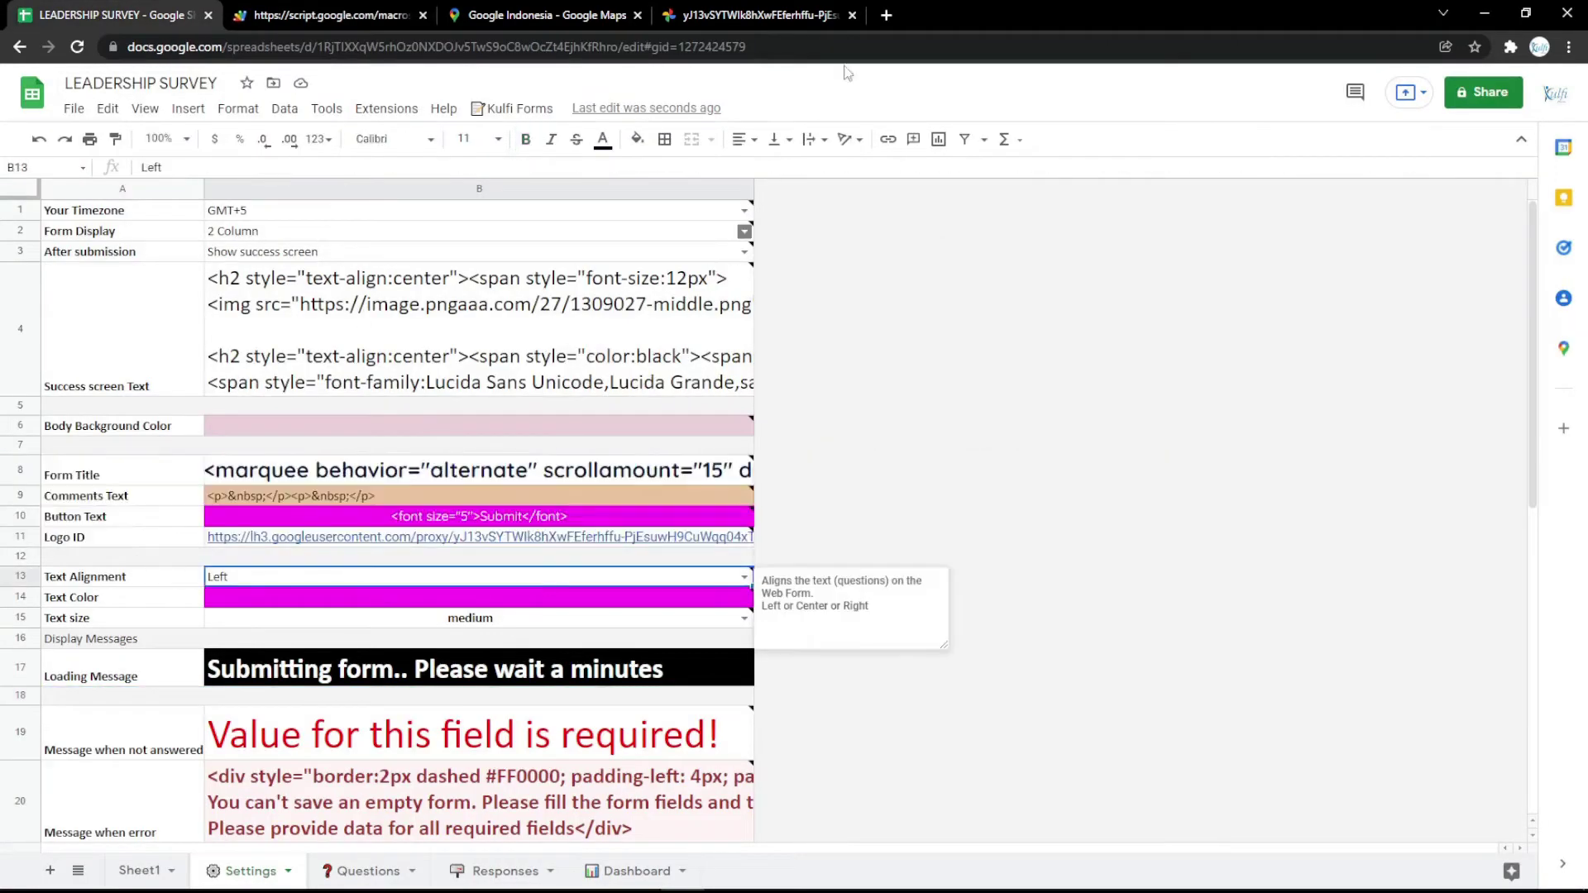
click(887, 14)
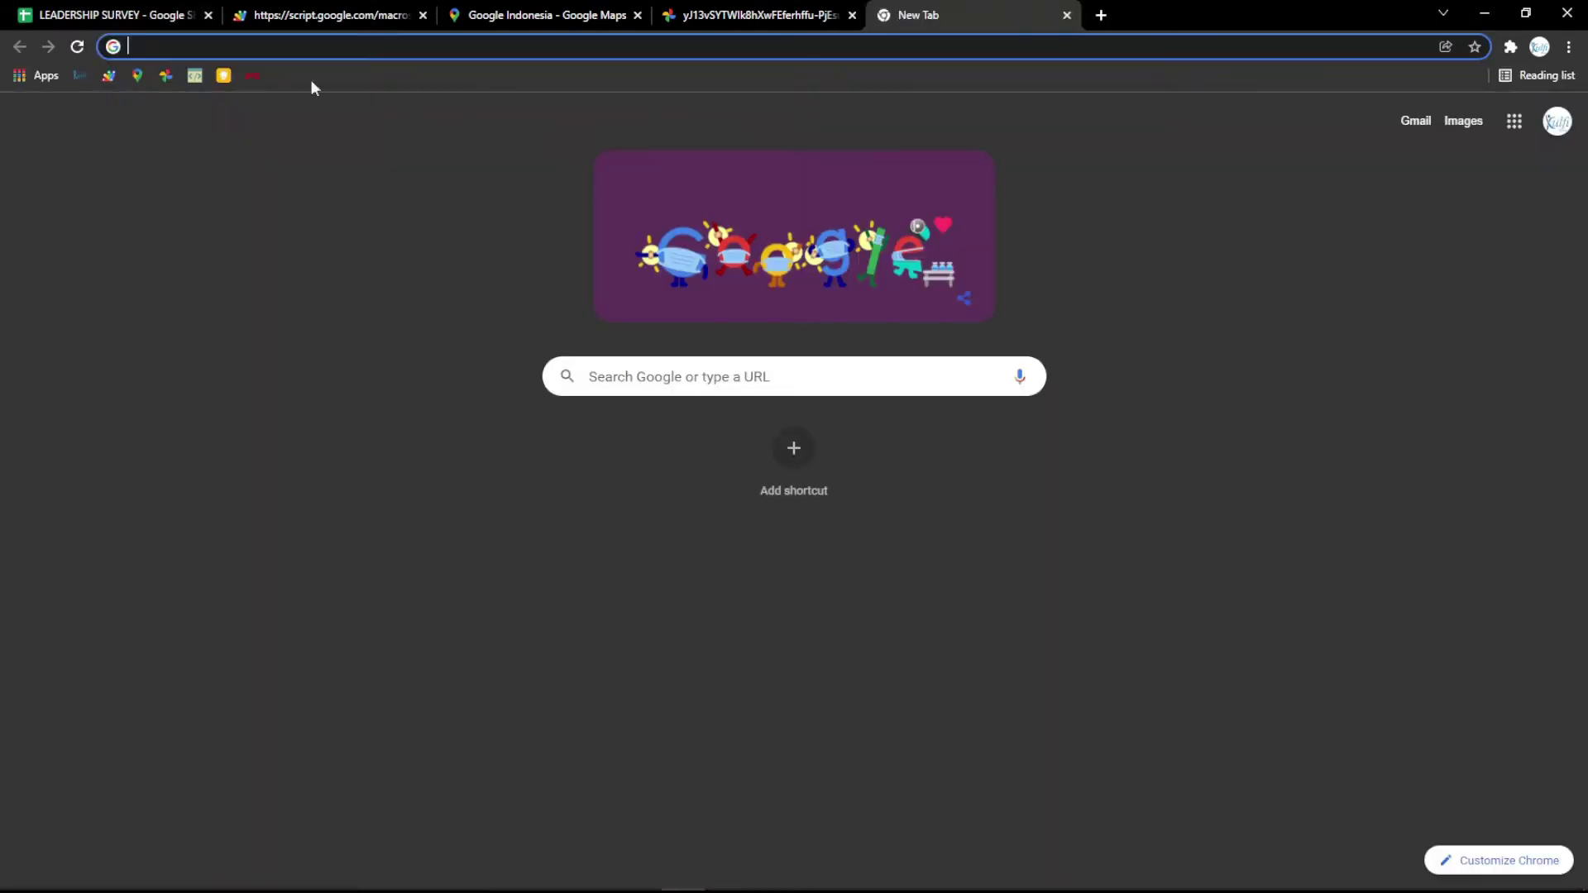
Step: Type LEADERSHIP SURVEY in the HTML Online Editor, centred, bold, italic and underlined
click(200, 76)
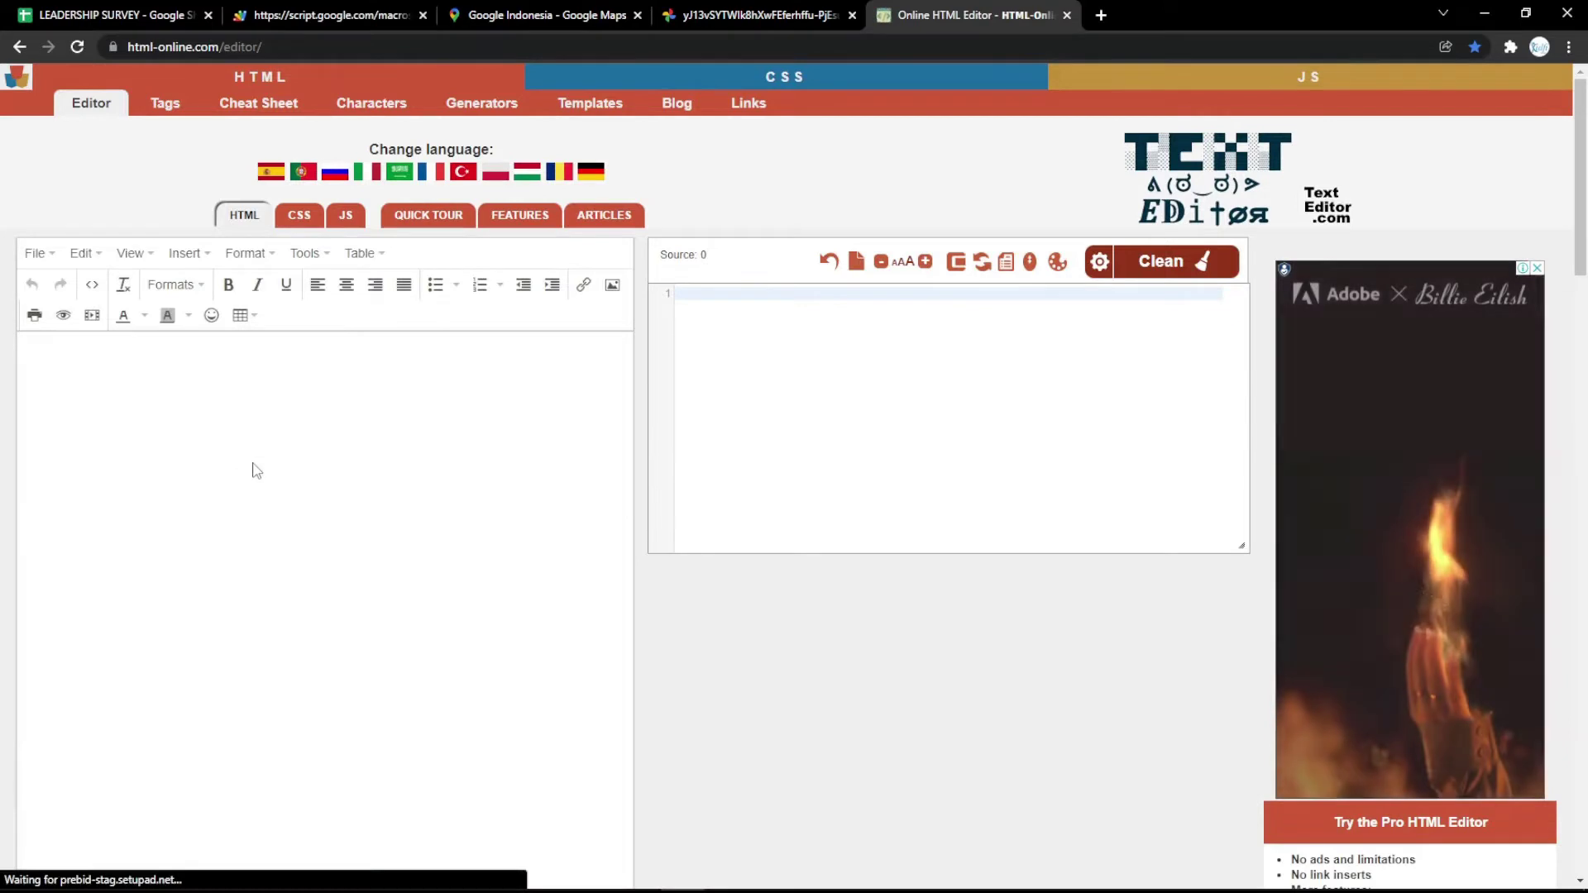
click(251, 464)
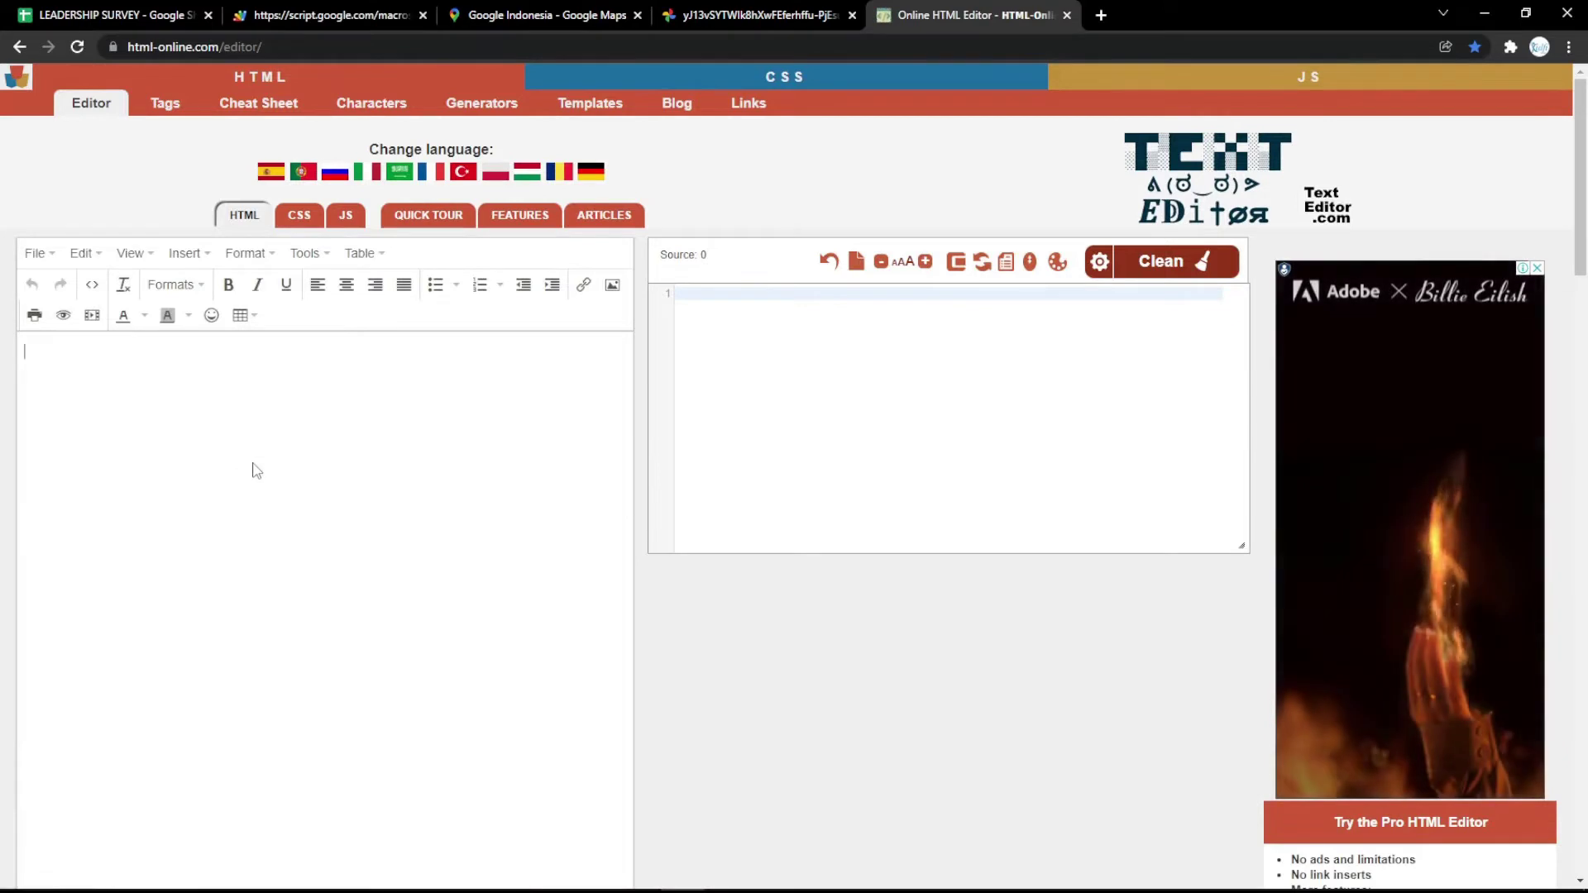
text(LEADERS)
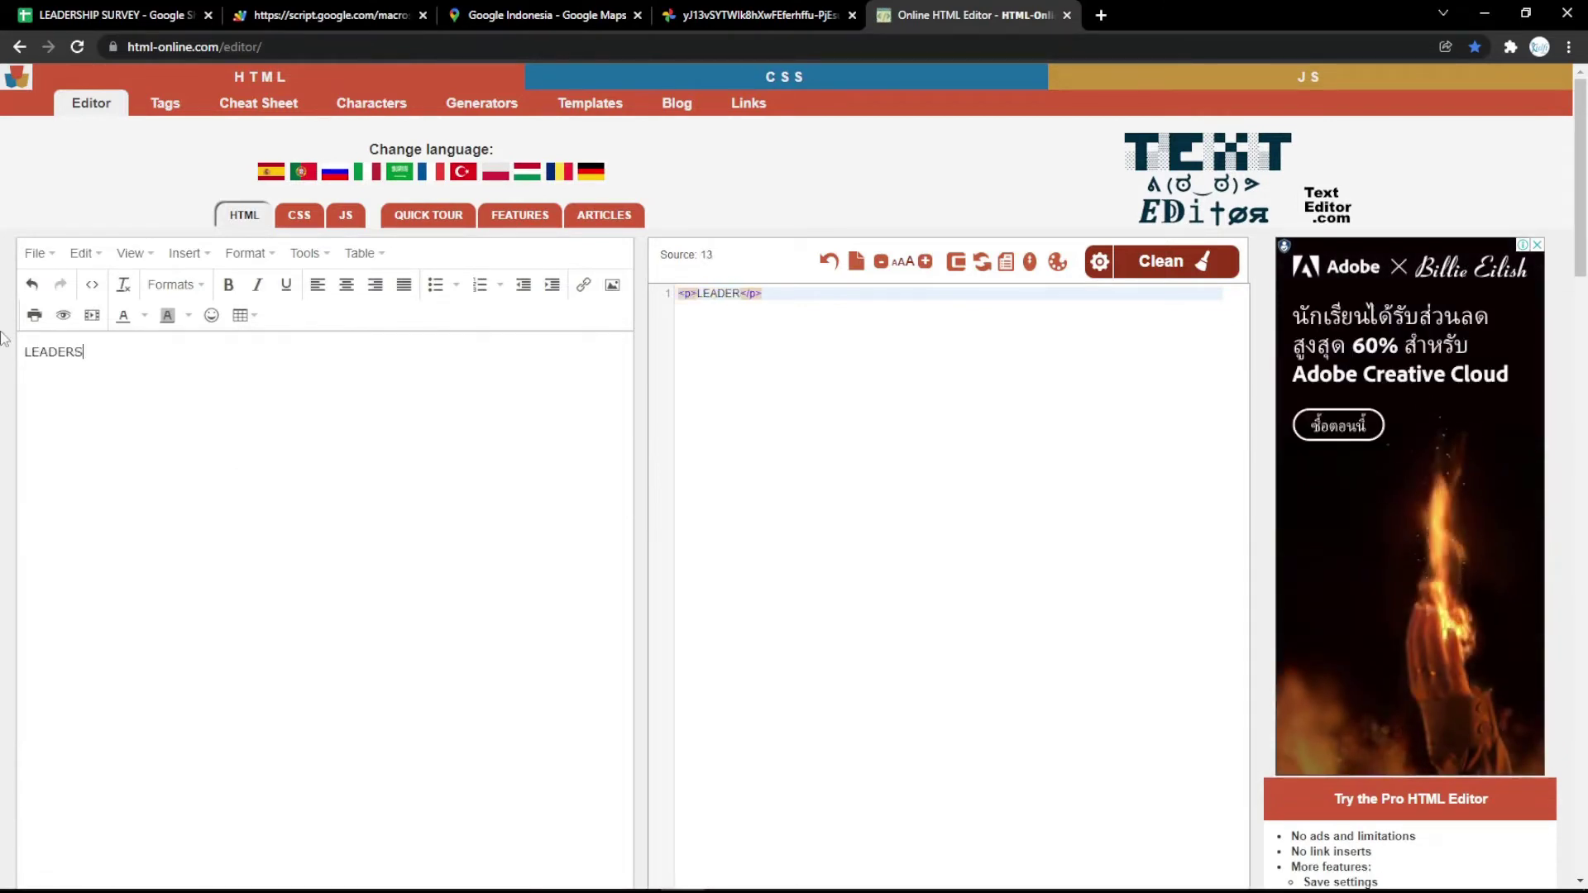
text(HIP SURVEY)
key(ctrl+a)
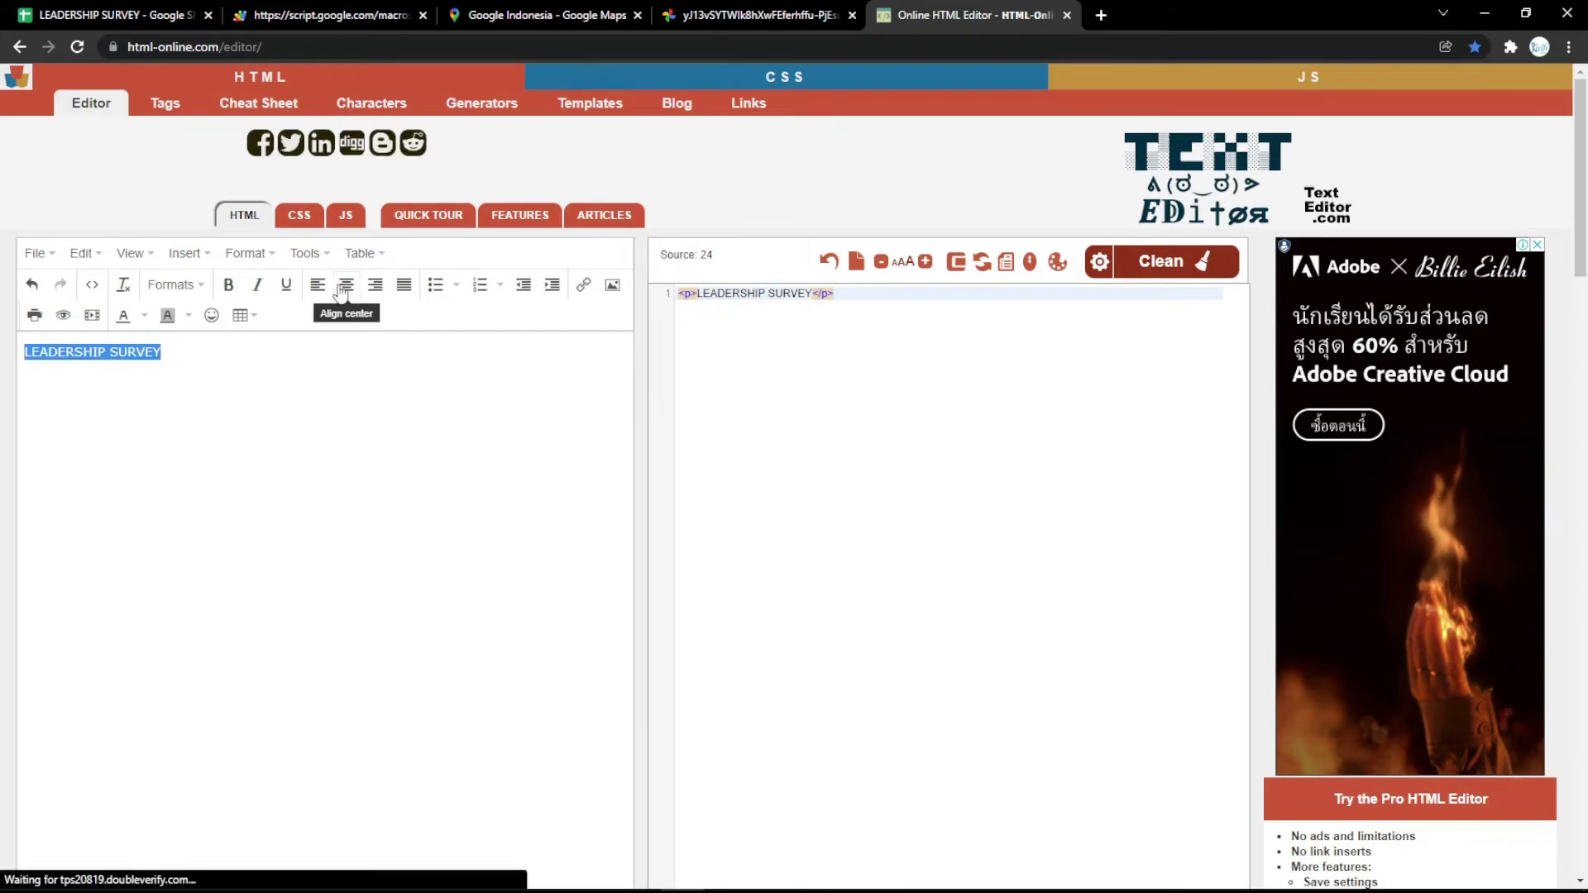
click(347, 284)
click(229, 286)
click(256, 286)
click(287, 285)
Step: Make the title a magenta Heading 1 and copy its HTML source
click(179, 291)
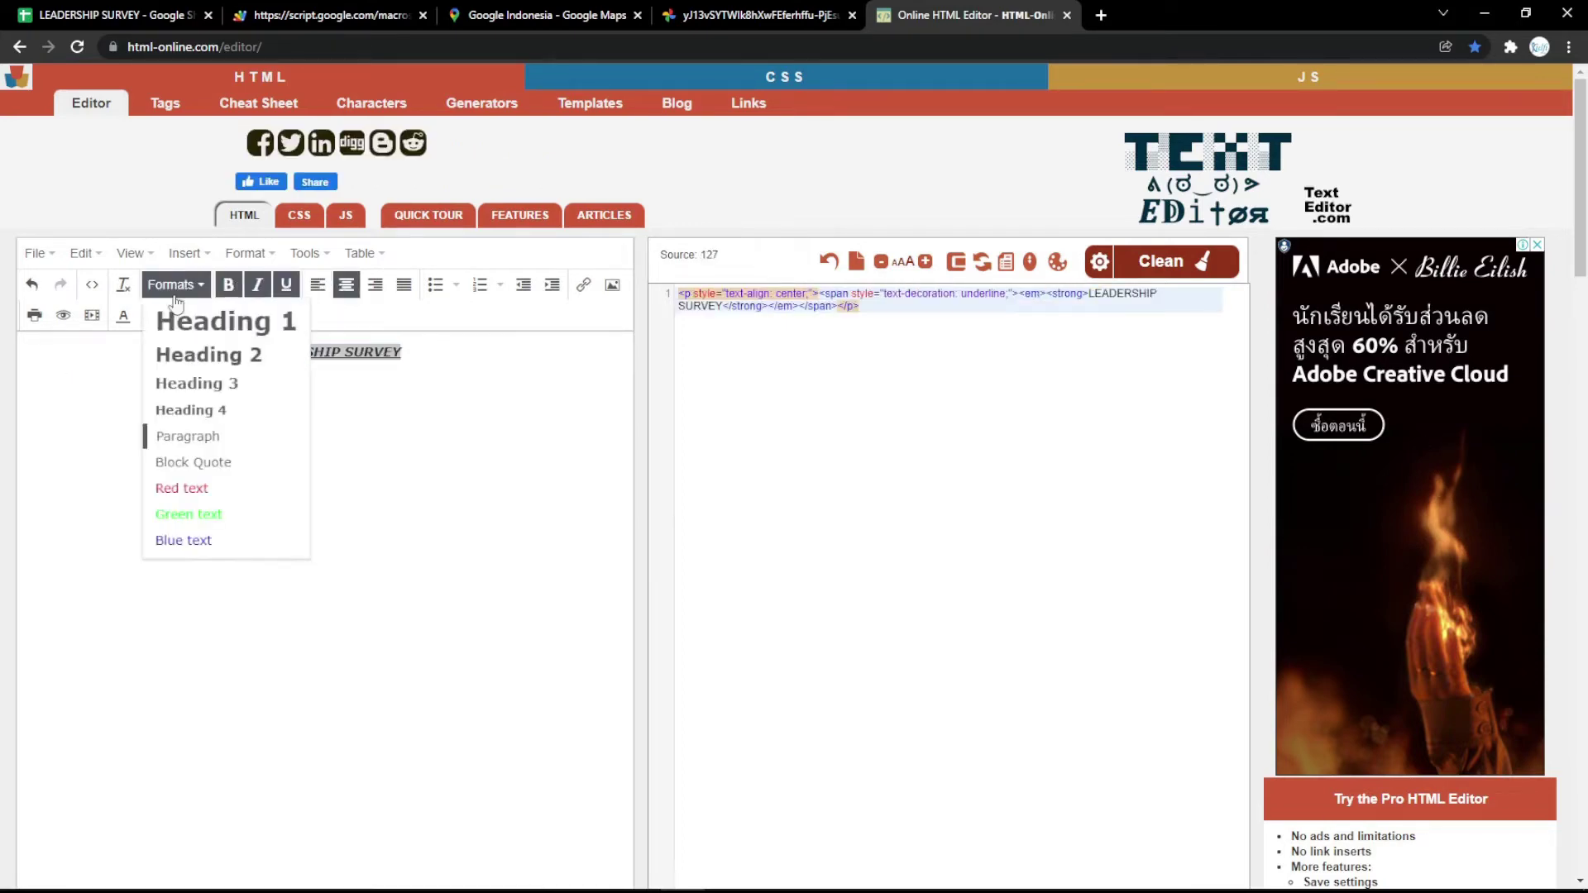
click(178, 321)
click(146, 316)
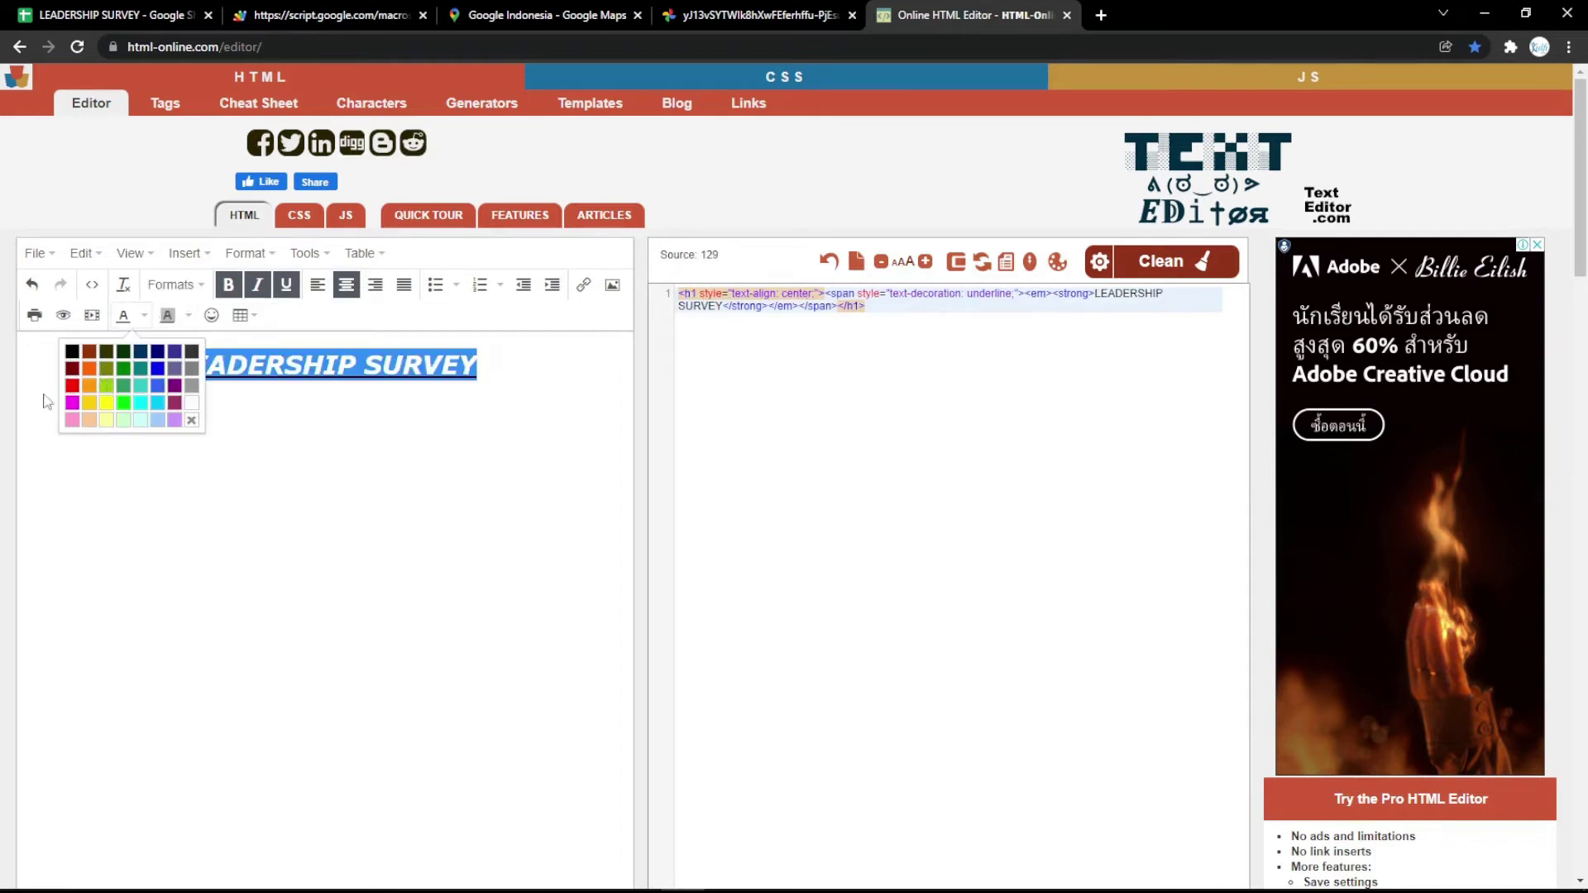
click(73, 405)
click(420, 394)
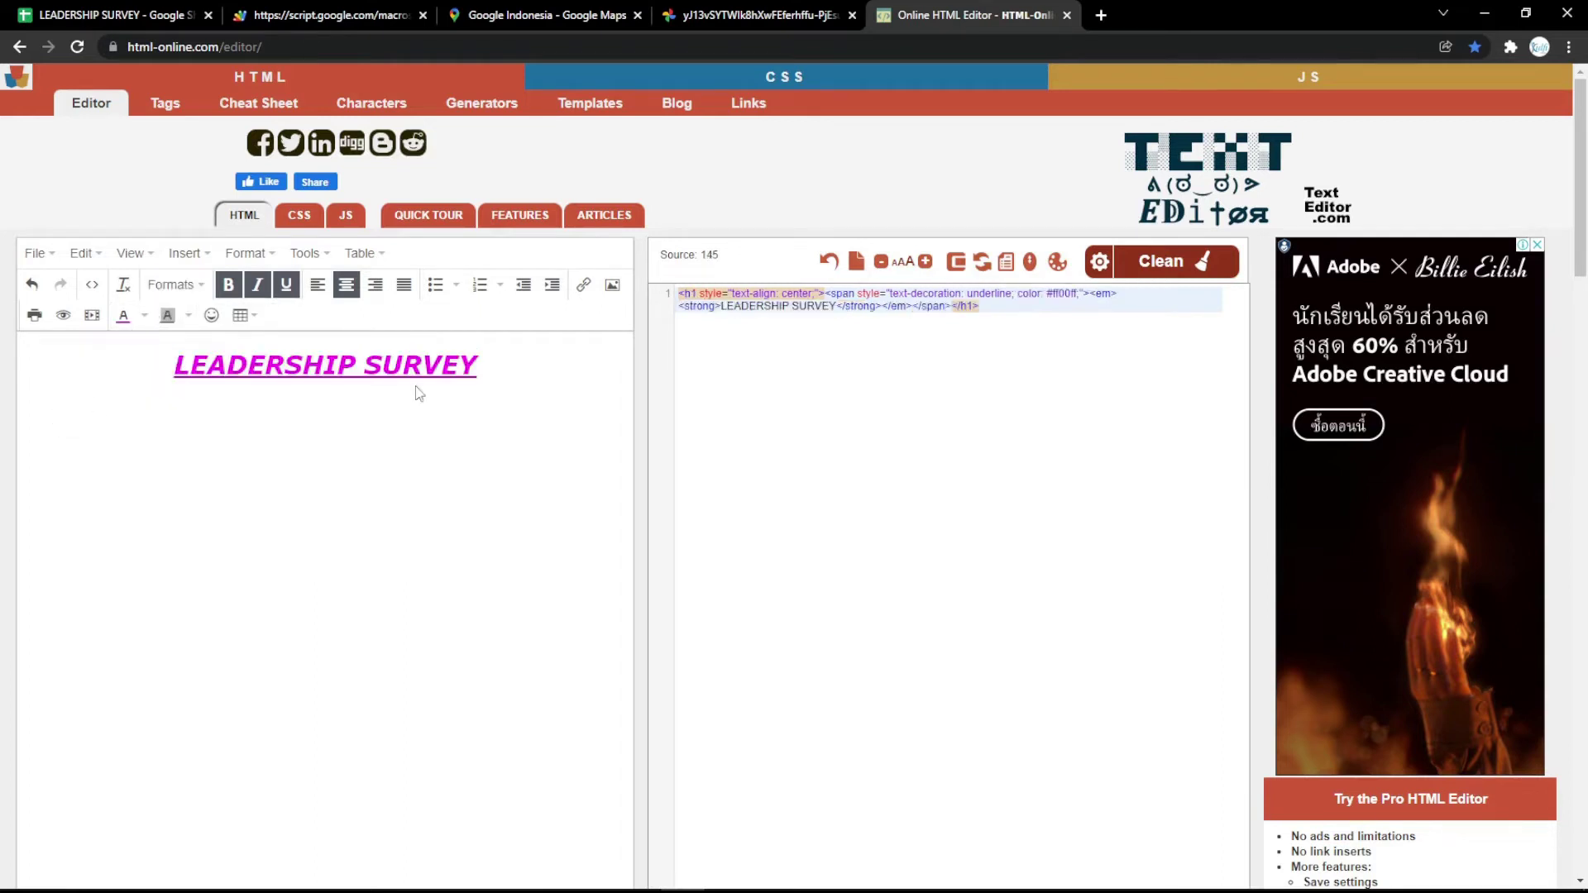
click(943, 336)
key(ctrl+a)
key(ctrl+c)
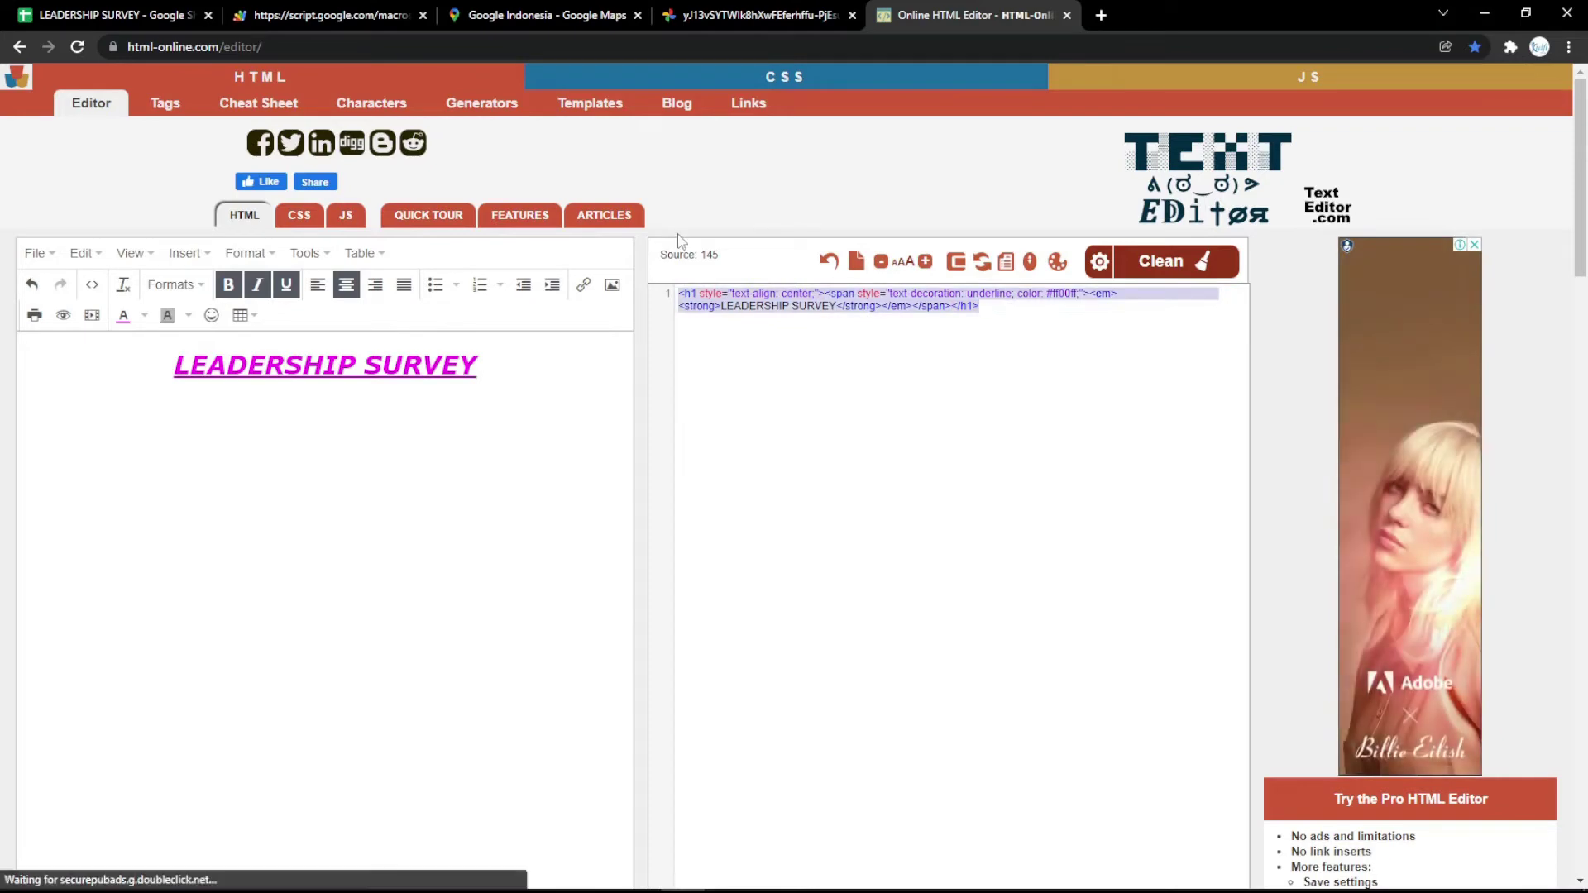
click(116, 15)
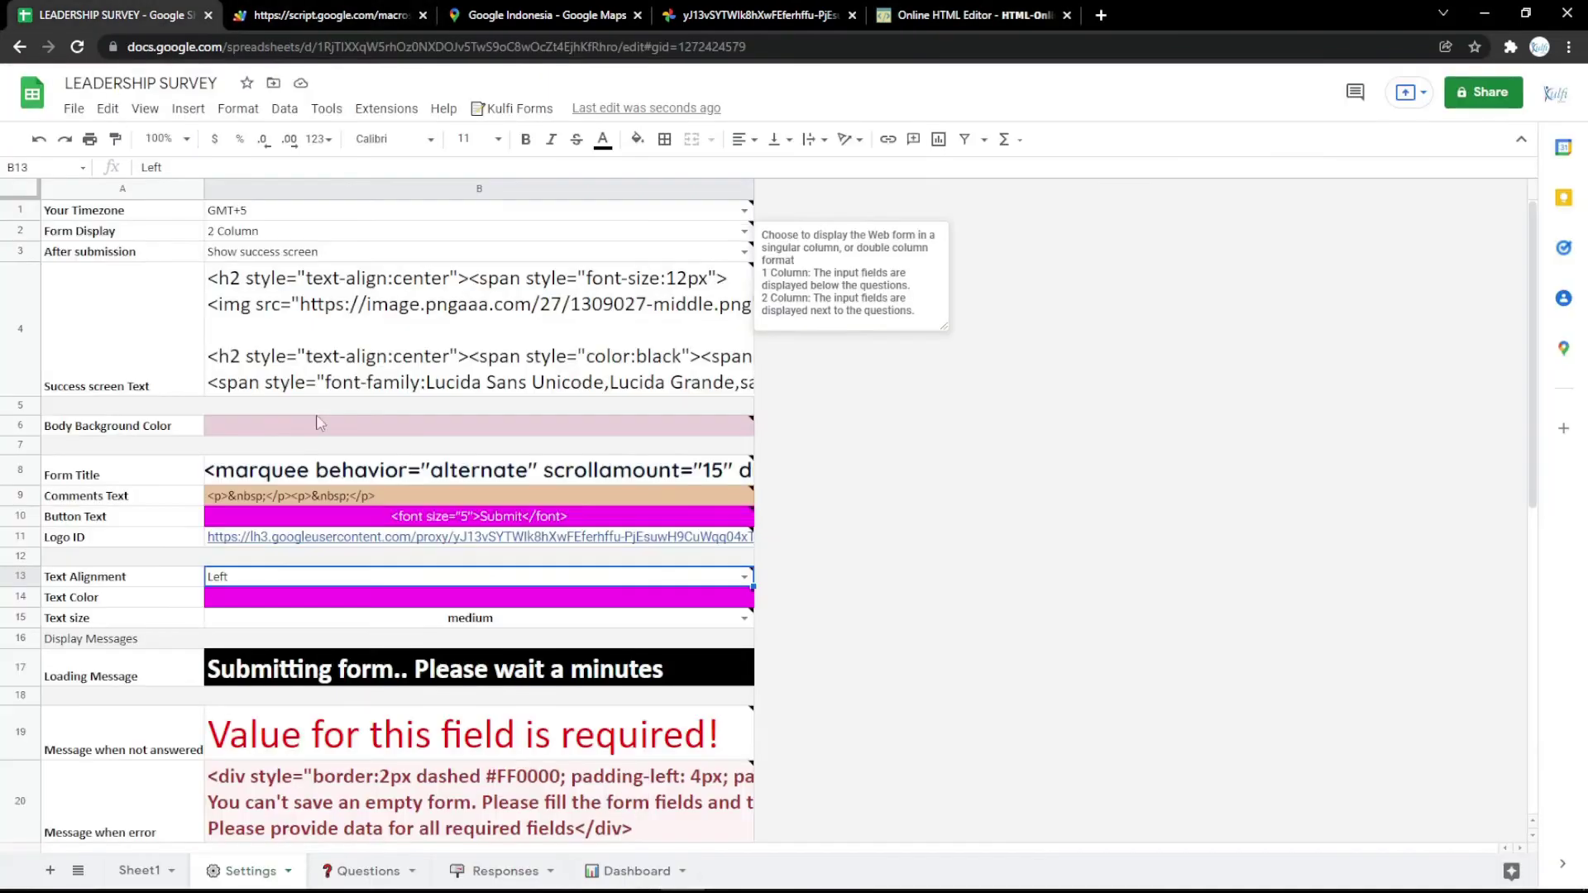
Step: Paste the magenta heading HTML into Form Title B8, confirm it on the reloaded form, then open Responses
double_click(389, 474)
key(ctrl+a)
key(ctrl+v)
click(465, 427)
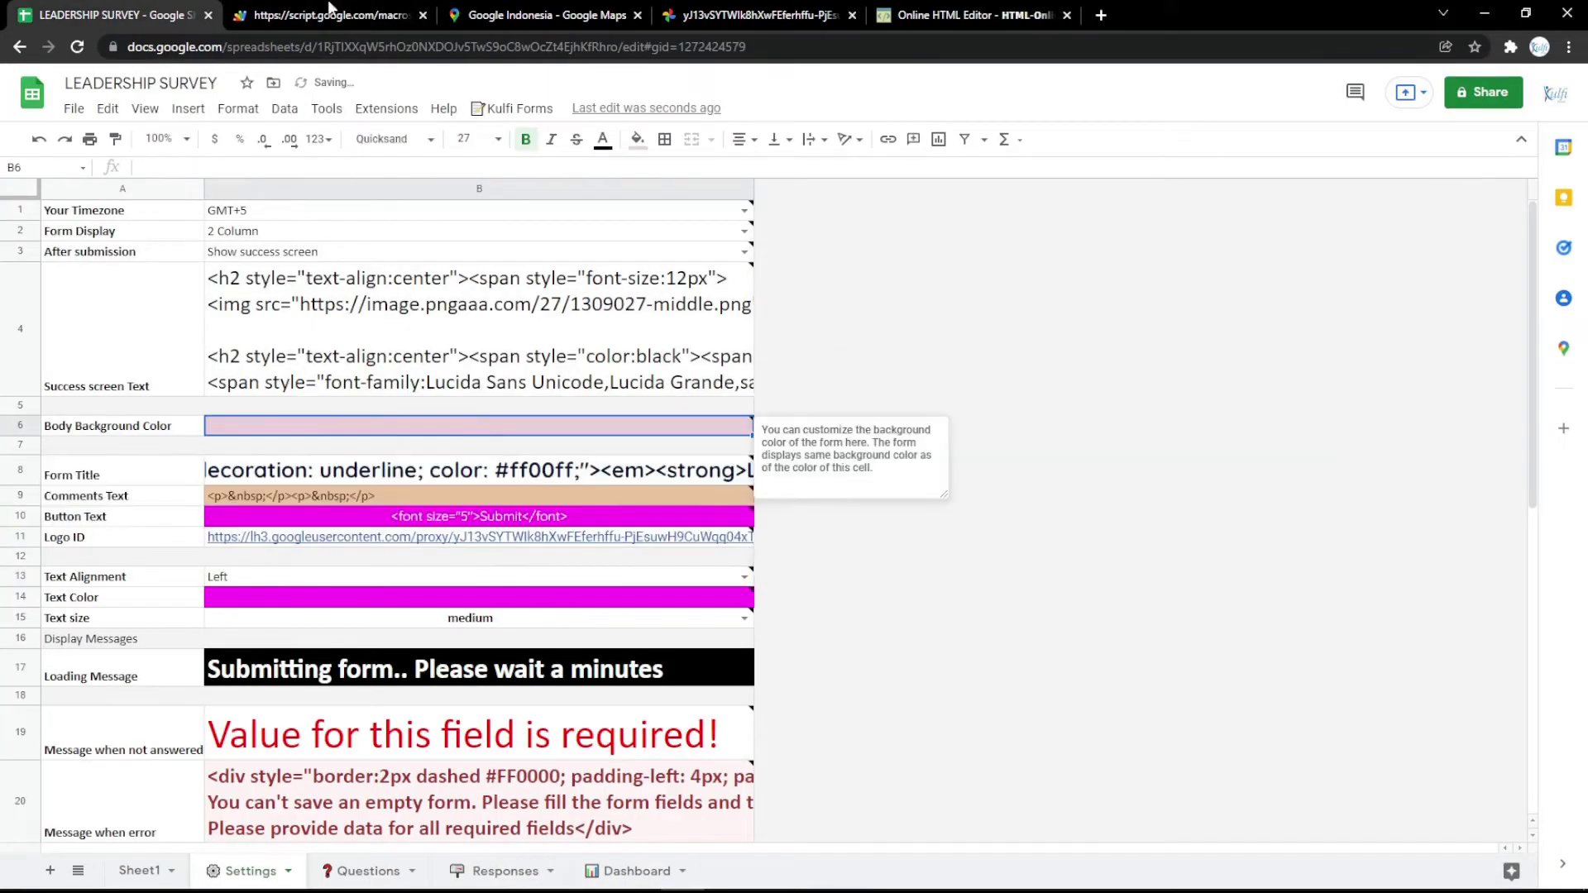
click(329, 12)
key(F5)
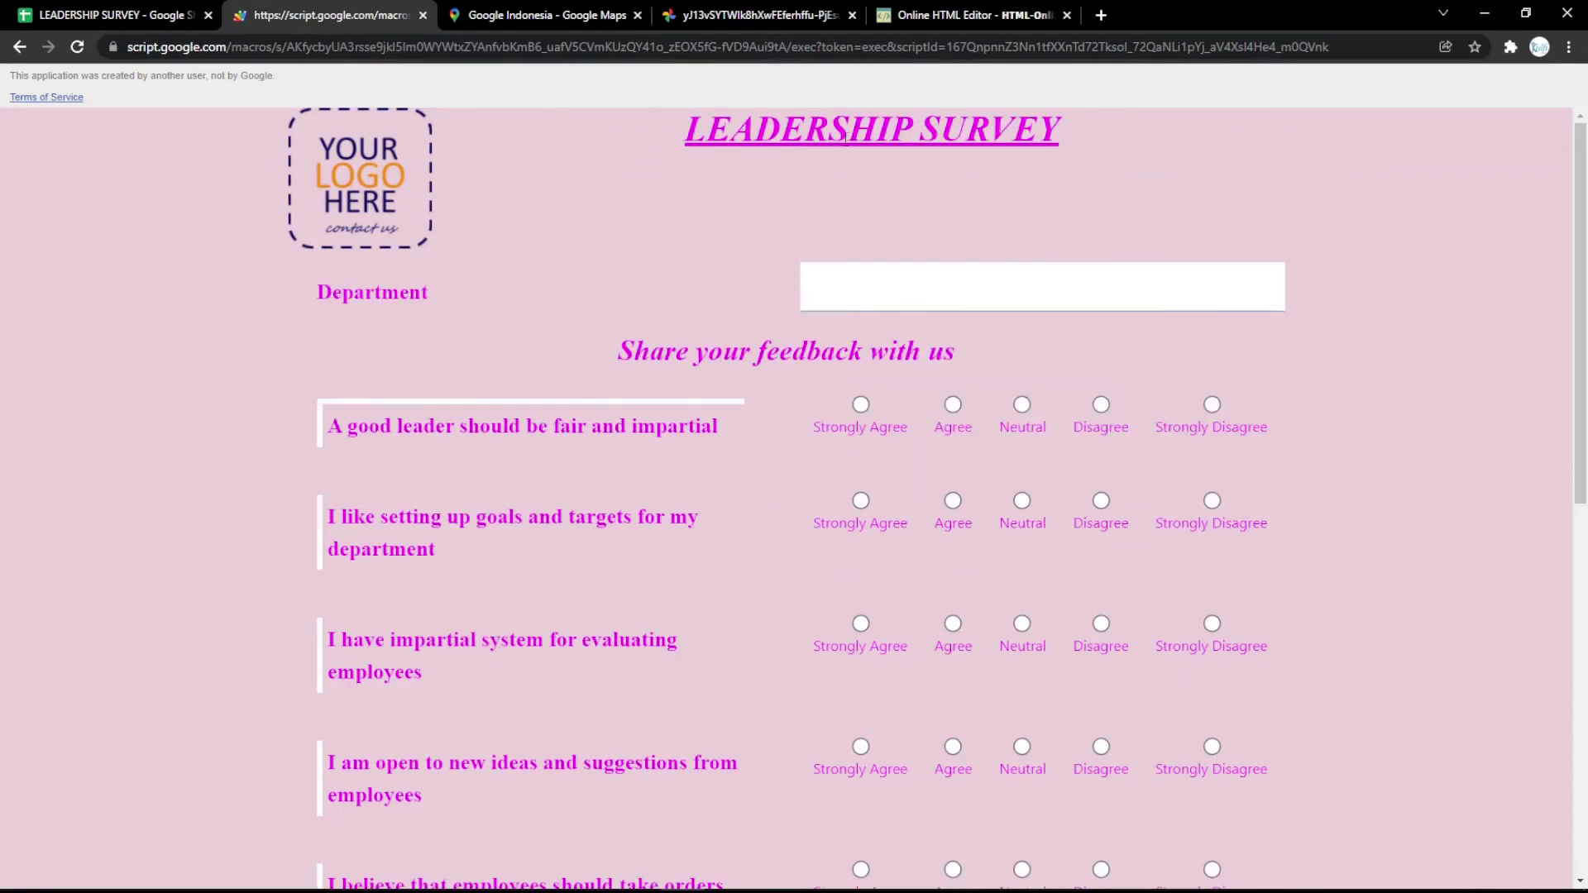
click(174, 15)
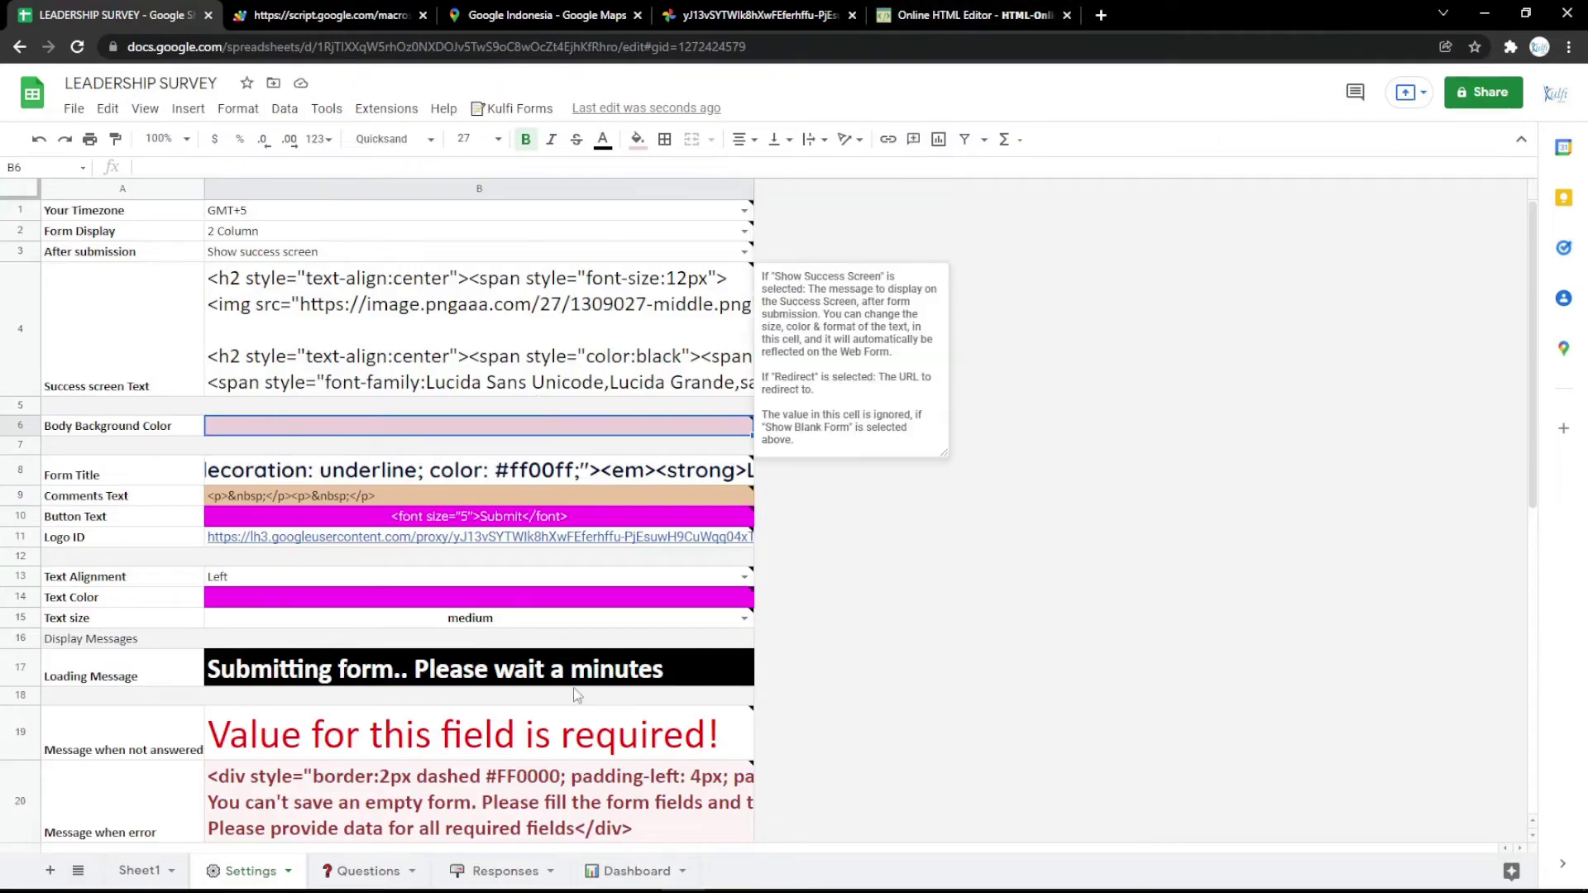
click(500, 869)
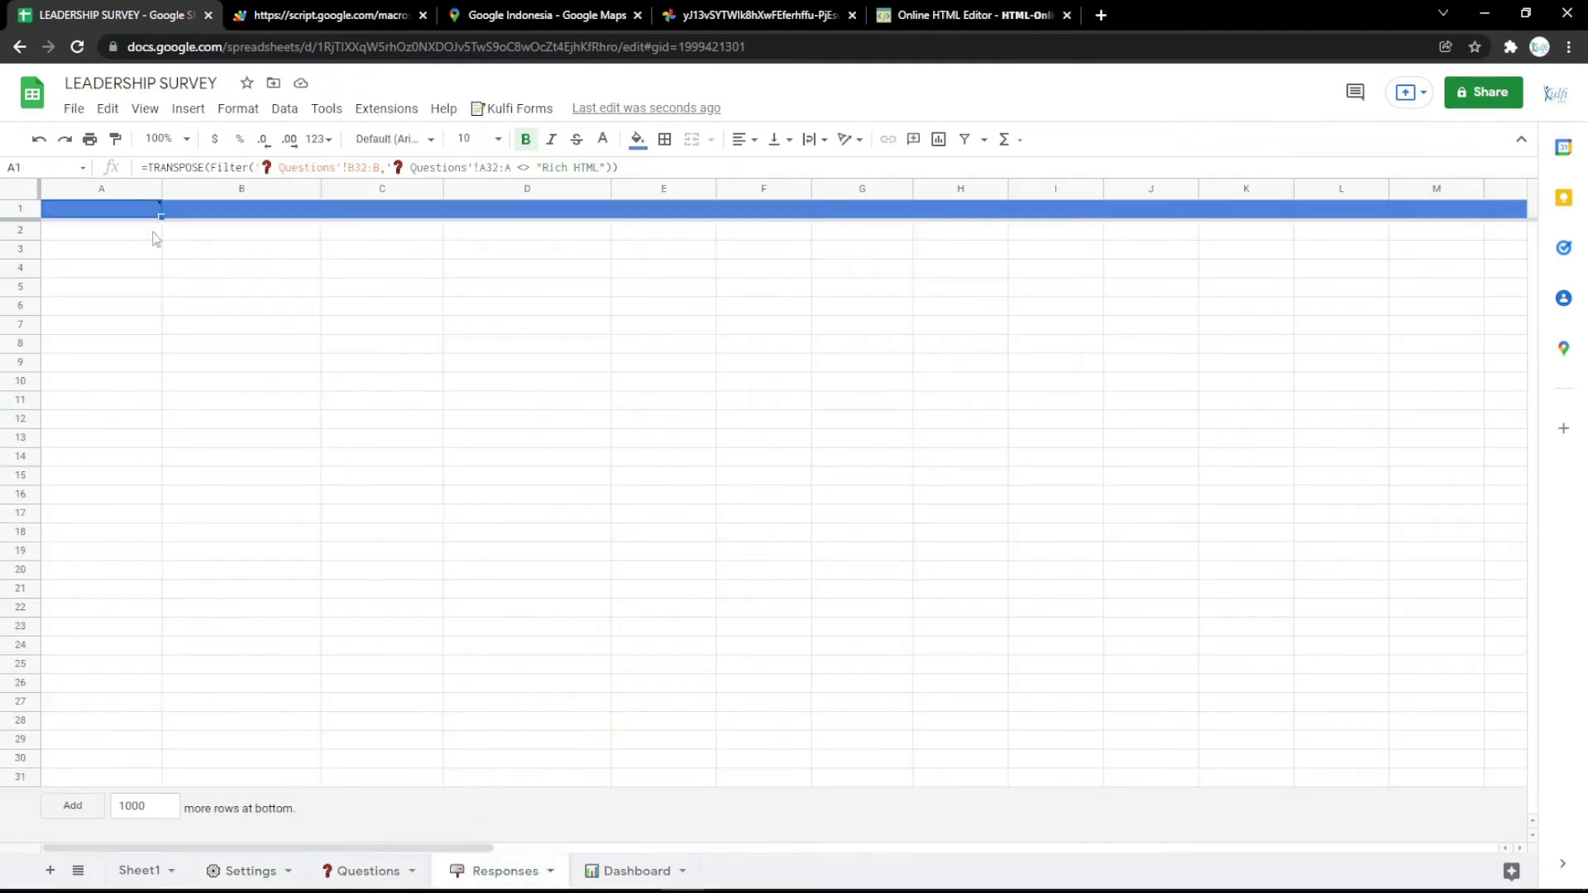
Step: Paste the saved TRANSPOSE(FILTER()) header formula from the RESPONSES note into Responses A1
click(1101, 15)
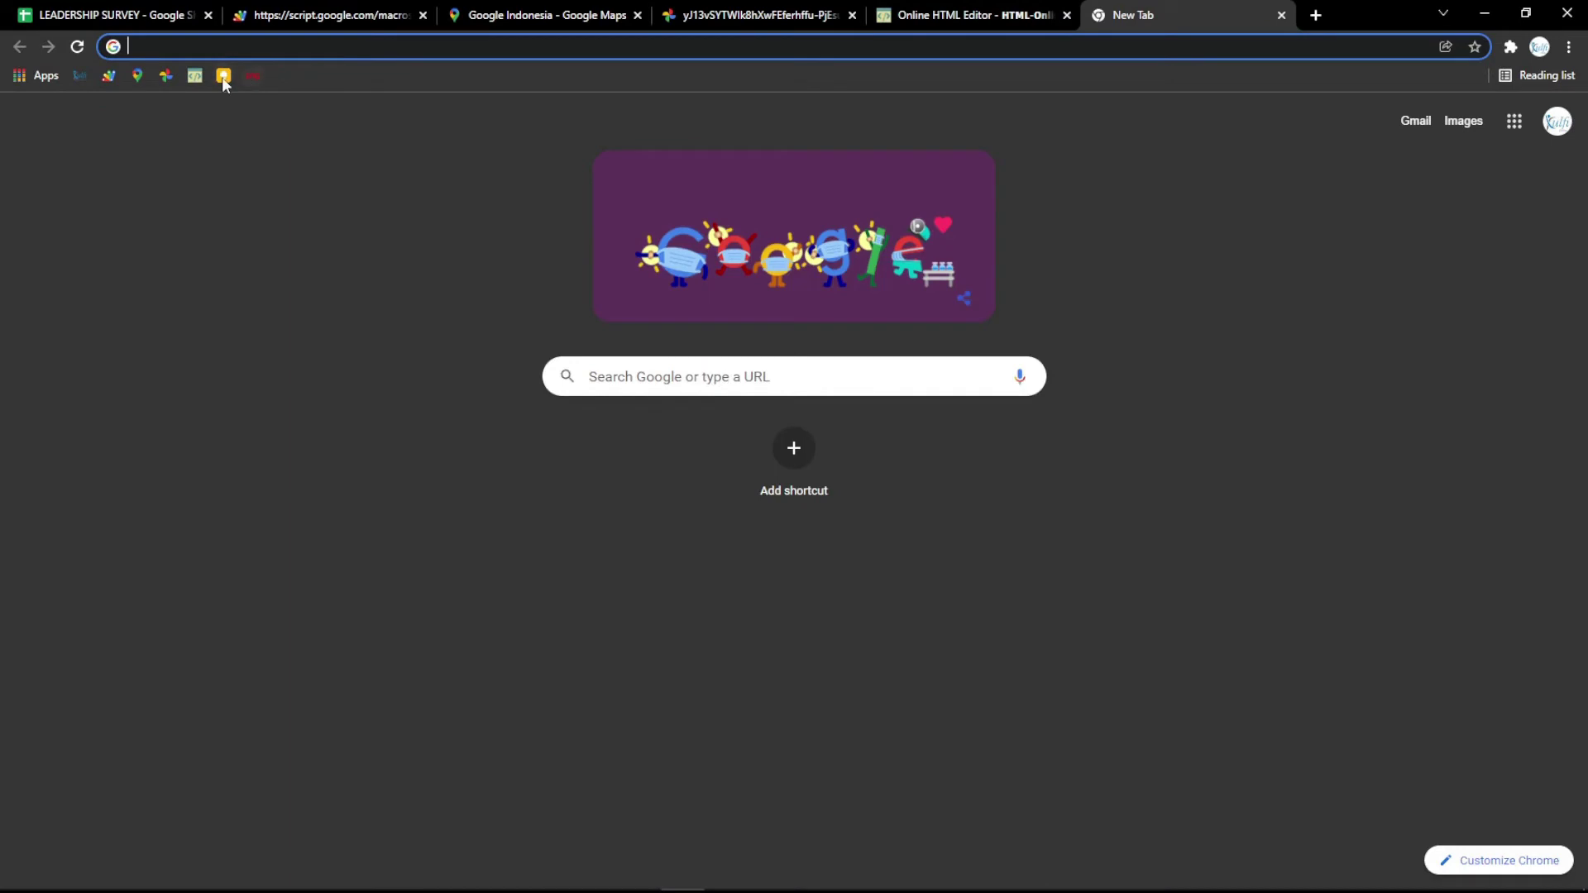
click(224, 77)
key(ctrl+a)
key(ctrl+v)
key(ctrl+z)
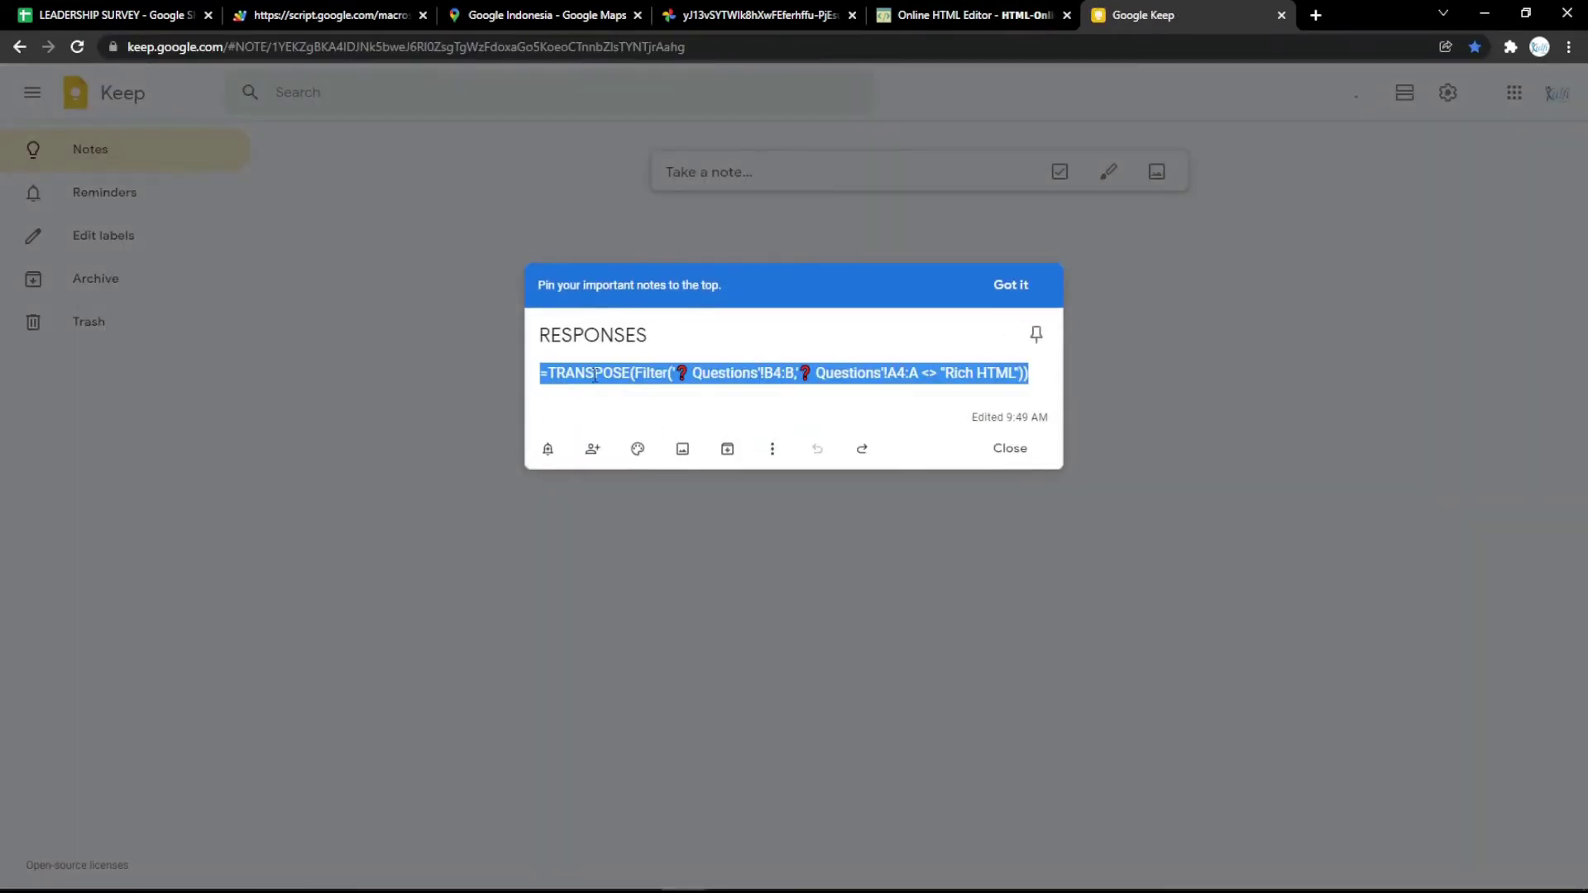
click(132, 10)
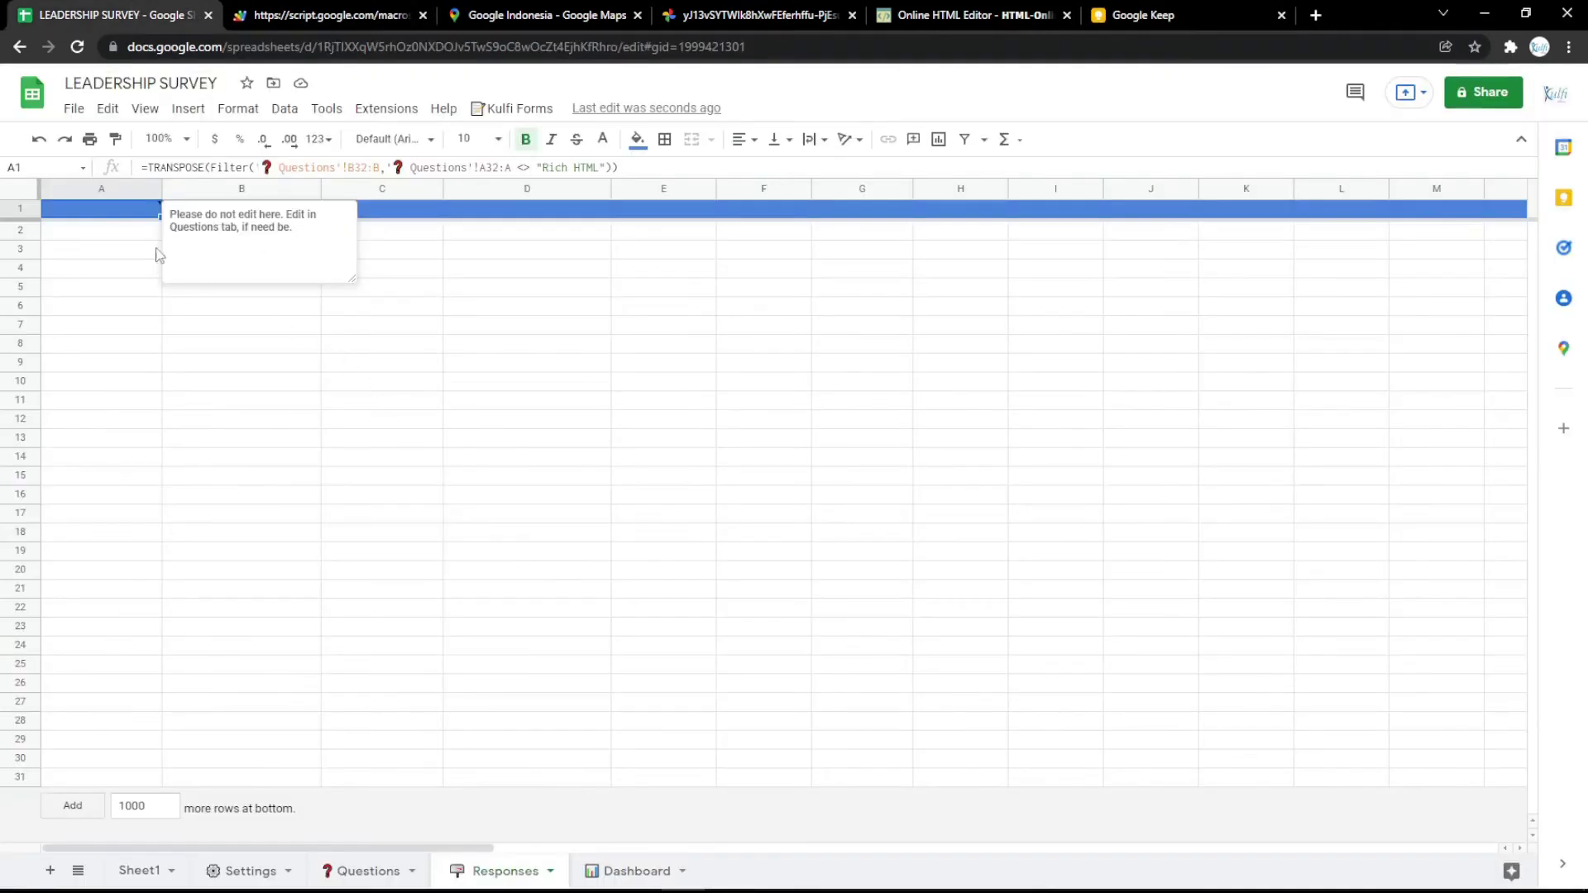
double_click(123, 214)
key(ctrl+a)
text(=TRANSPOSE(Filter('❓ Questions'!B4:B,'❓ Questions'!A4:A <> "Rich HTML")))
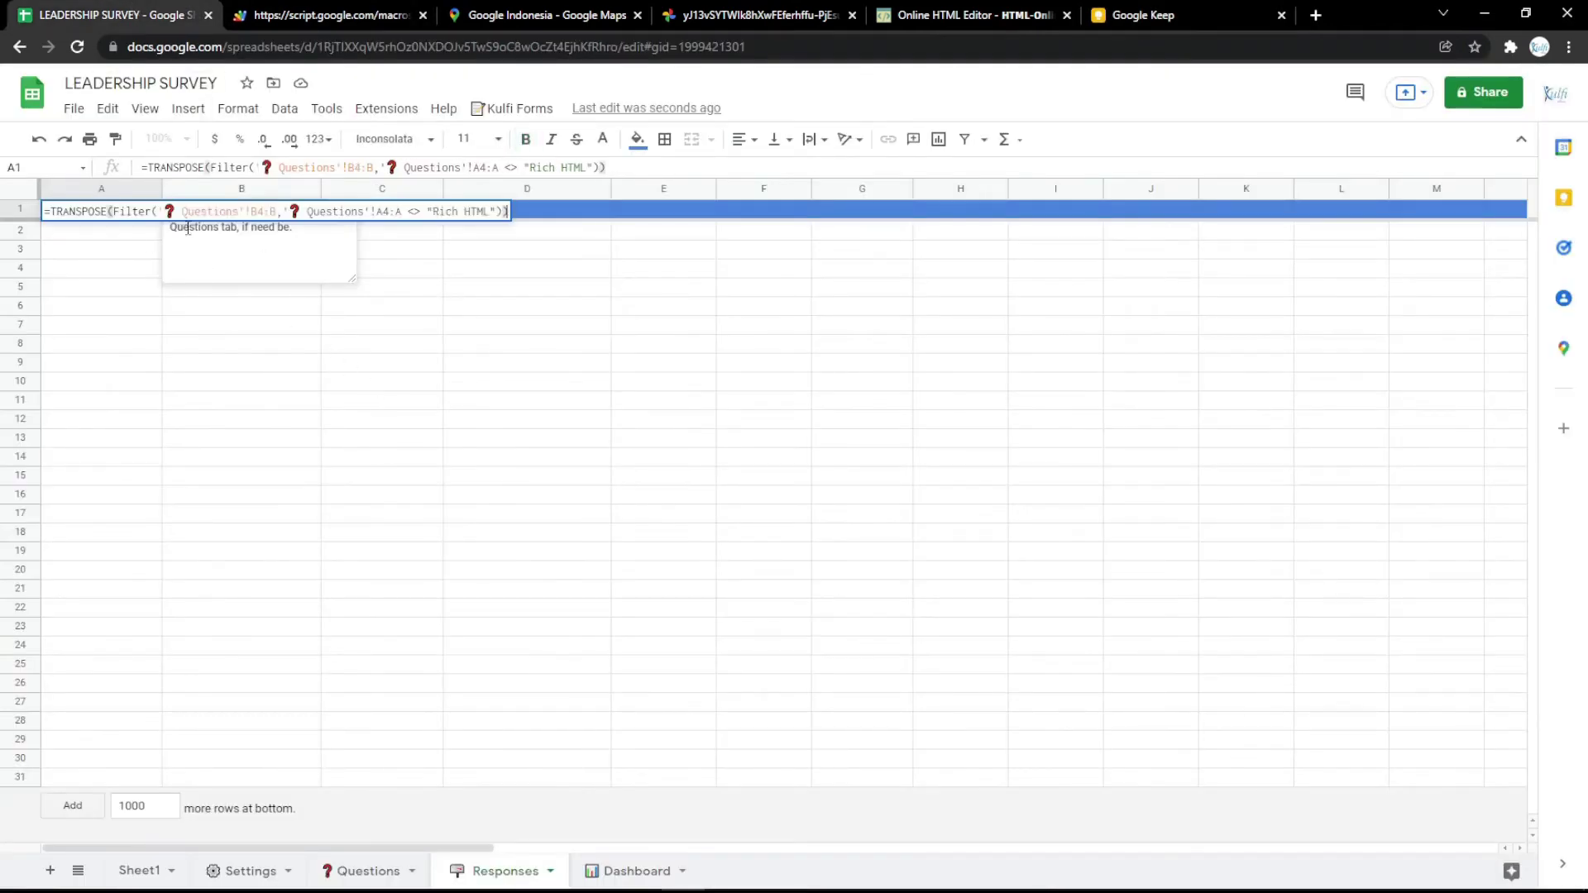
click(116, 272)
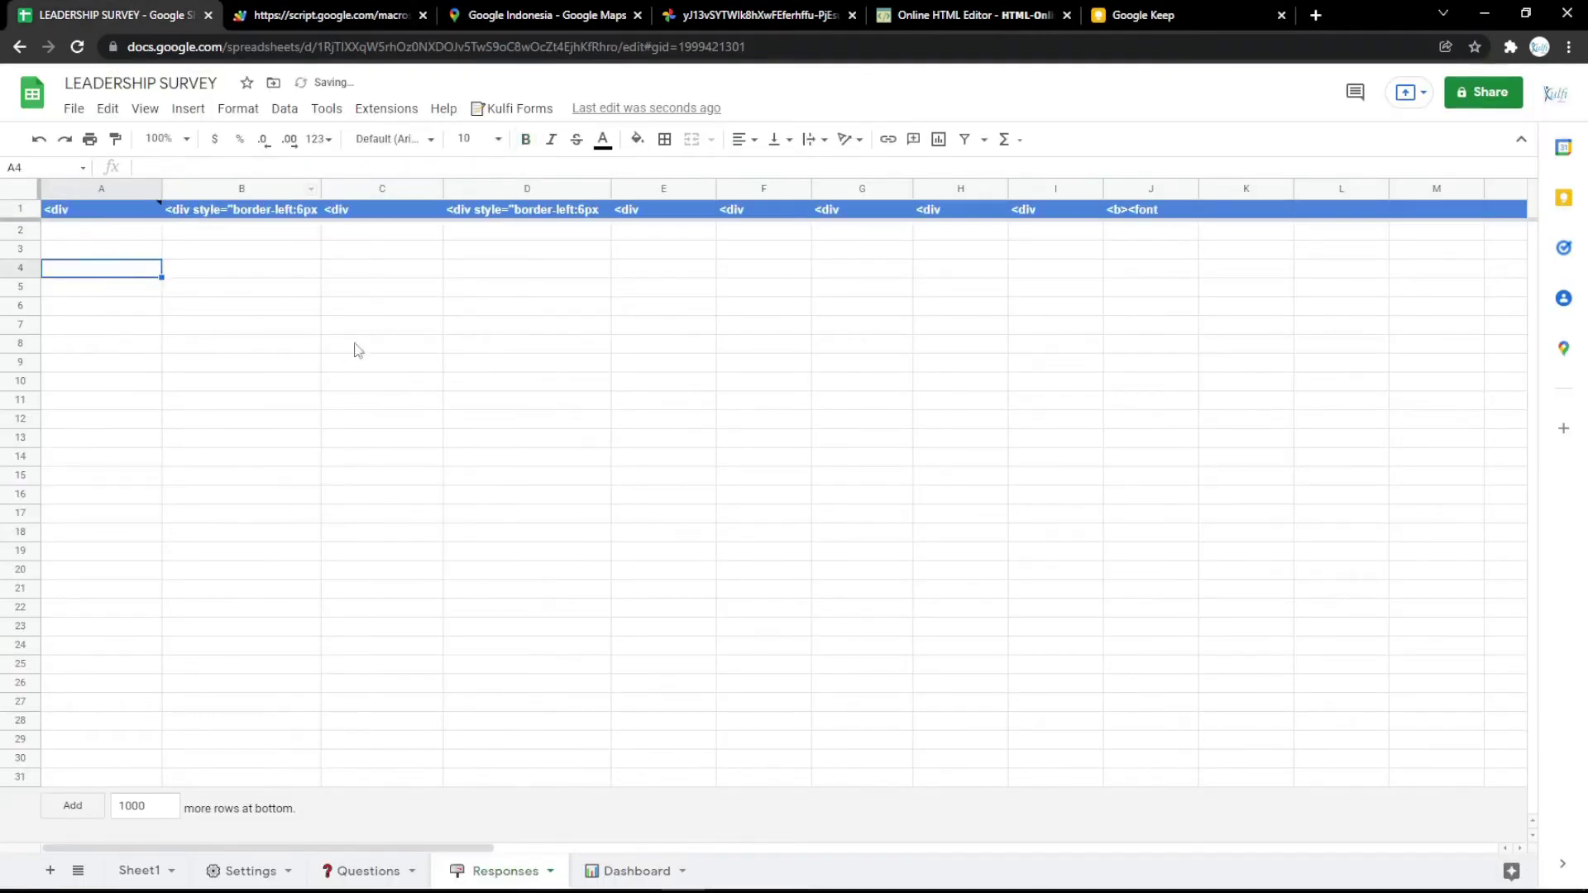
Step: Change A1's formula to start at Questions row 3, then reload the survey form
click(372, 870)
click(285, 298)
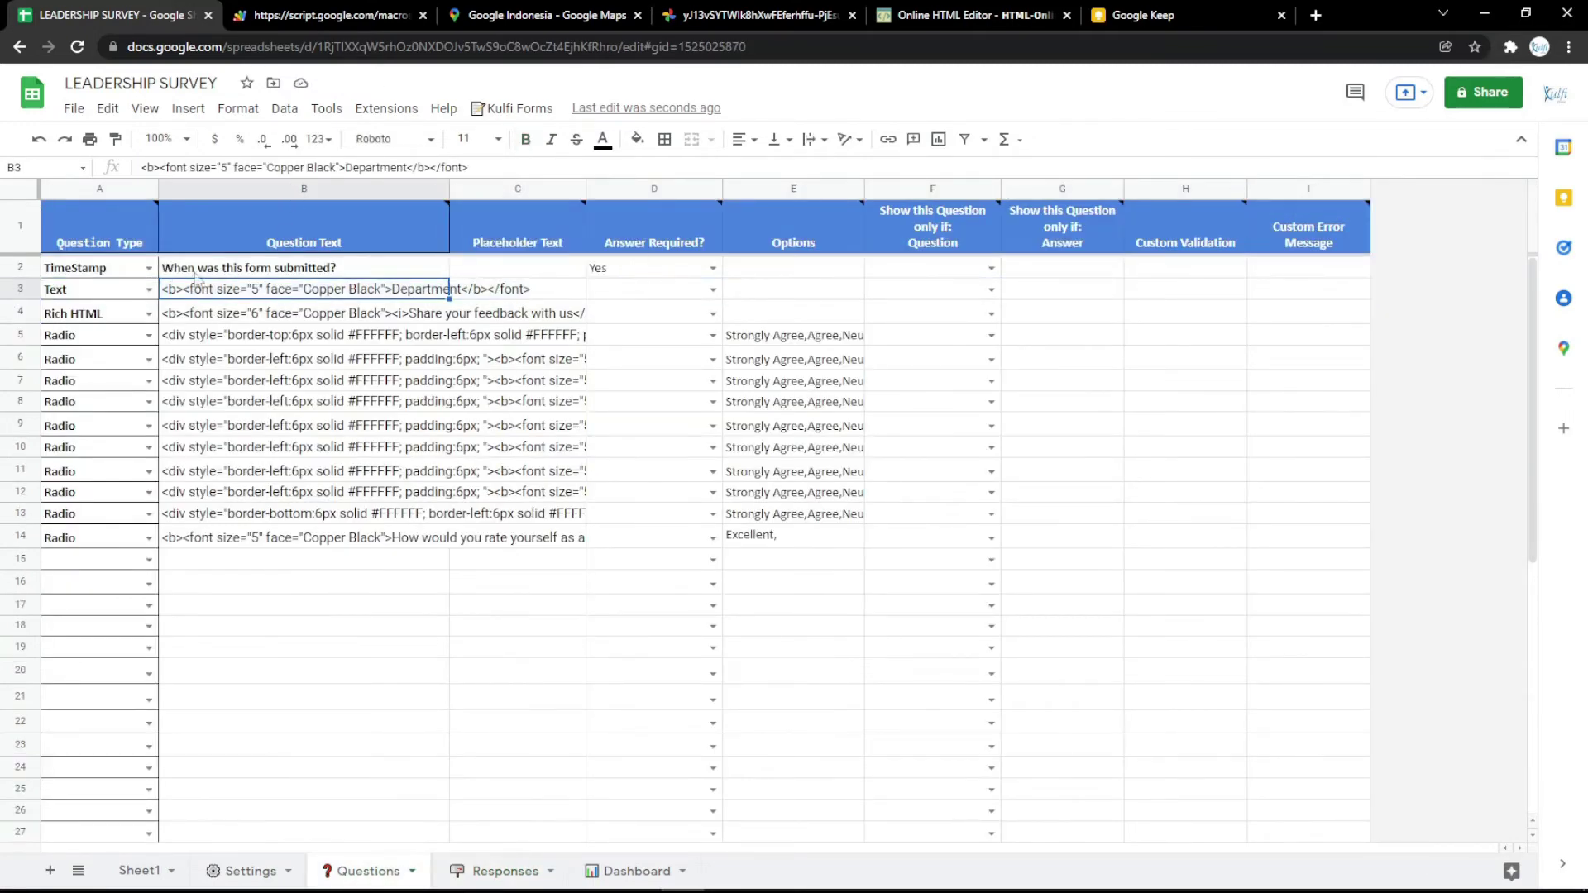
click(500, 871)
click(104, 207)
double_click(234, 212)
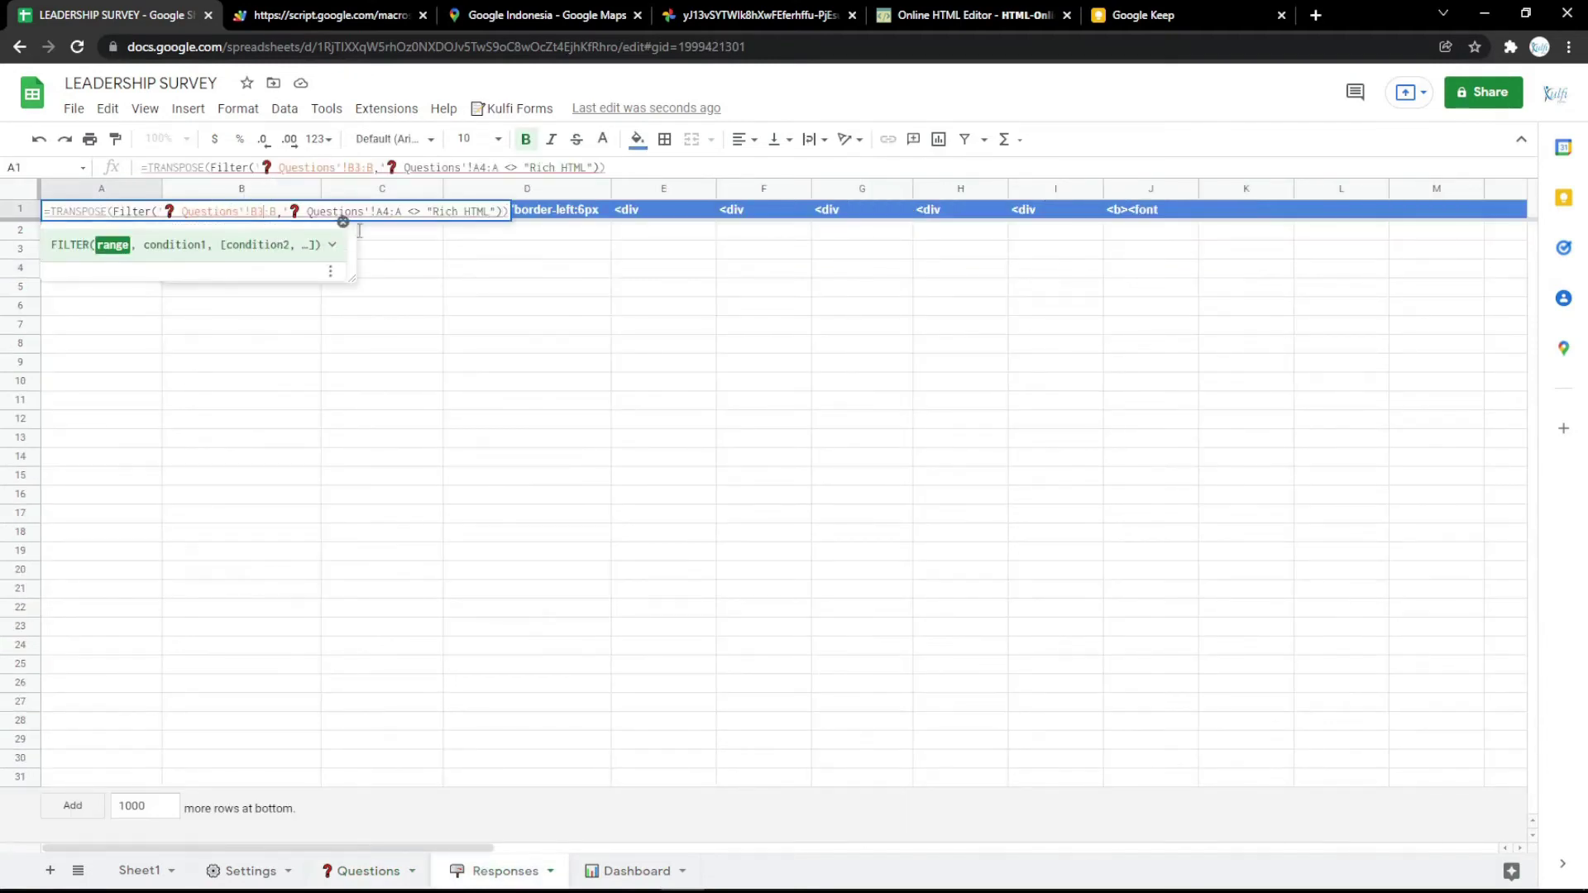
click(386, 212)
key(BackSpace)
text(3)
click(389, 276)
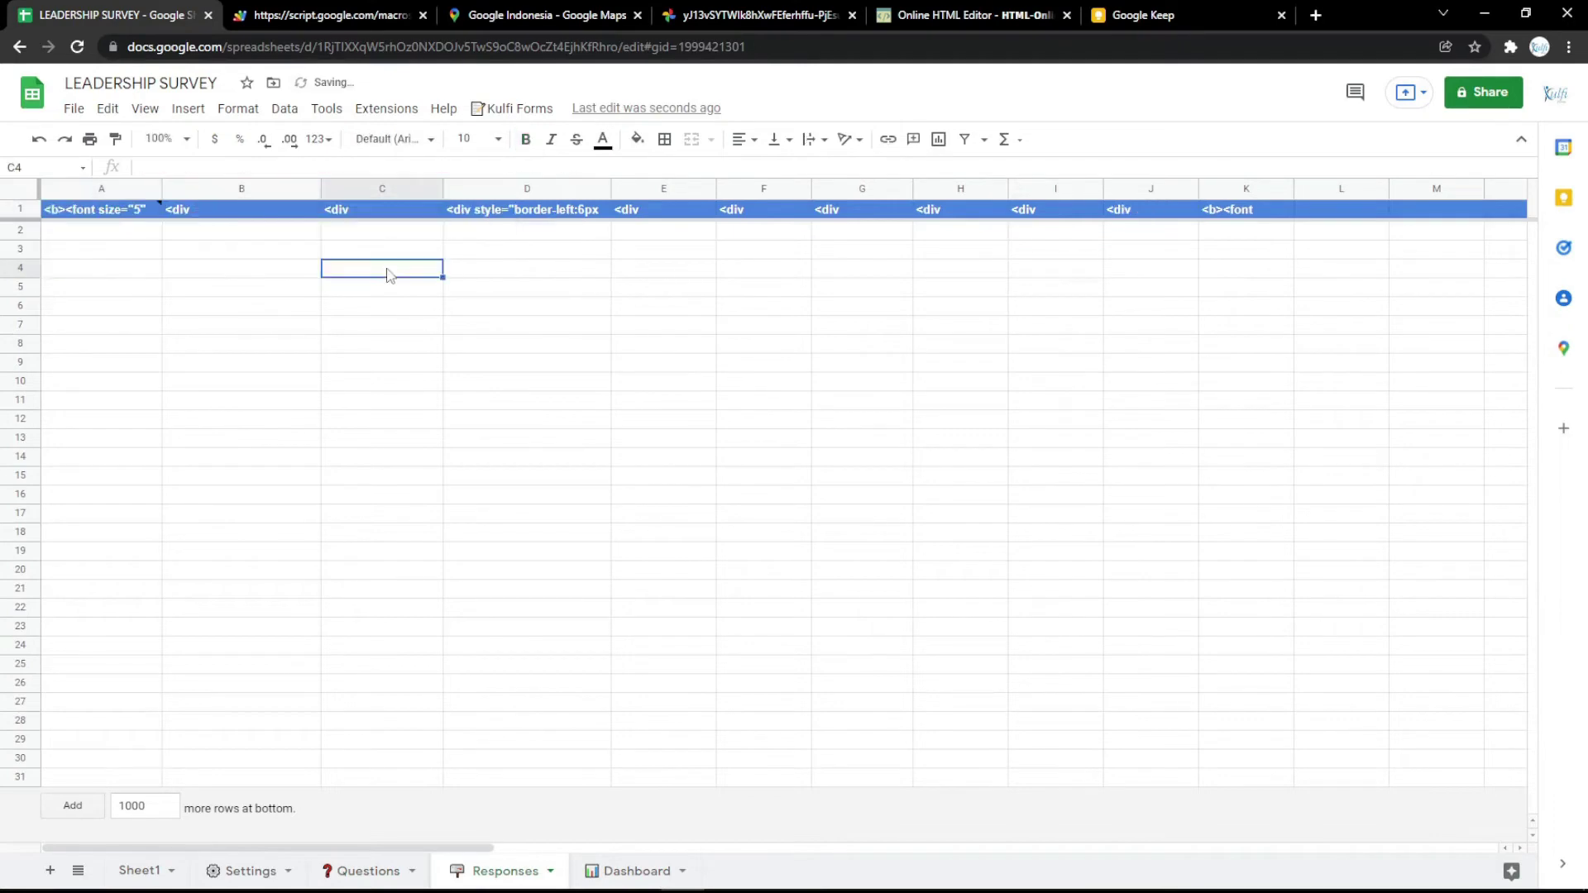
click(331, 13)
key(F5)
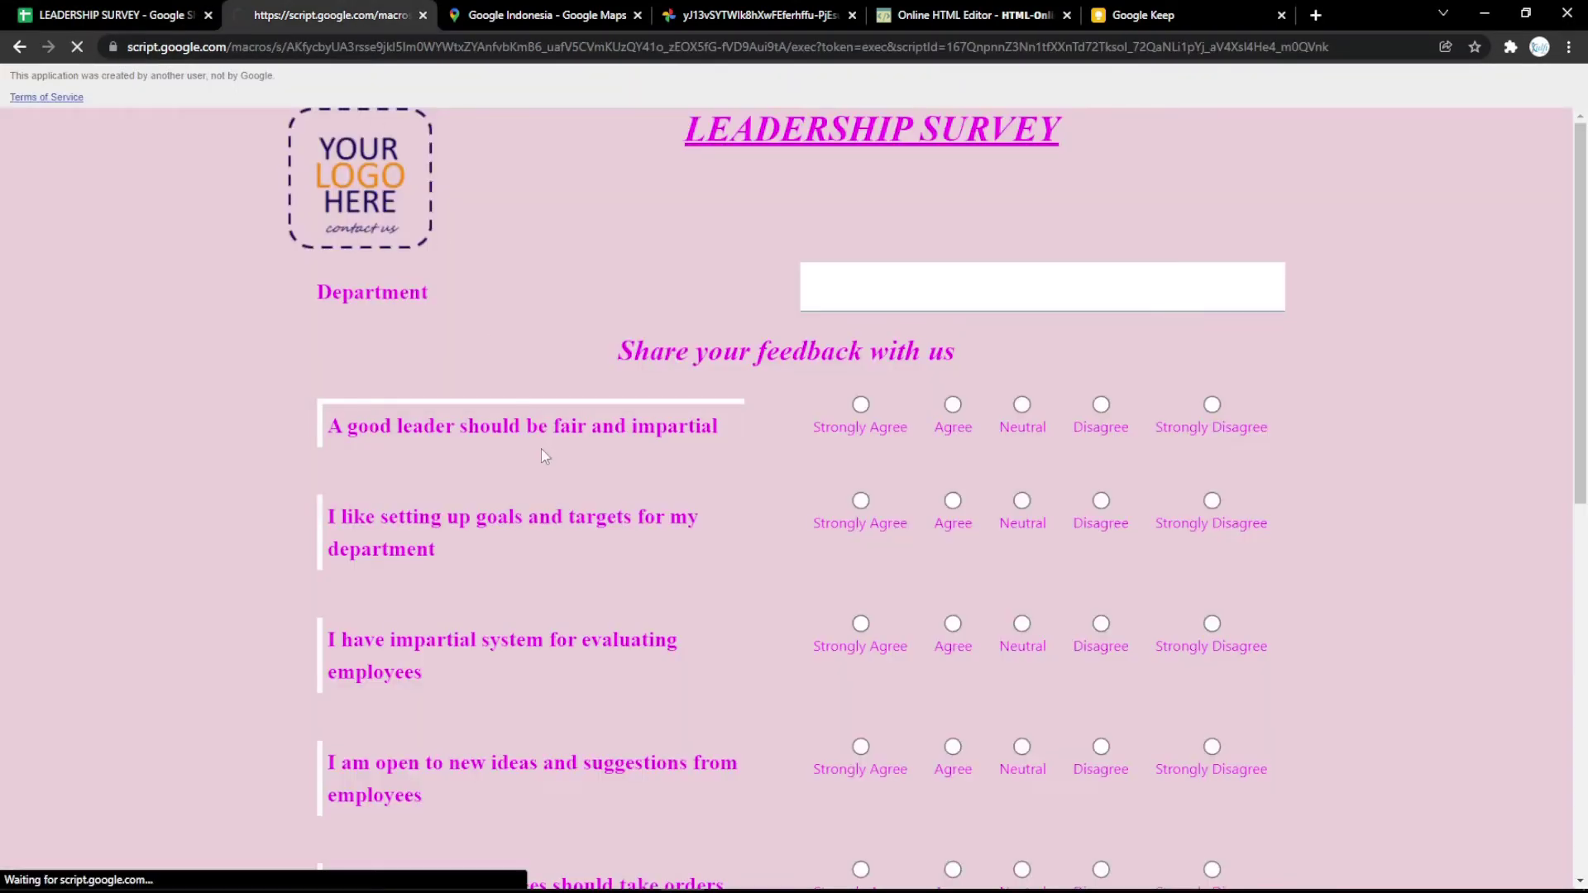
Step: Submit a test survey with department Office, Agree answers and an Excellent self-rating
click(904, 272)
text(Office)
click(951, 410)
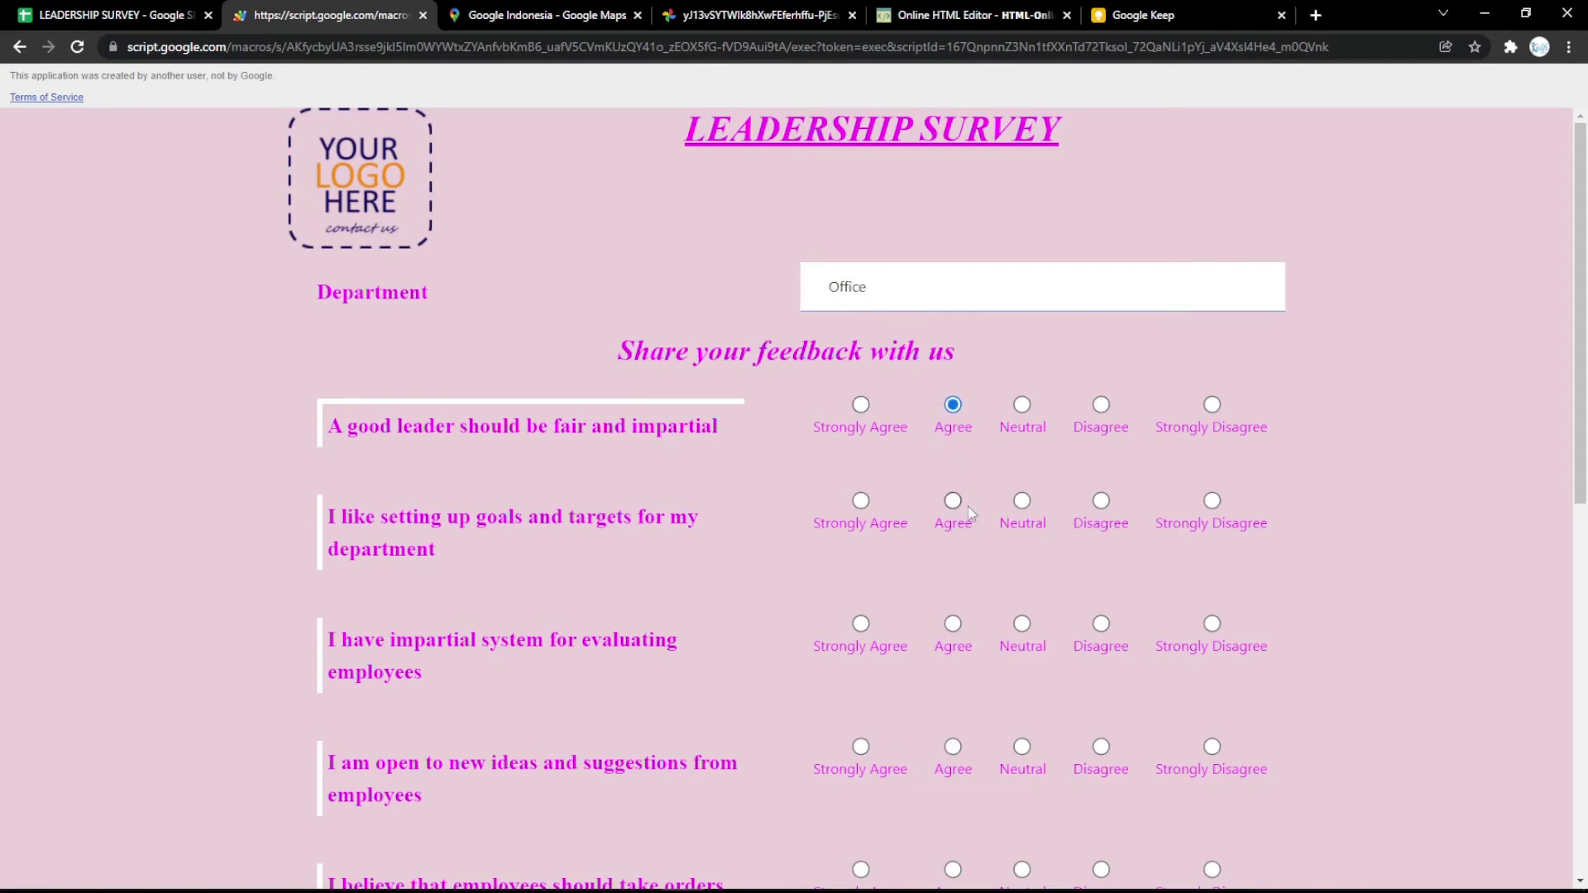
scroll(870, 634, down, 8)
click(953, 489)
click(953, 610)
click(841, 739)
scroll(844, 739, down, 1)
click(852, 790)
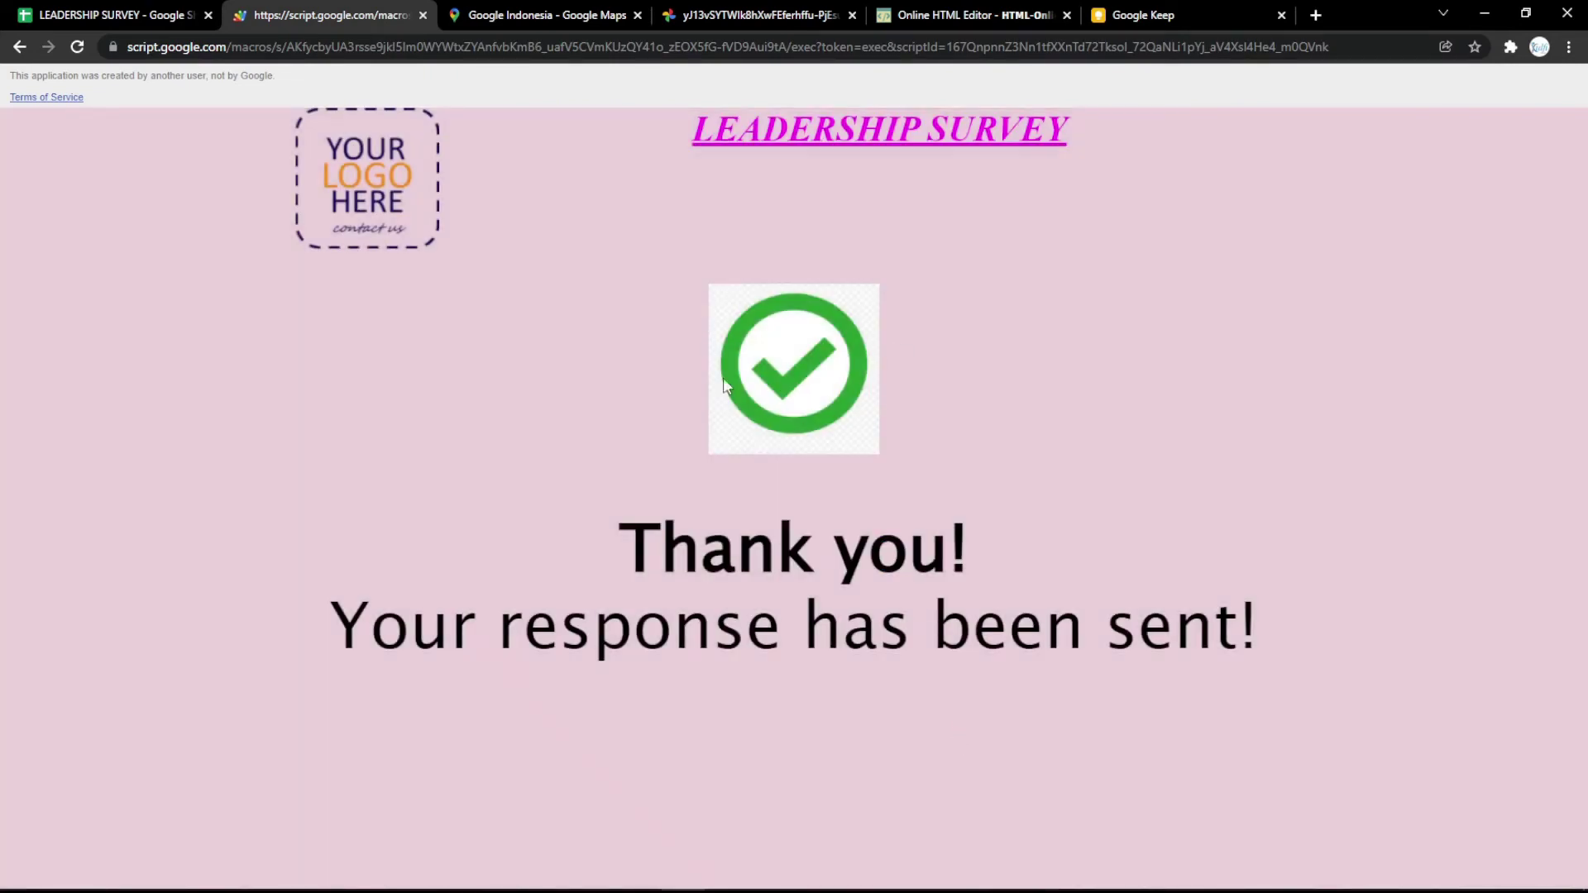
Step: Confirm the test response arrived in the spreadsheet and open the Settings sheet
click(155, 17)
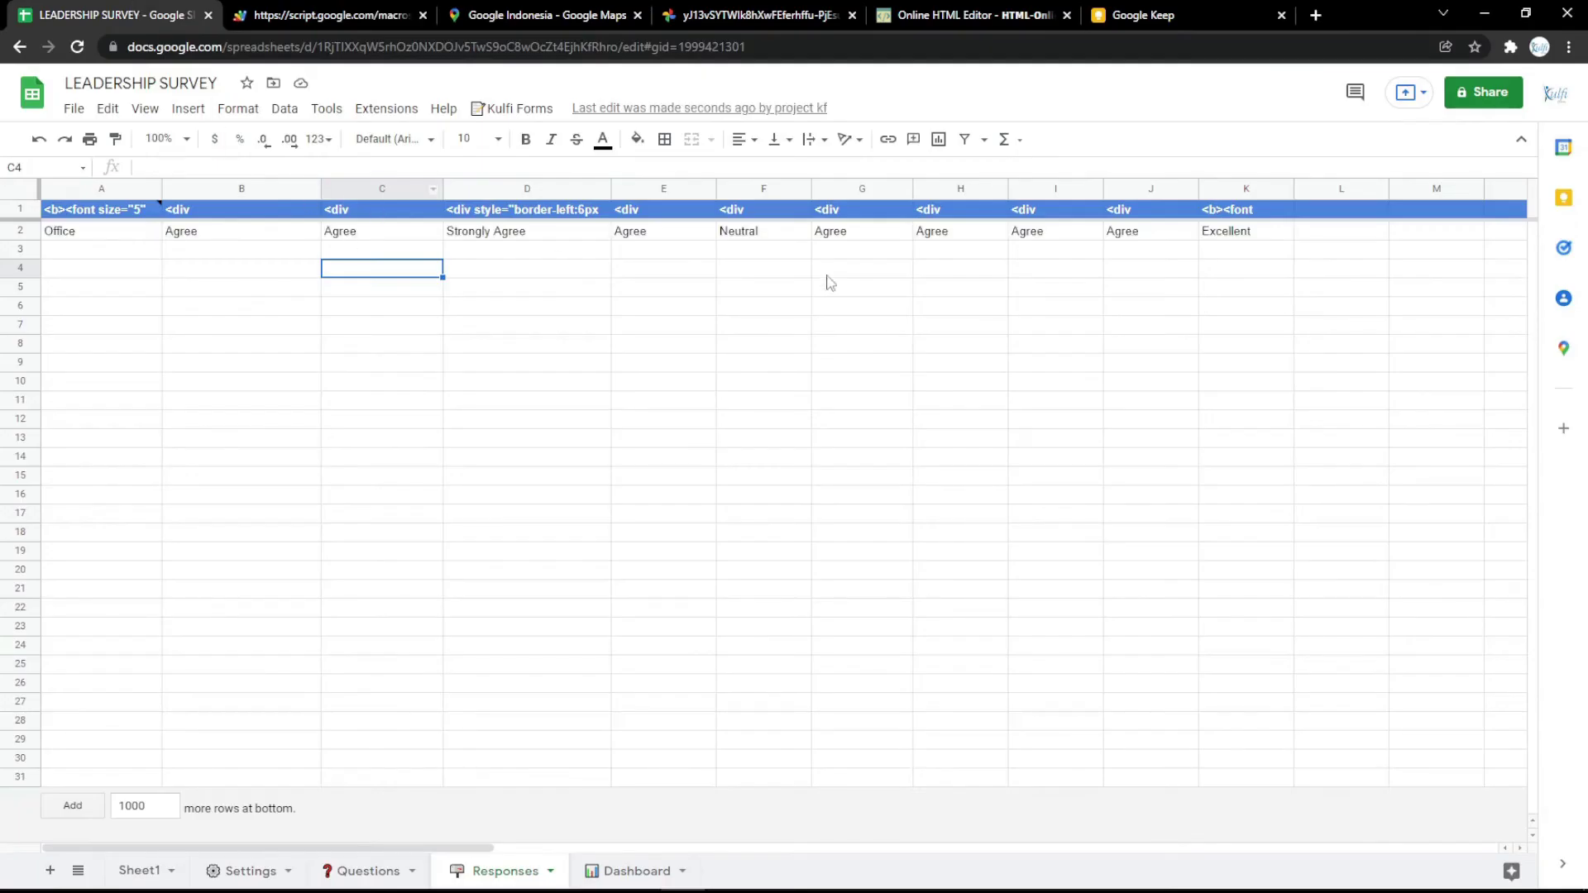
click(323, 10)
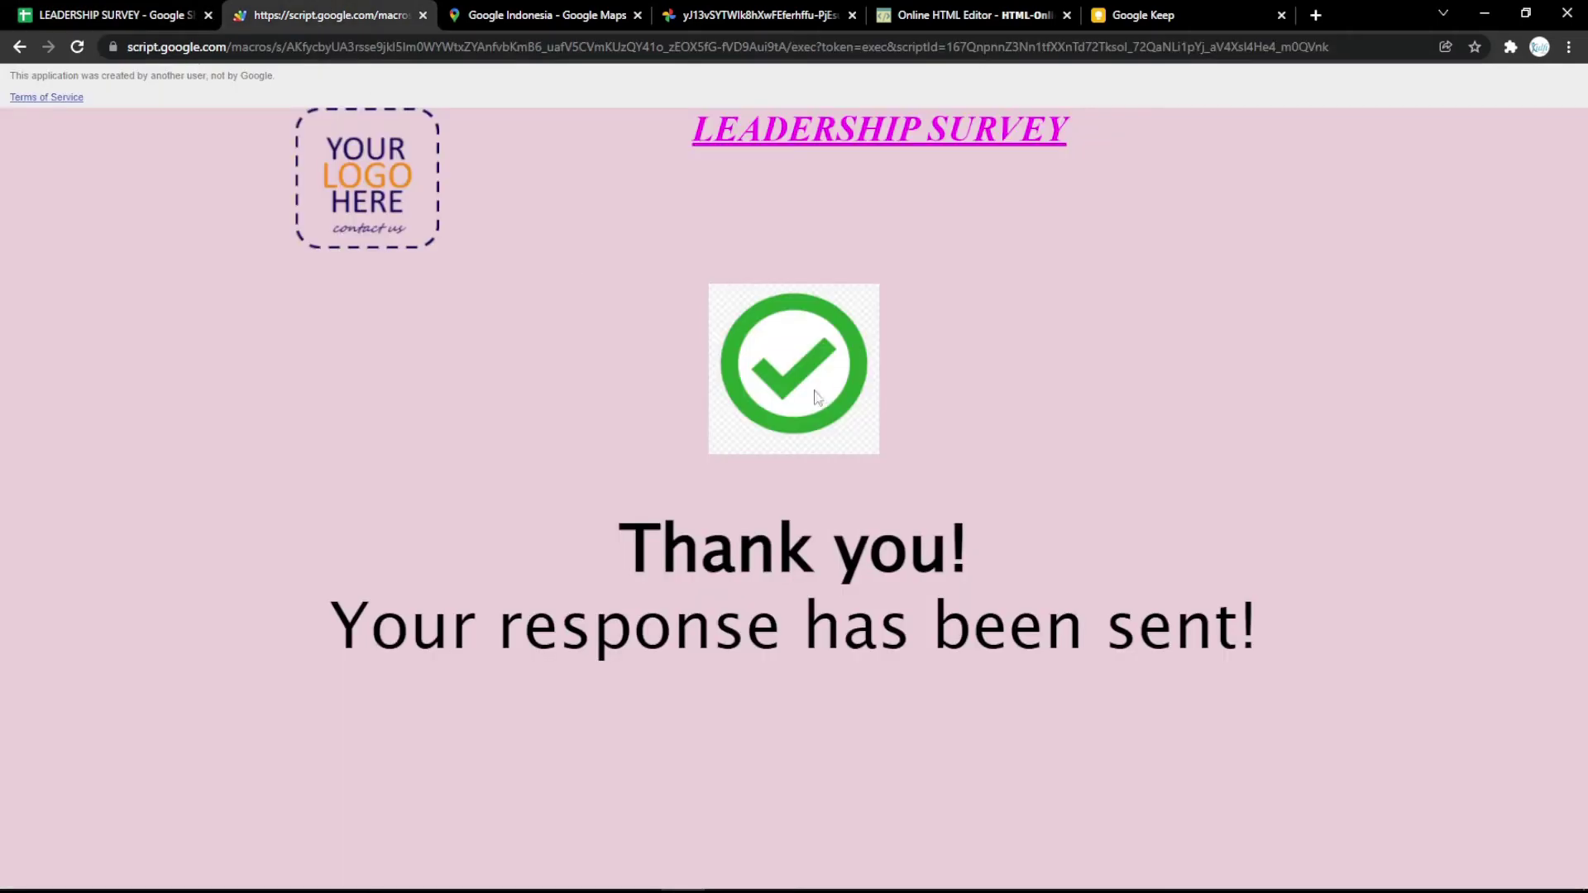
click(106, 10)
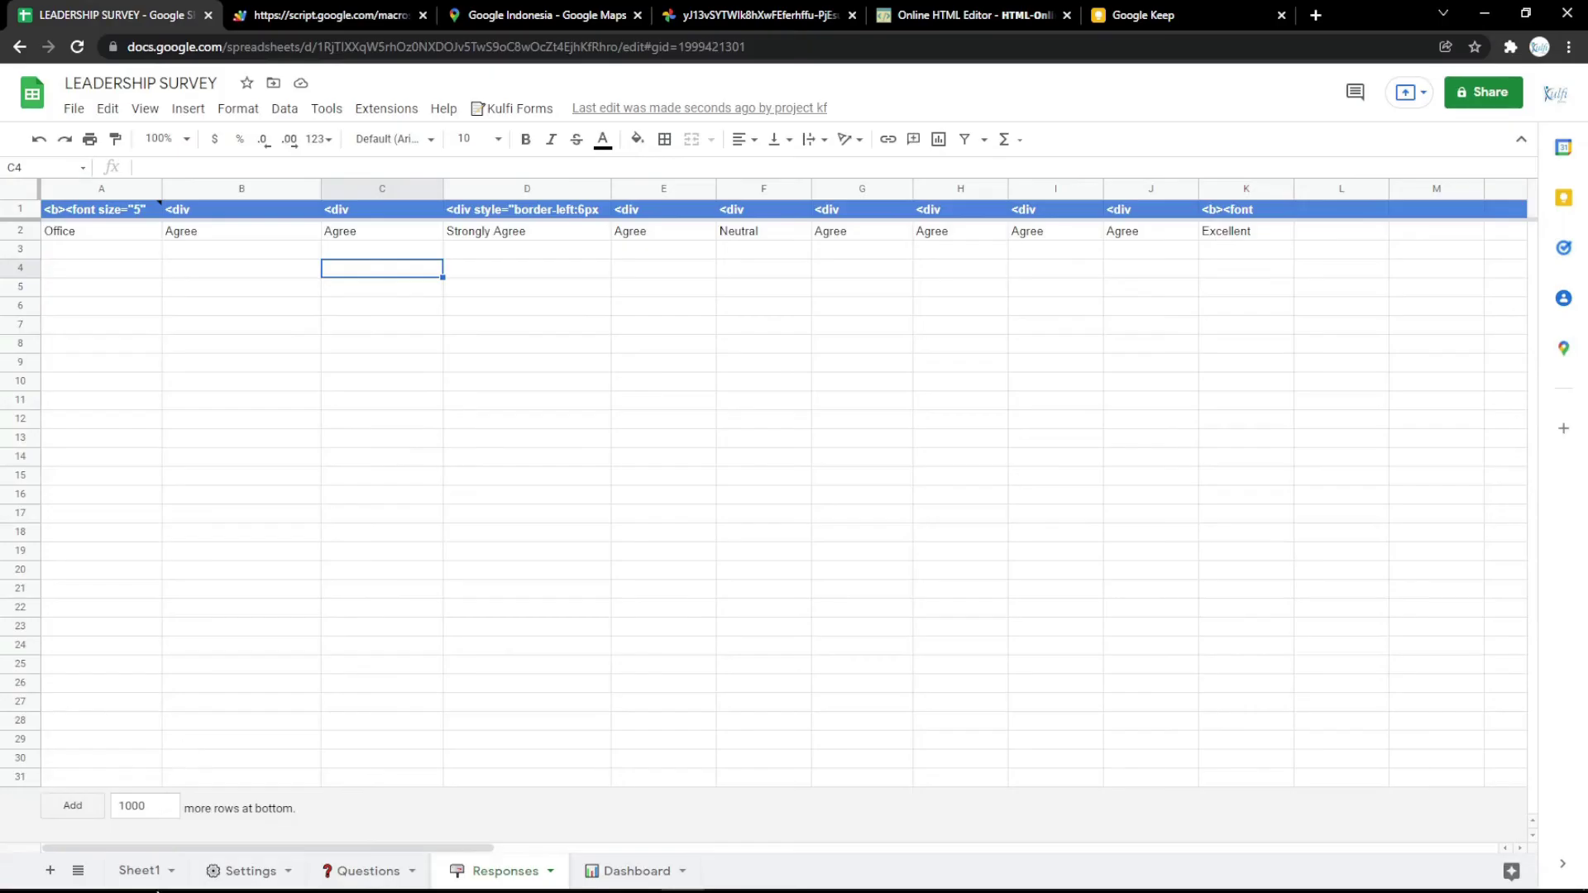
click(258, 871)
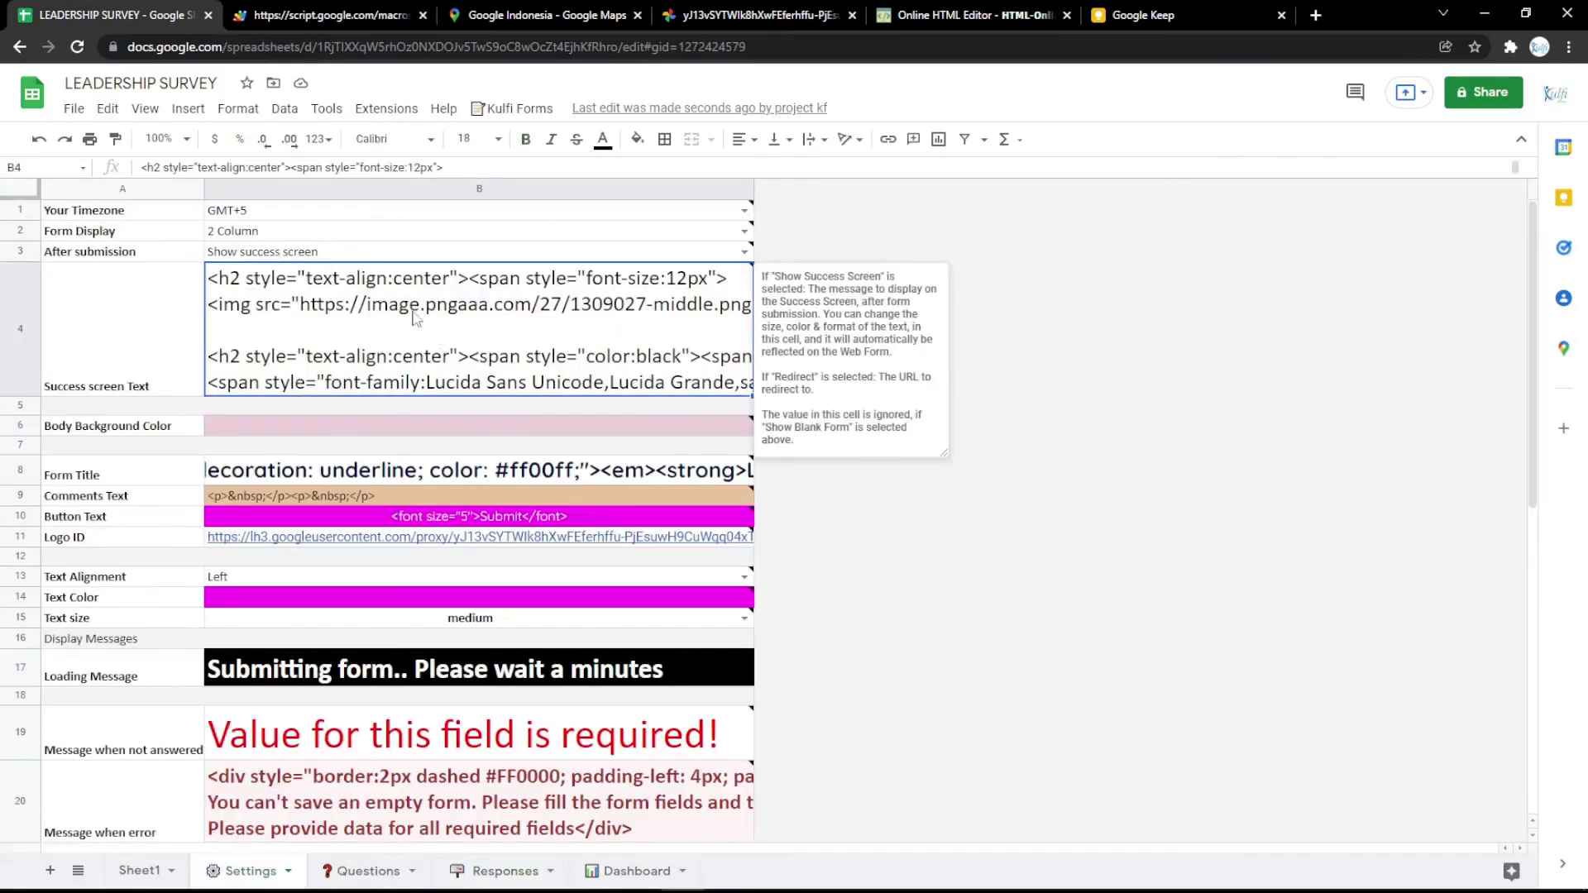
Step: Open the saved thank-you image in a new tab and copy its web address
click(1316, 15)
click(252, 76)
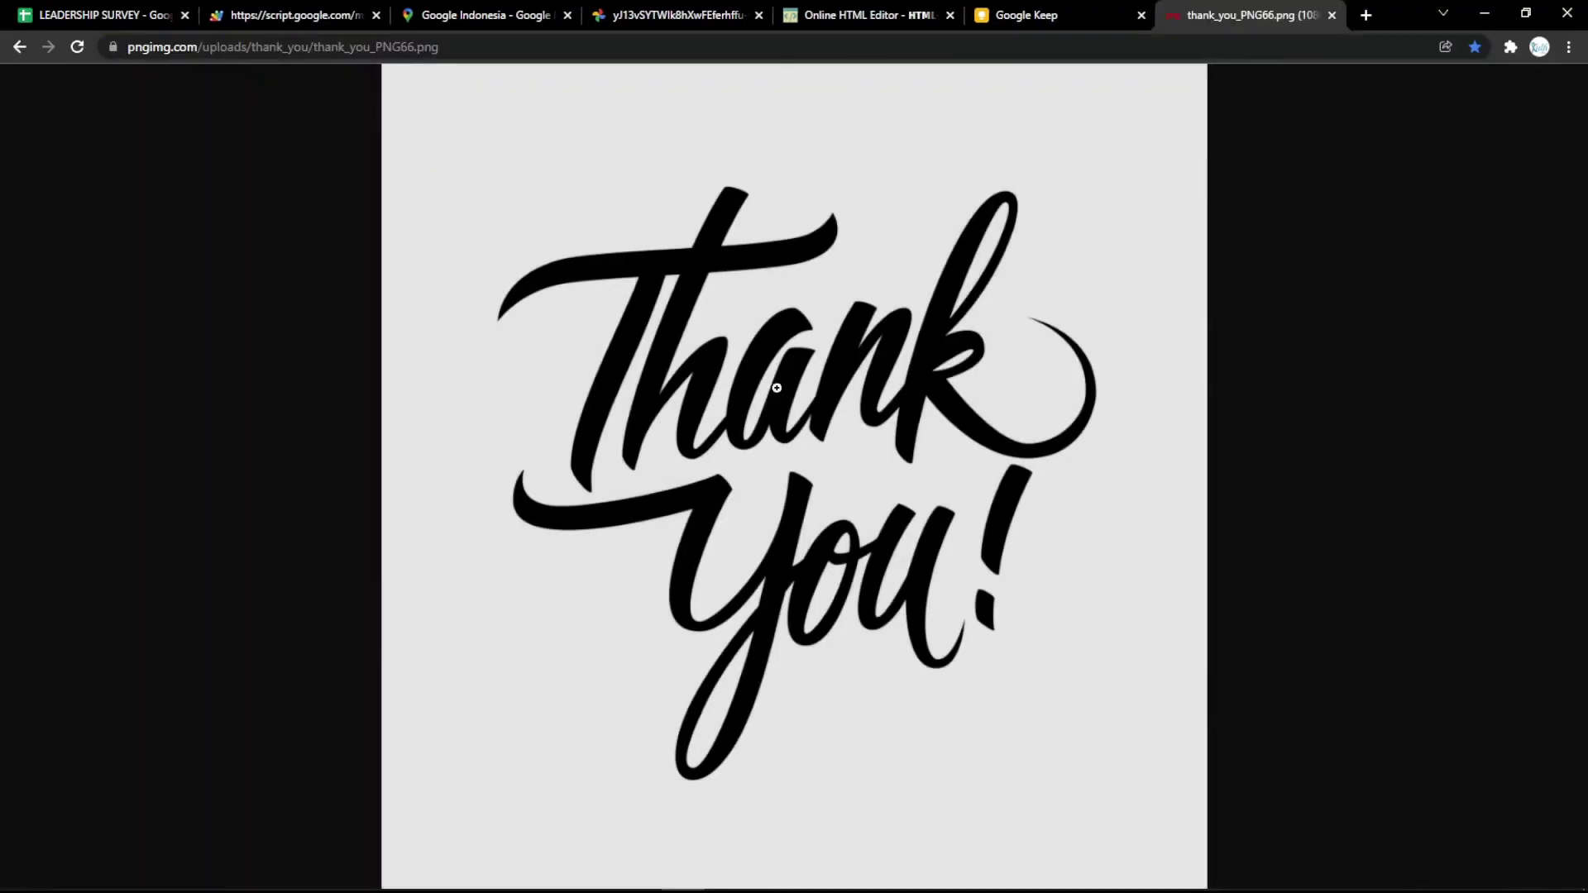
click(509, 67)
click(507, 47)
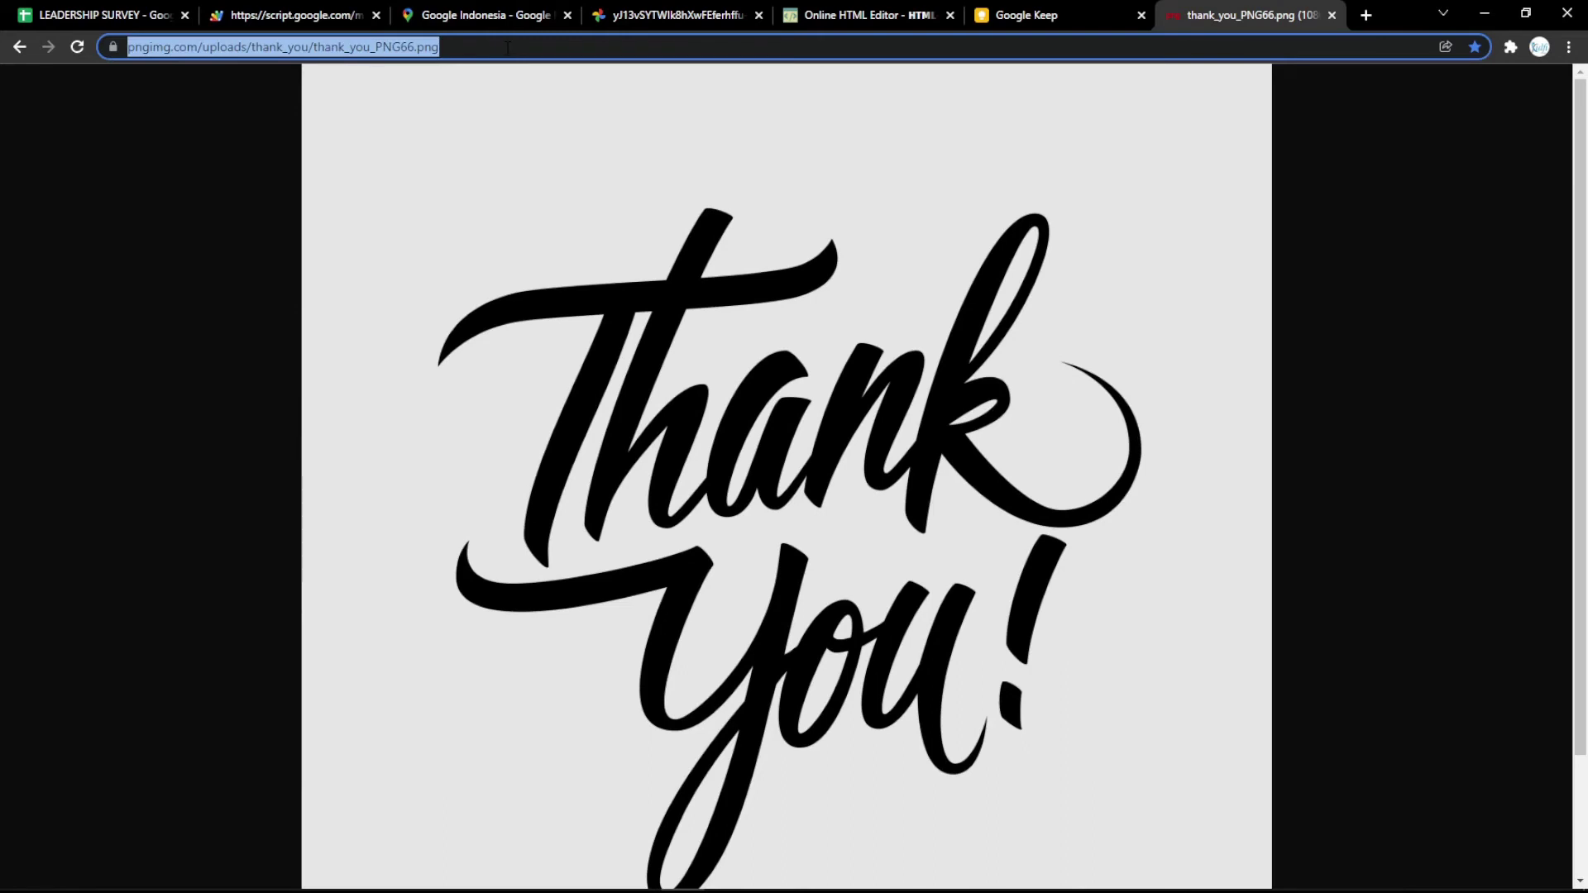
click(635, 235)
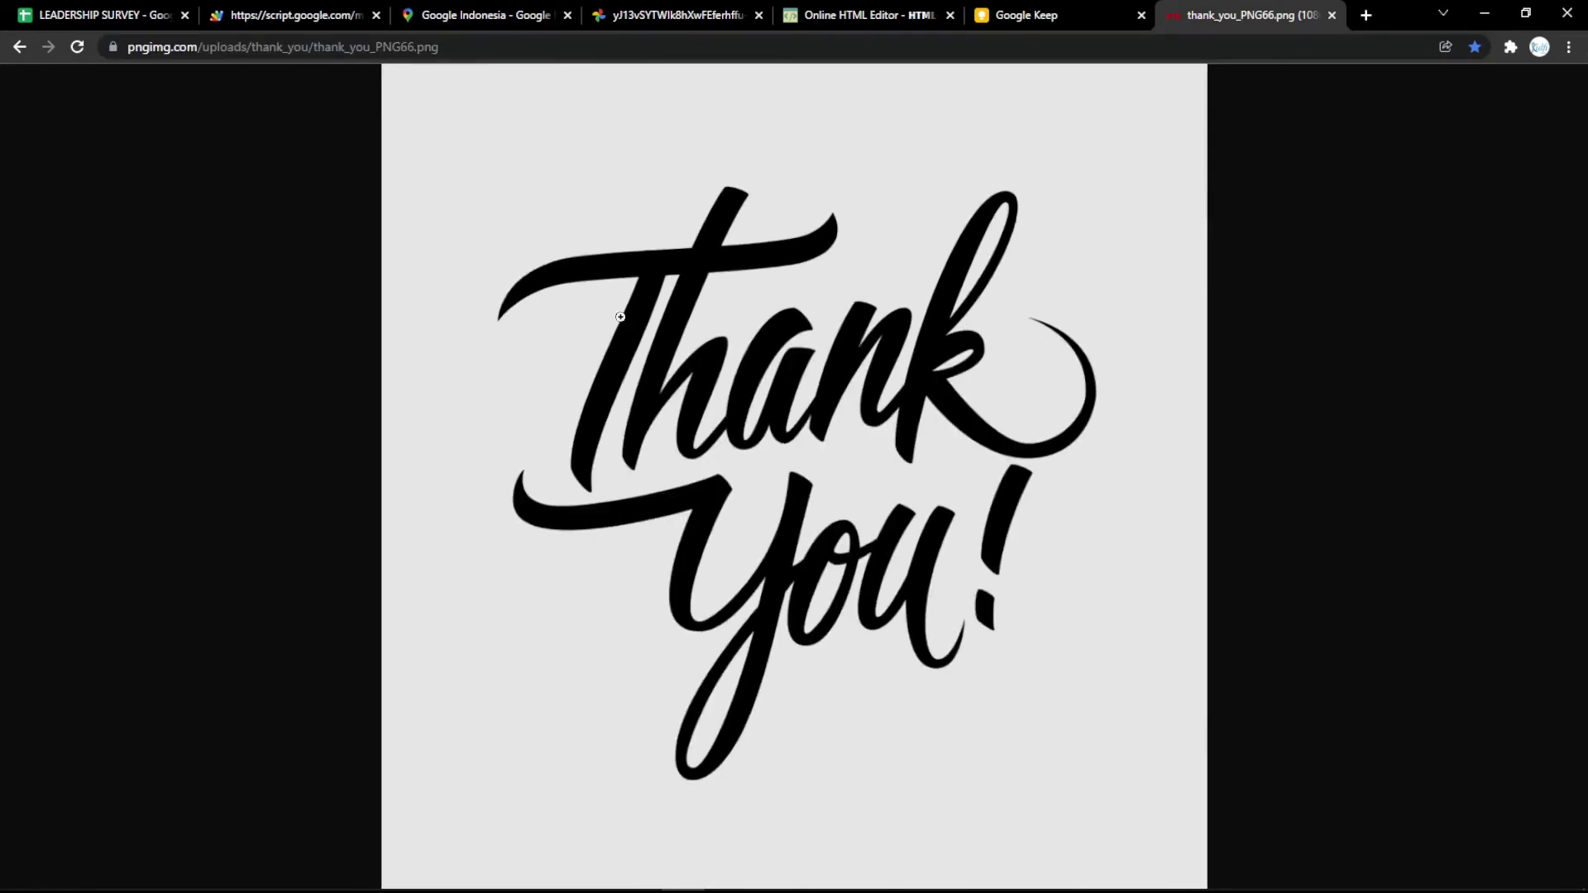
click(571, 47)
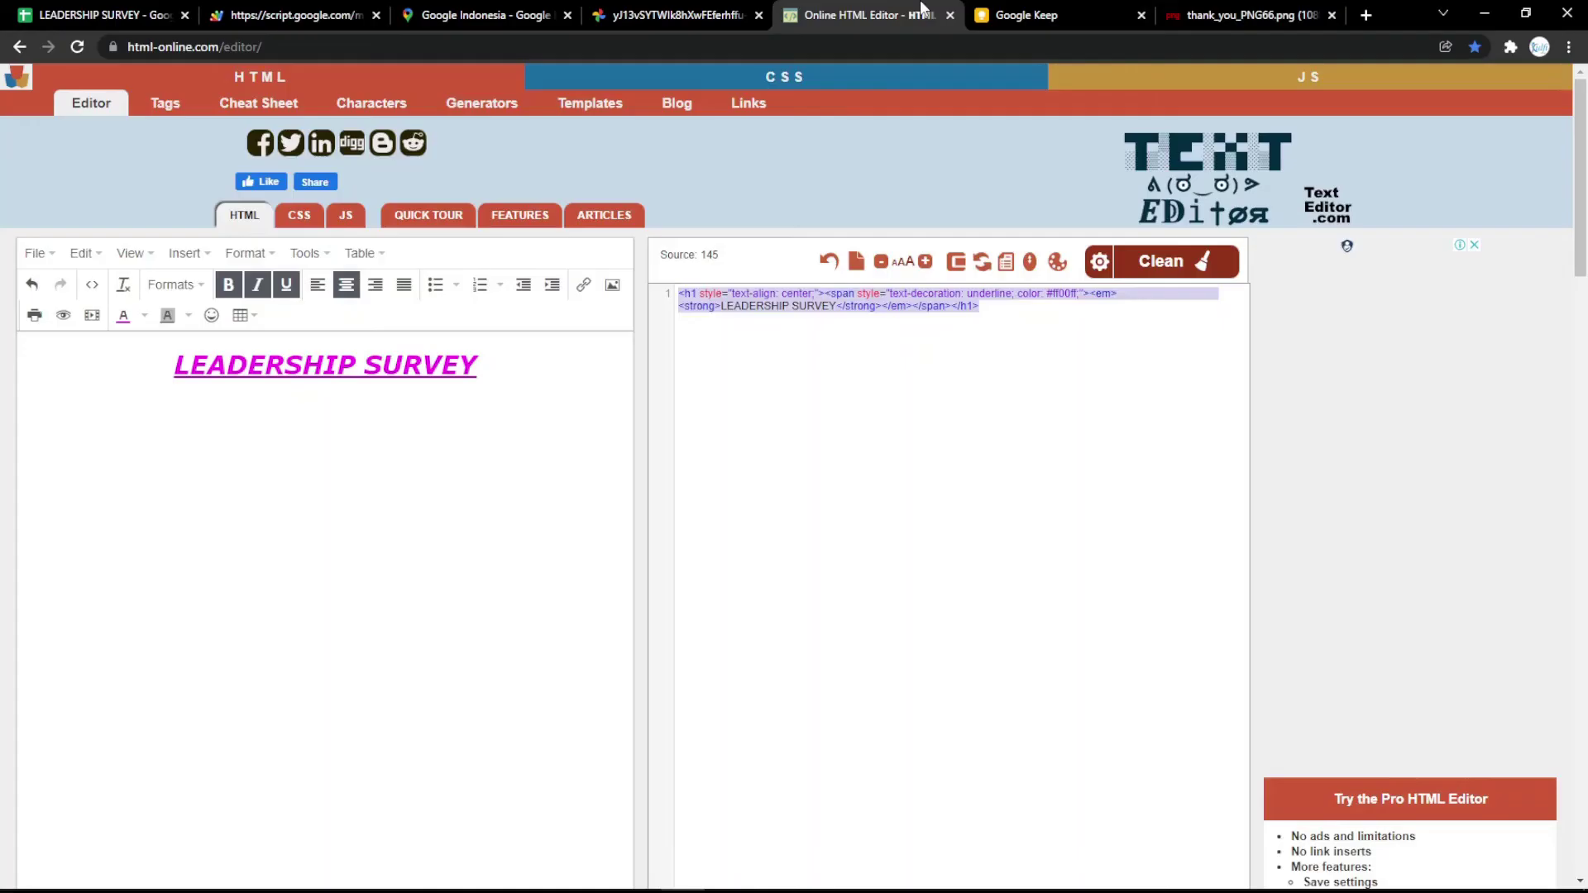
Step: Replace the editor's heading with the thank-you image sized 500×500 and copy its tag
click(918, 14)
drag(503, 366, 64, 390)
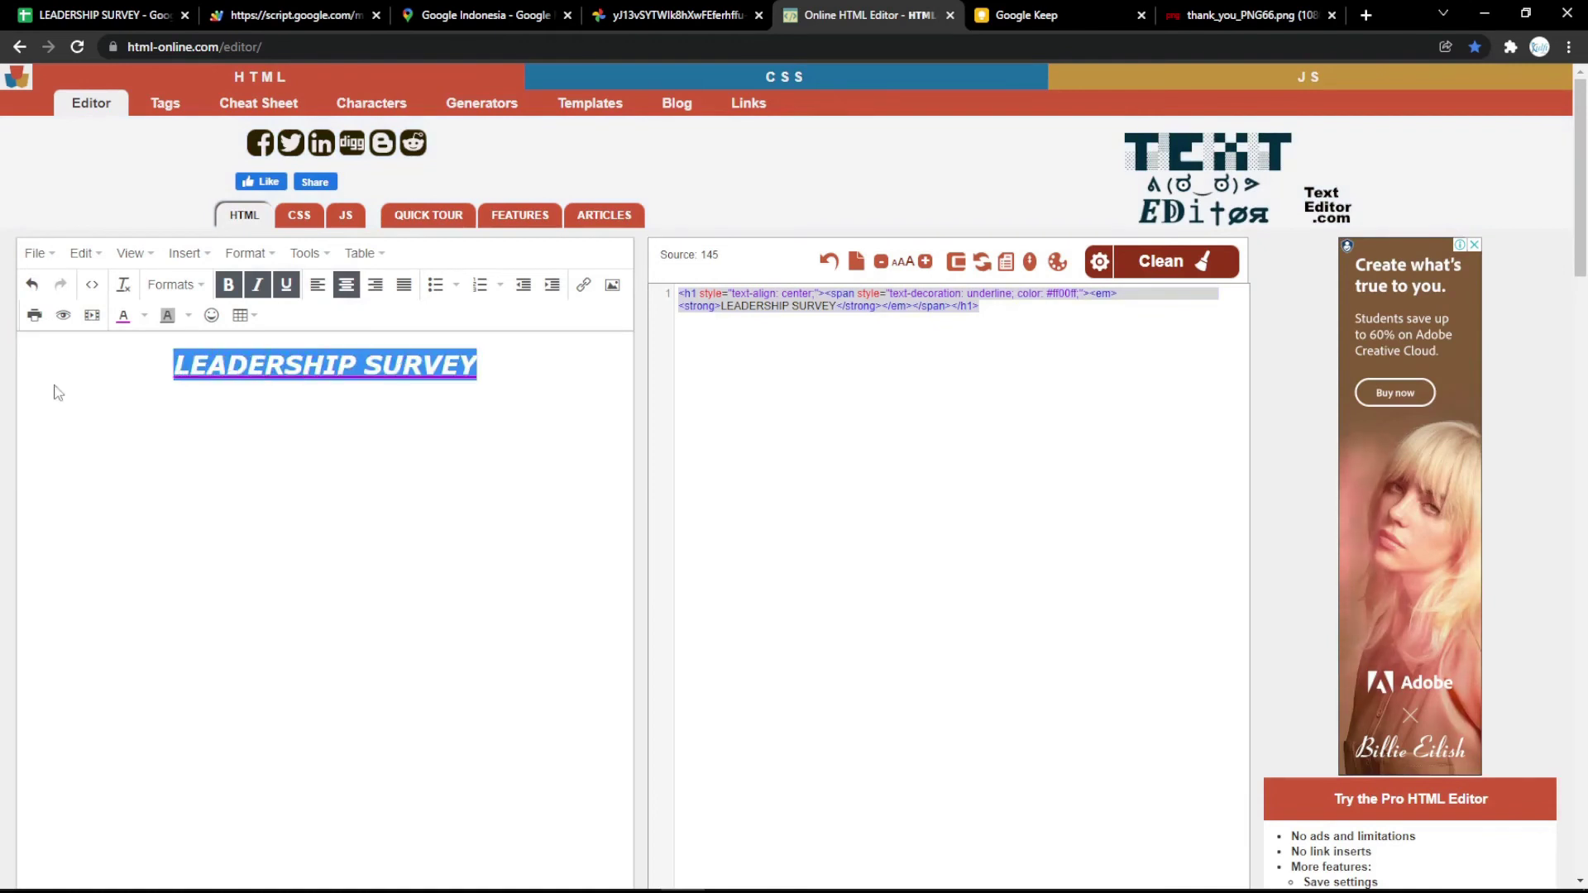
key(Delete)
key(ctrl+v)
click(47, 359)
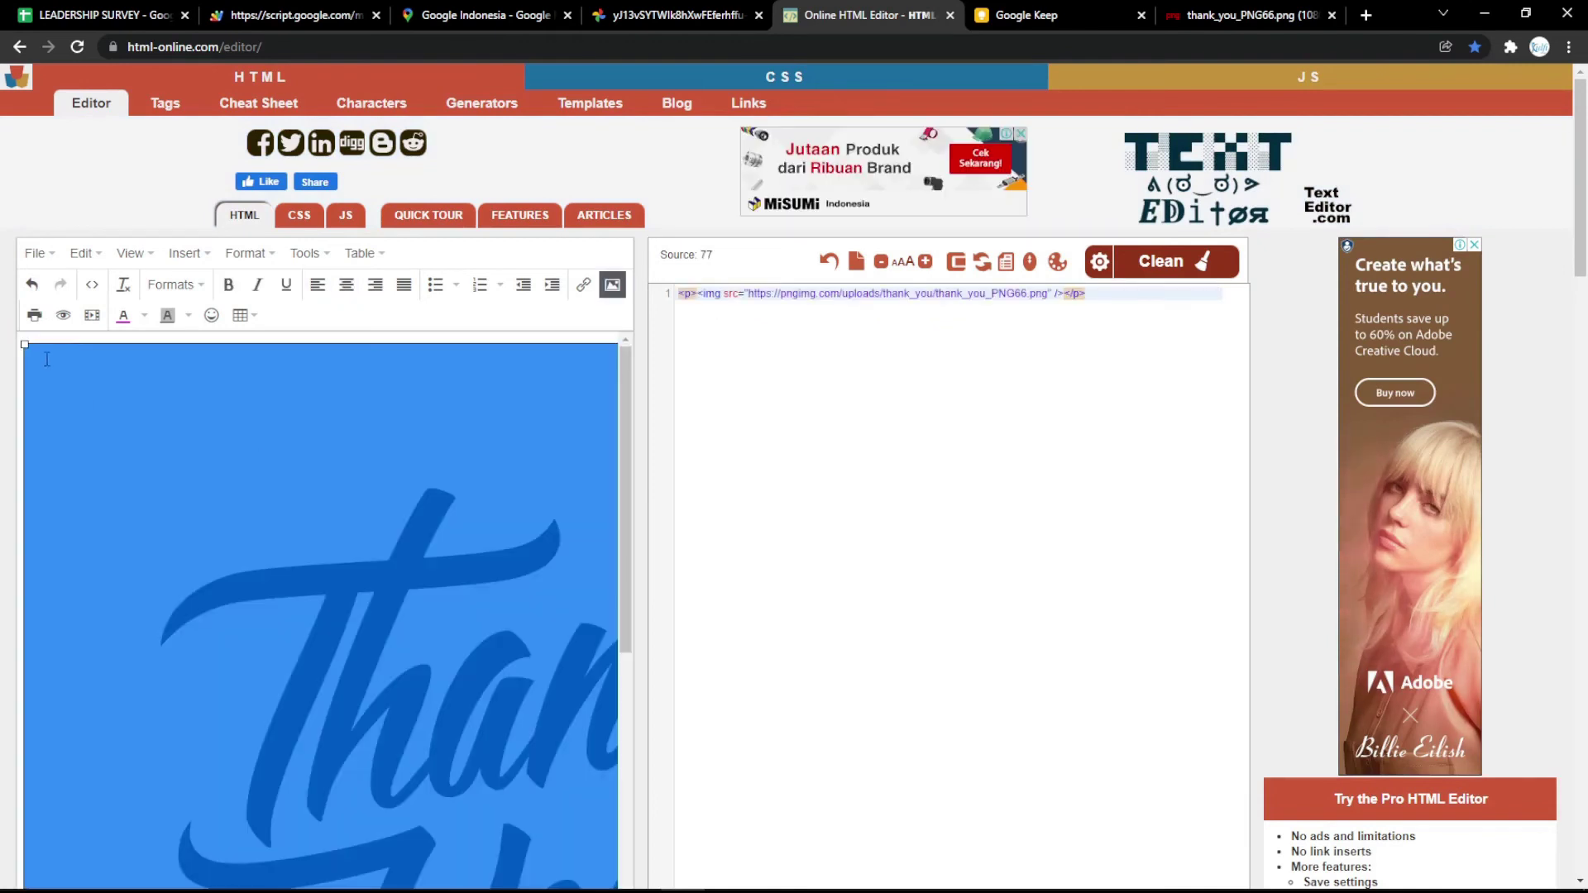
drag(25, 345, 77, 393)
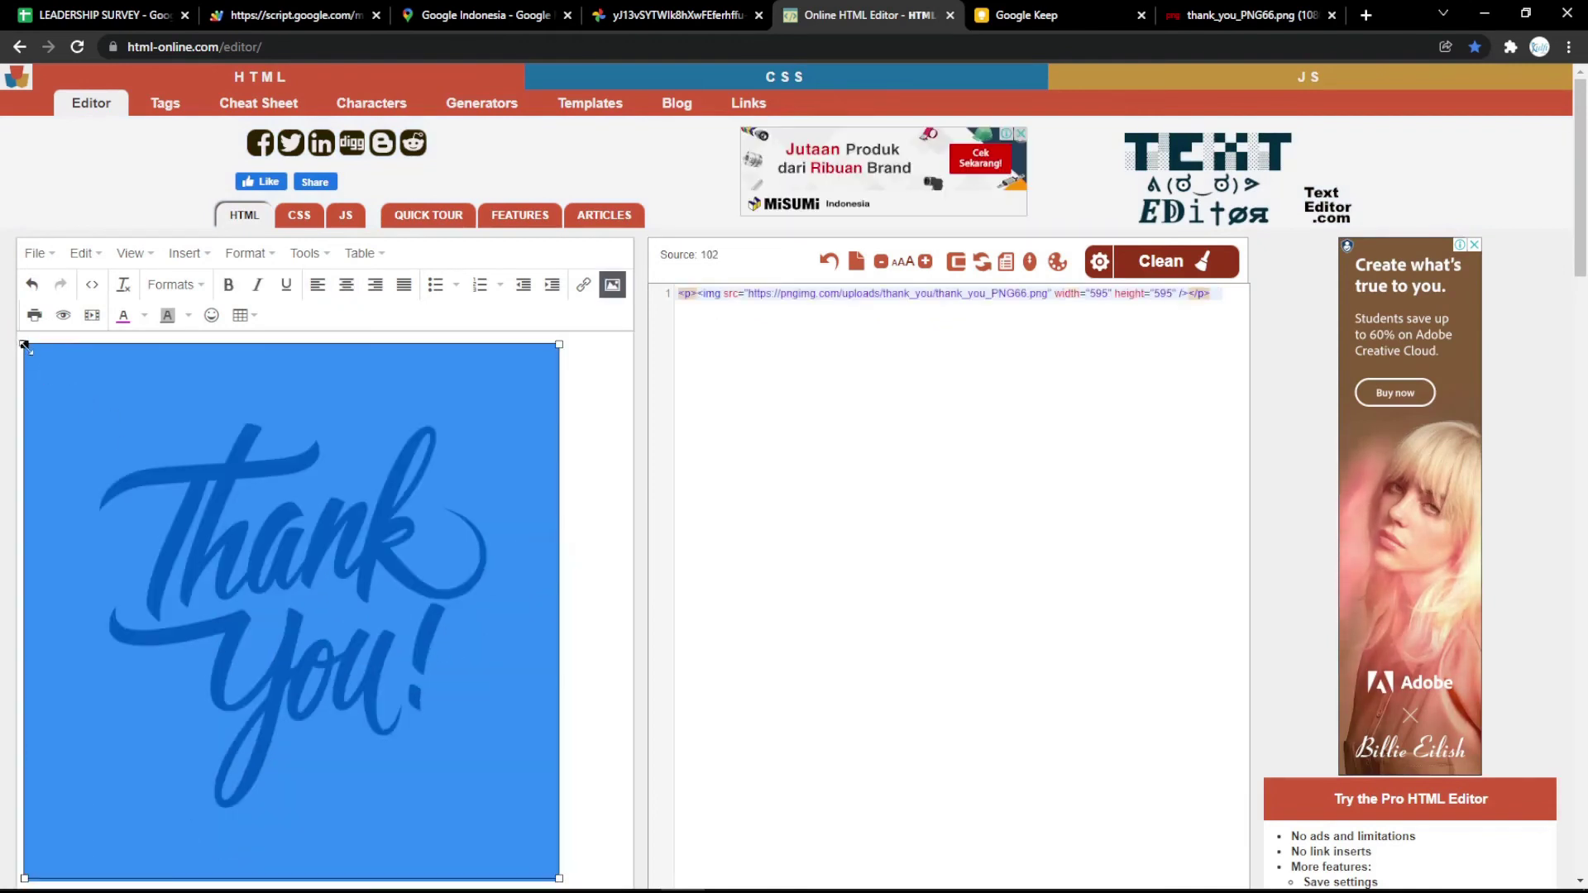
double_click(1099, 294)
text(500)
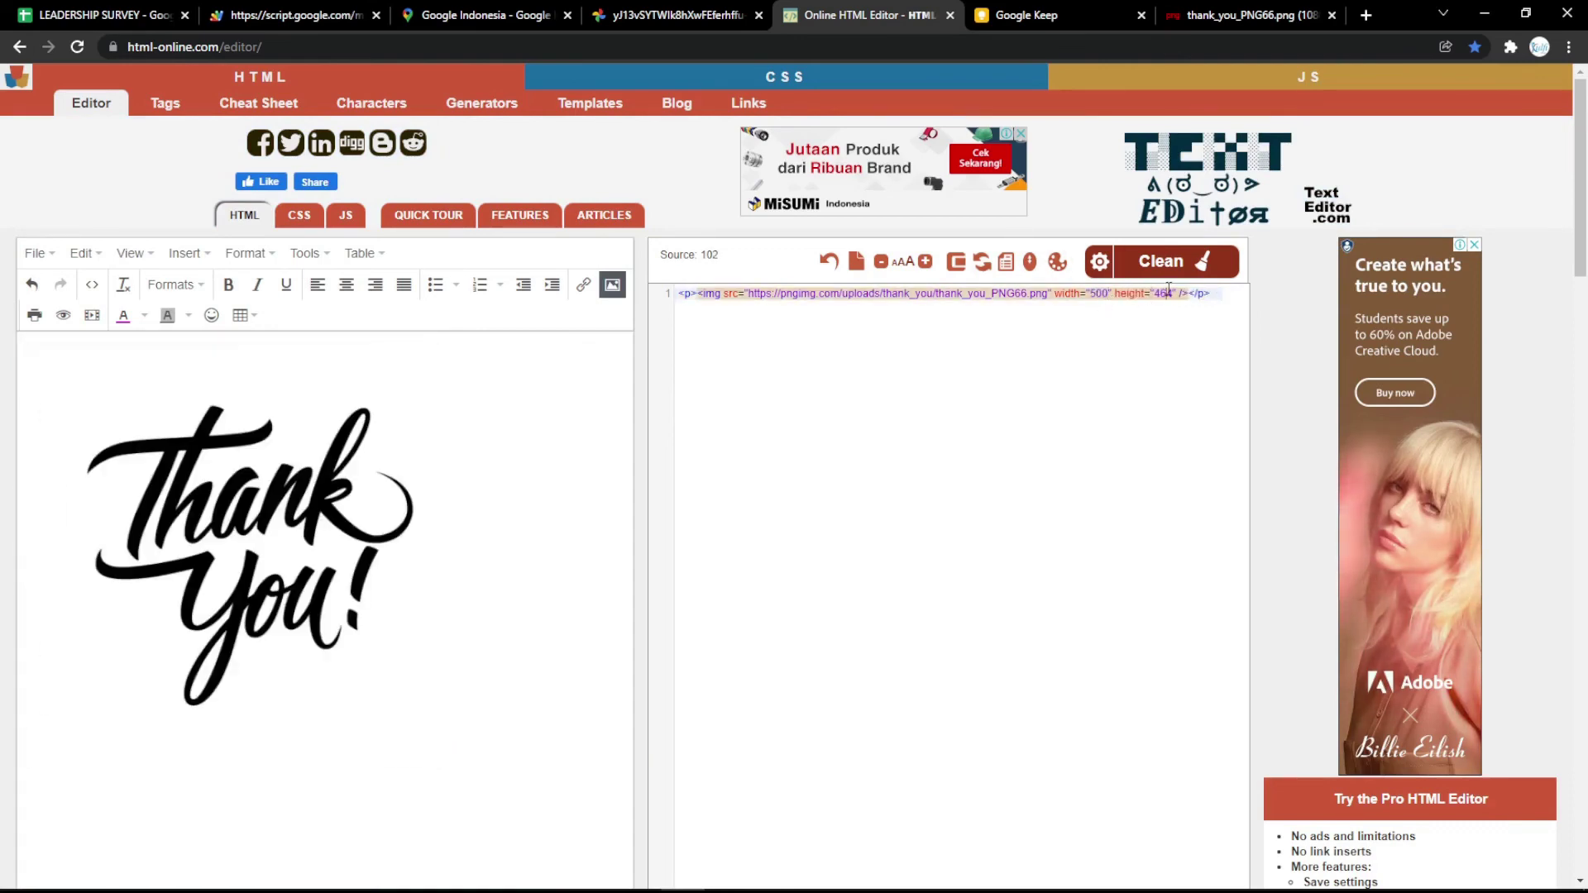
double_click(1167, 294)
text(500)
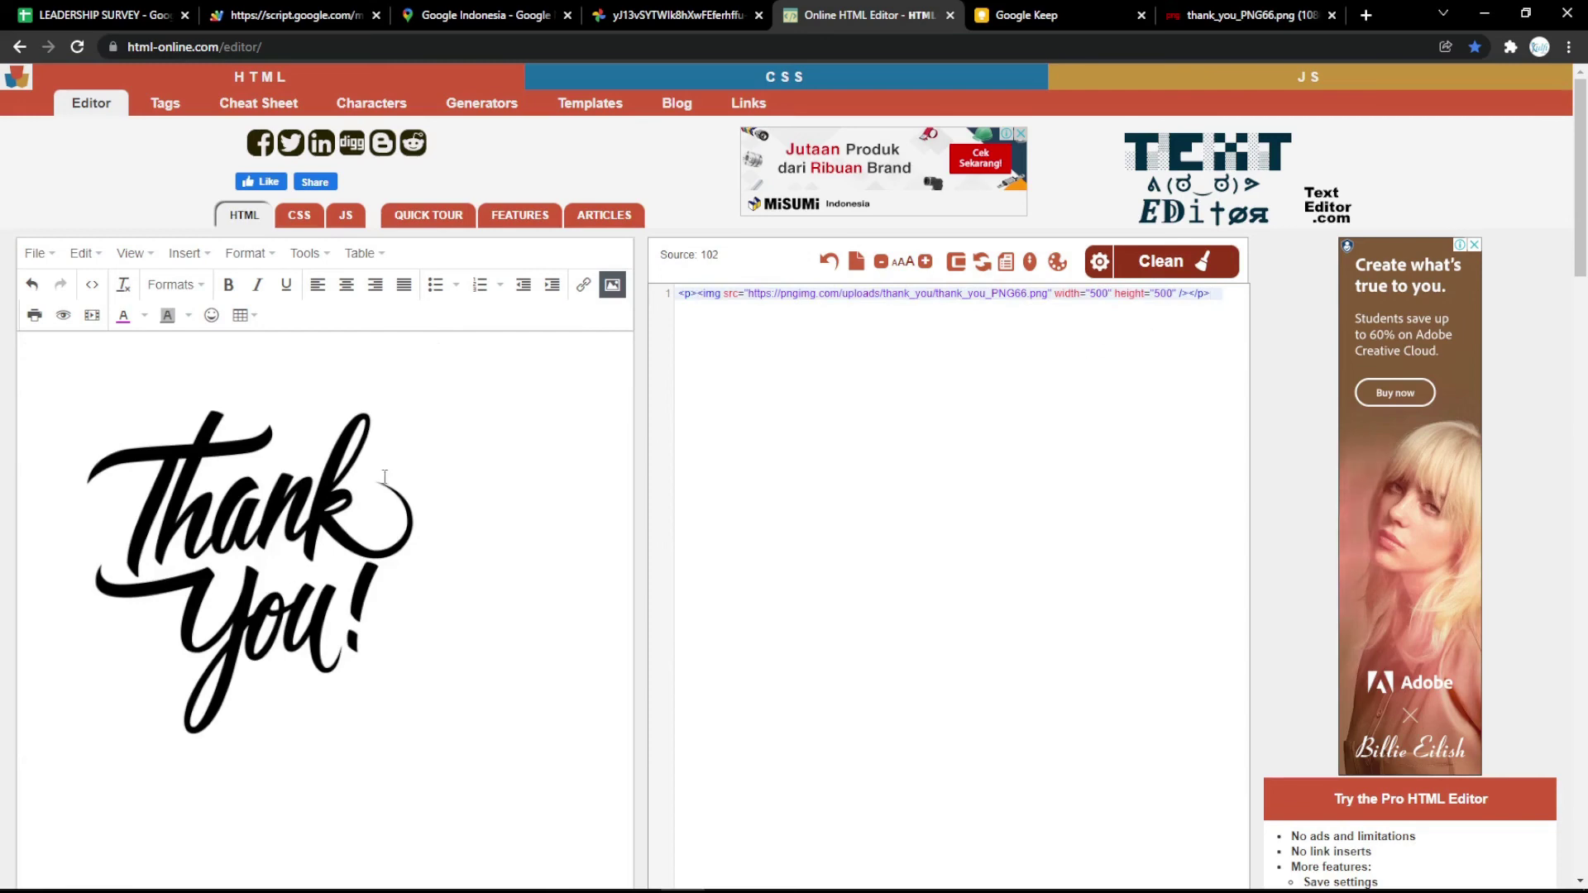
key(ctrl+a)
key(ctrl+c)
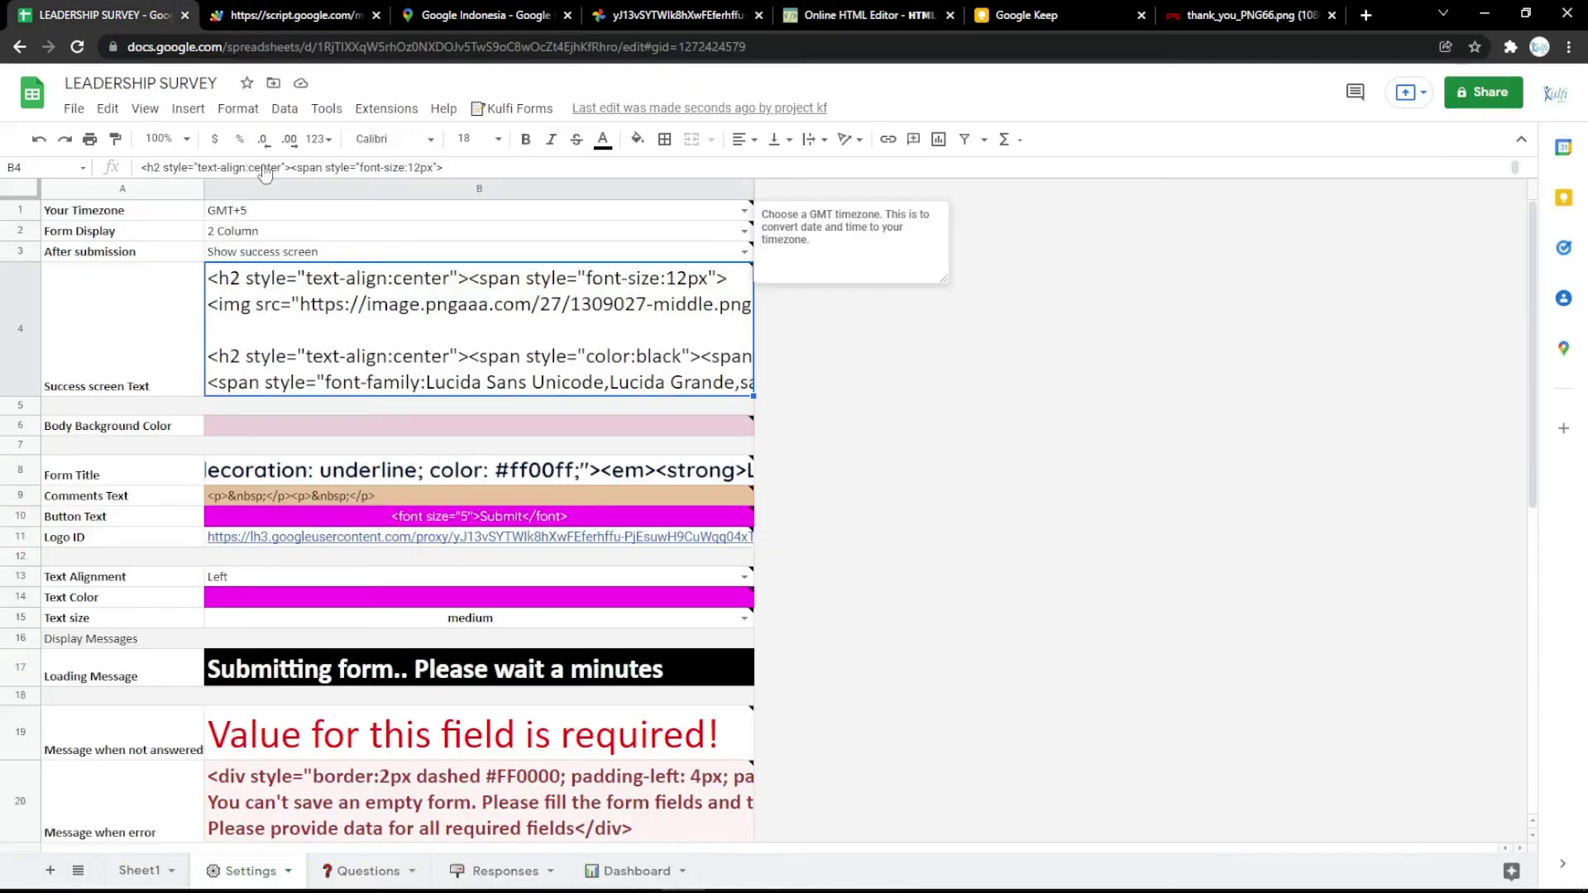
Step: Swap the new image tag into Success screen Text B4 and reload the form
click(100, 15)
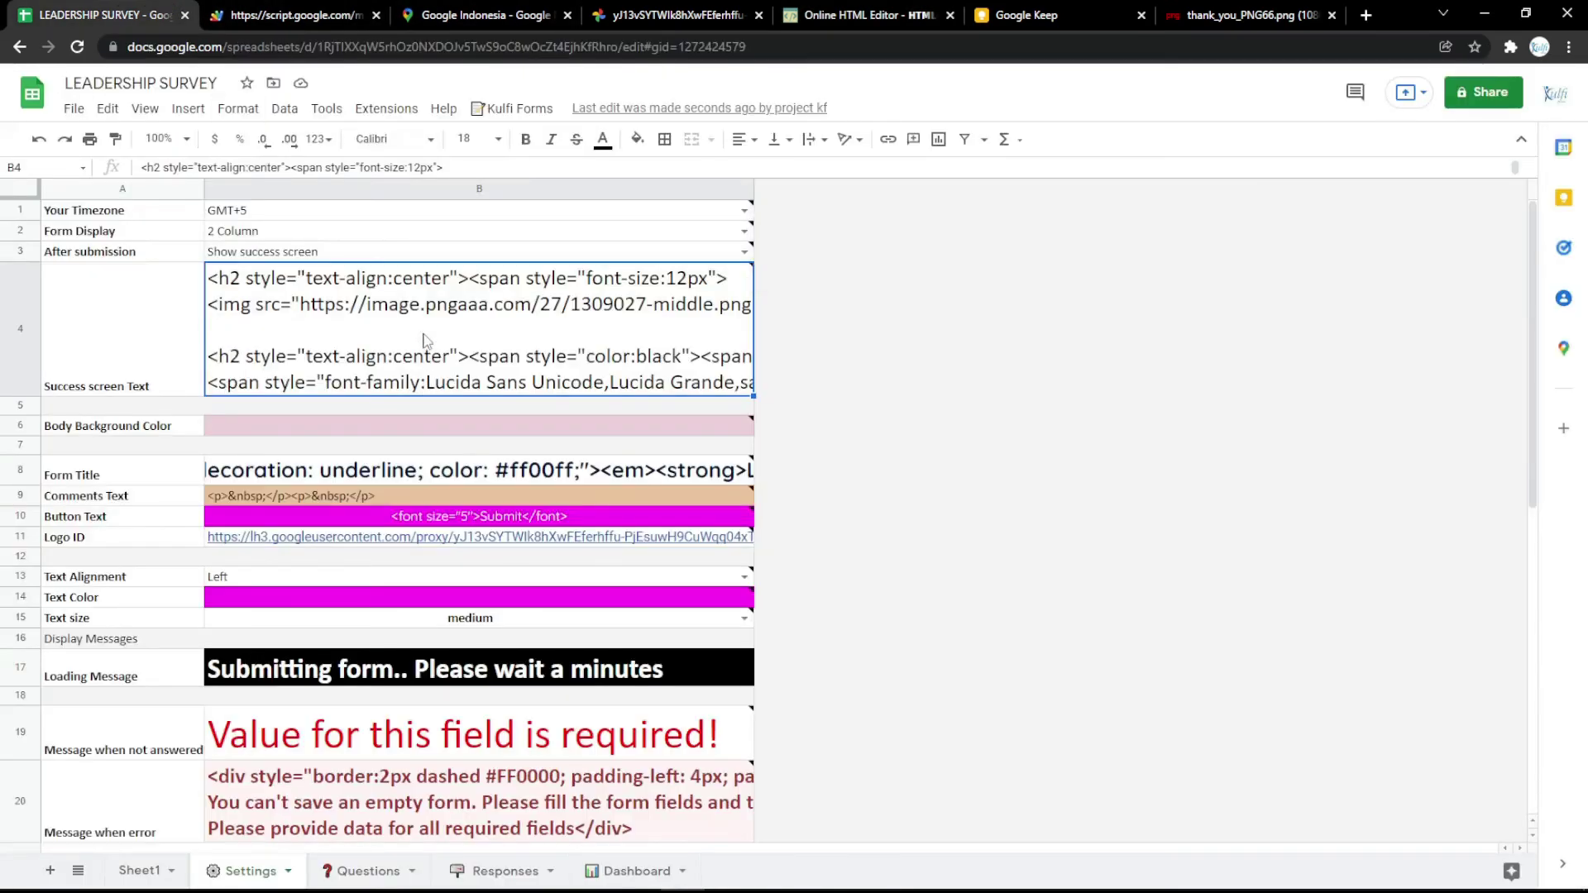
double_click(239, 325)
drag(212, 306, 1090, 306)
key(ctrl+v)
click(1069, 506)
click(344, 12)
key(F5)
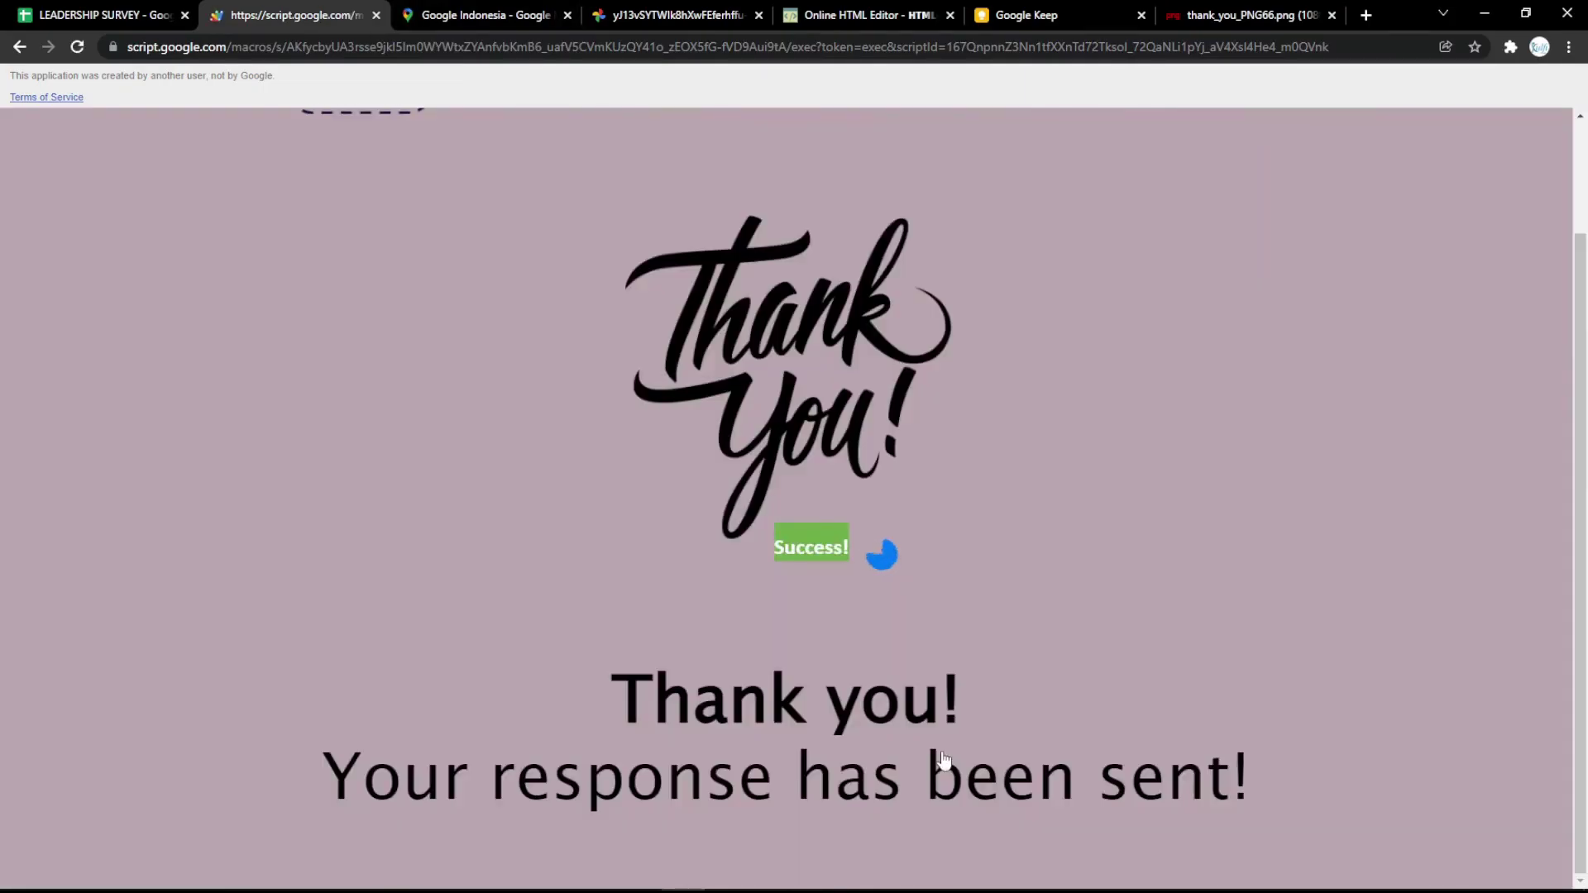